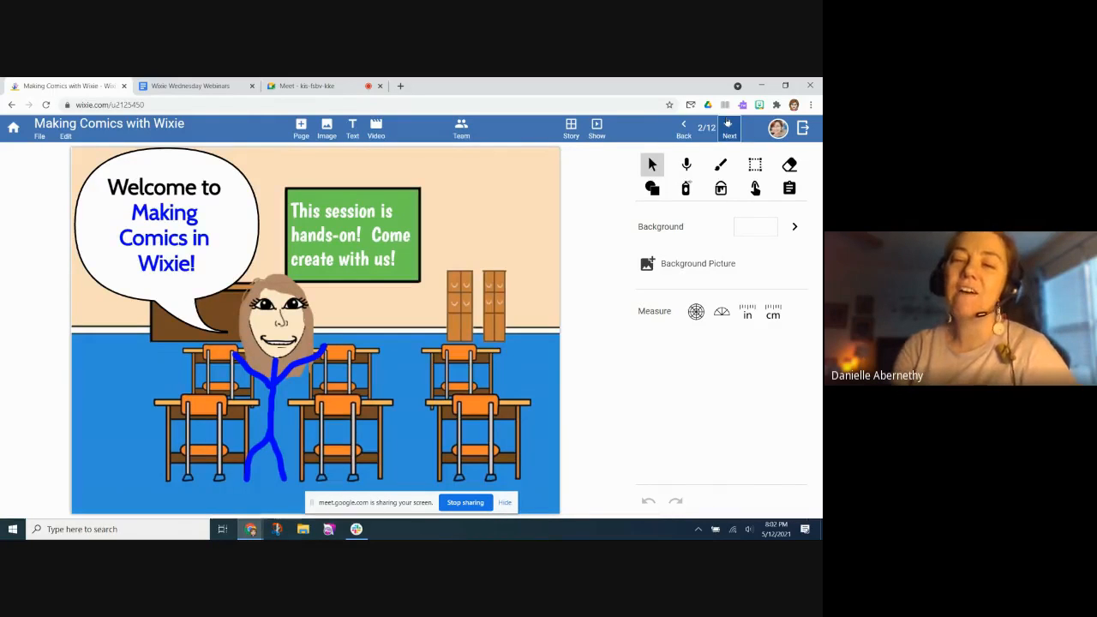
Step: Advance to page 3 and browse the image library's Cartoon stickers and its Animals folder without adding an image
click(728, 124)
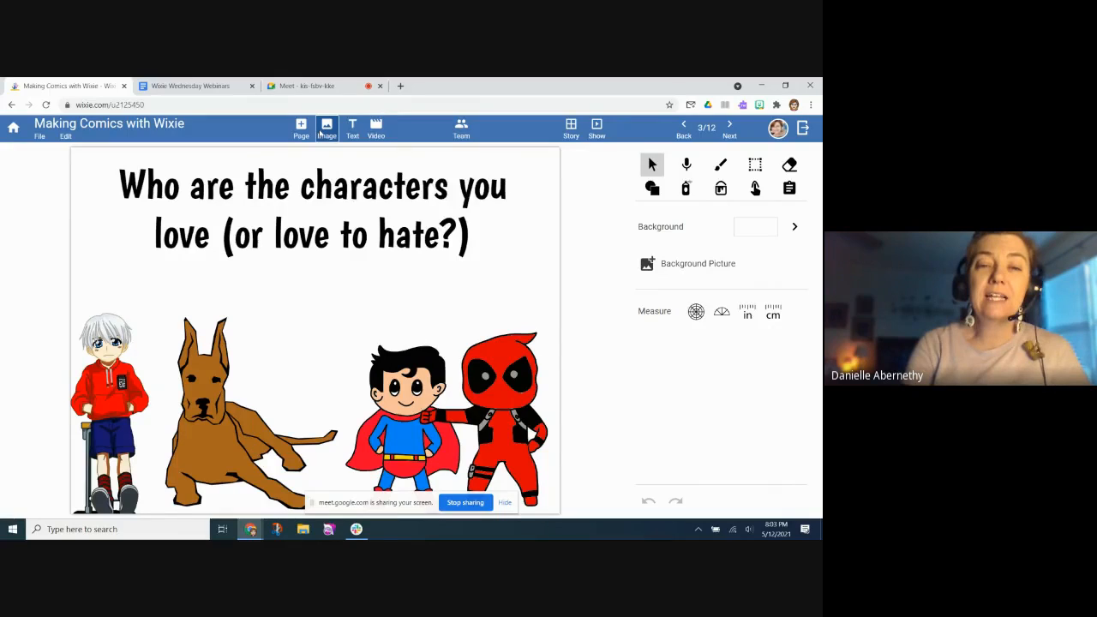
click(322, 131)
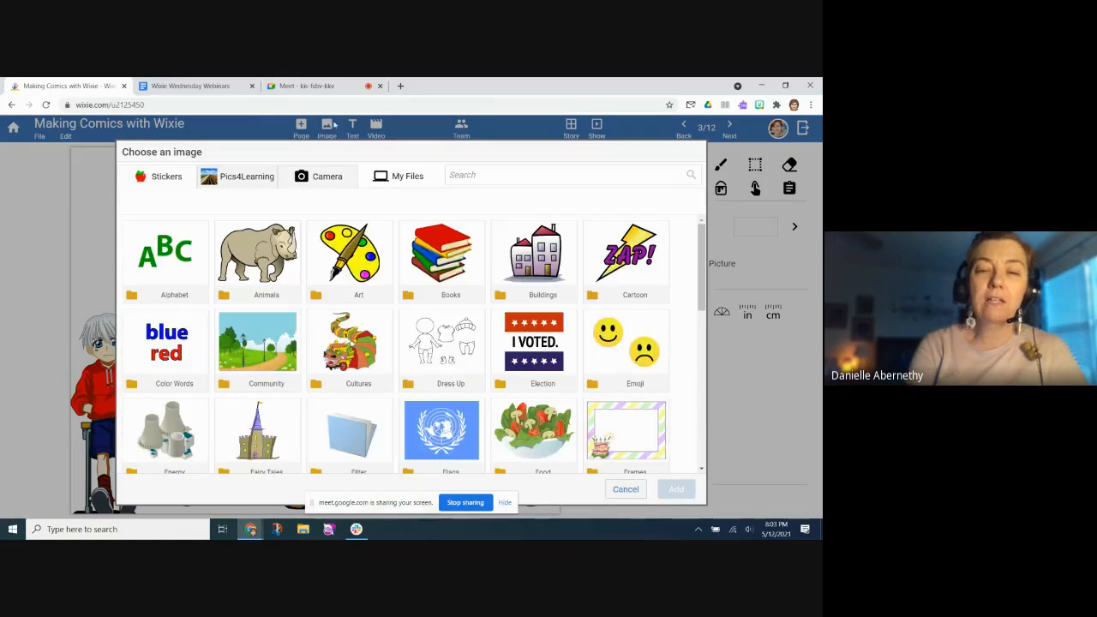
click(646, 272)
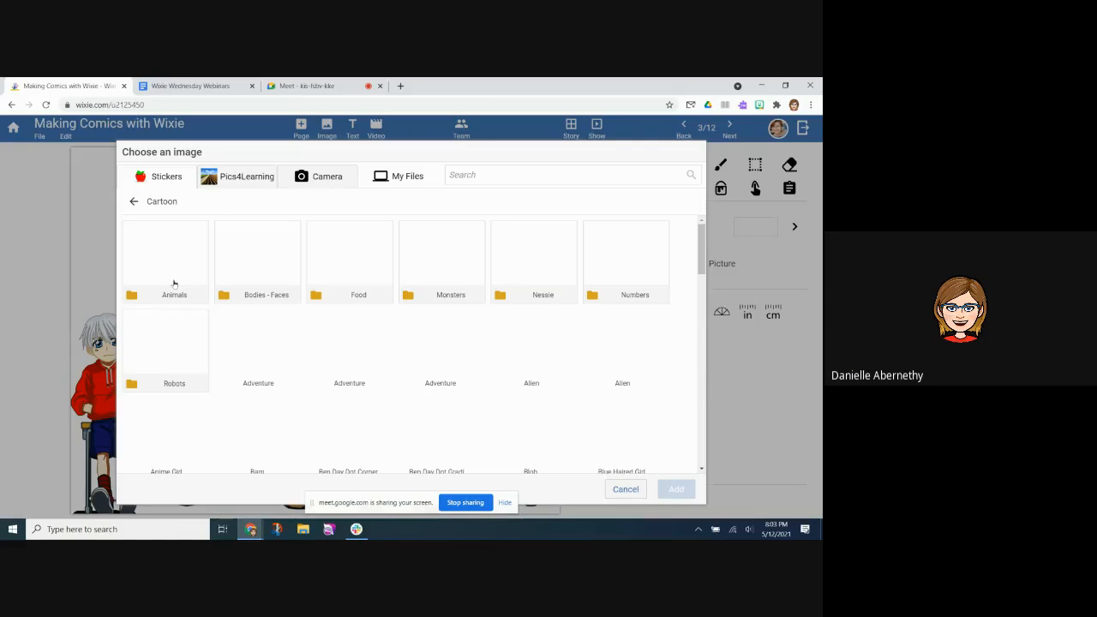
click(625, 489)
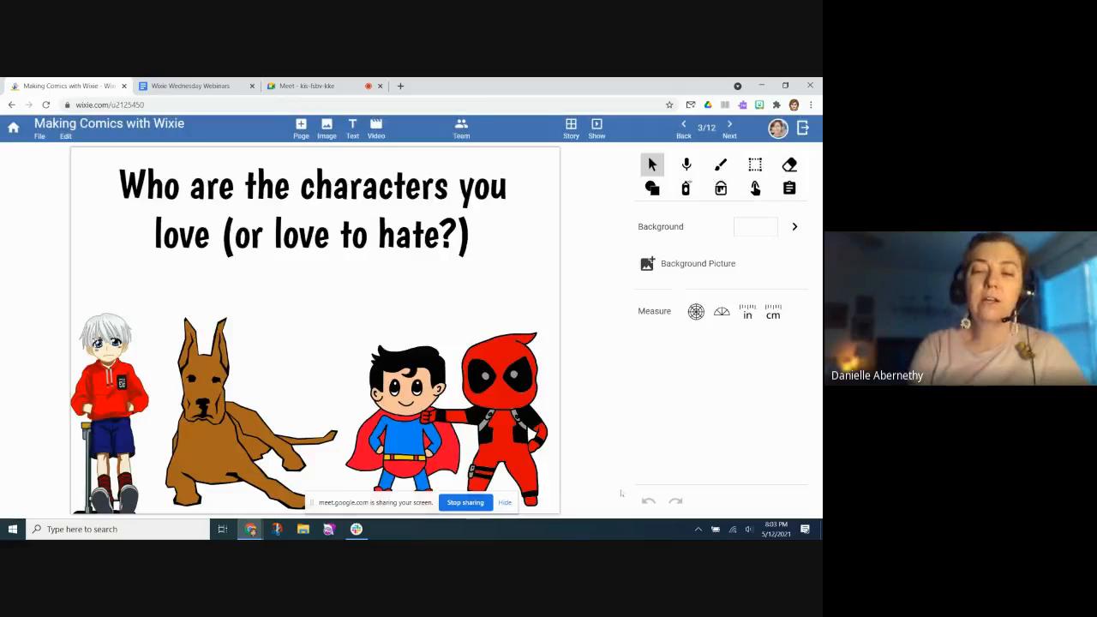
click(326, 133)
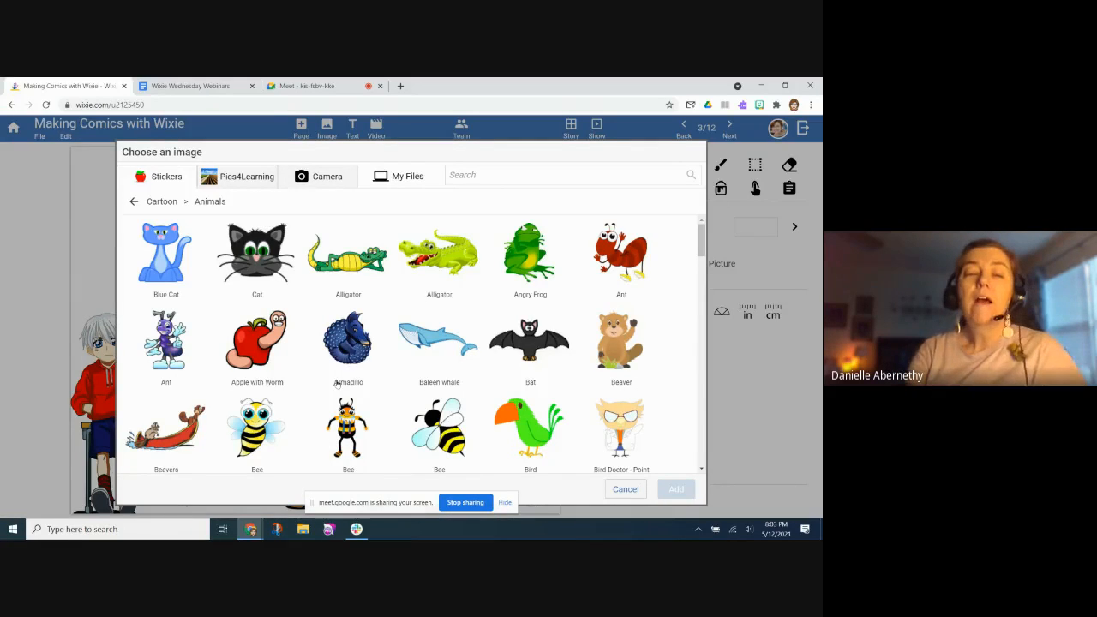
click(133, 200)
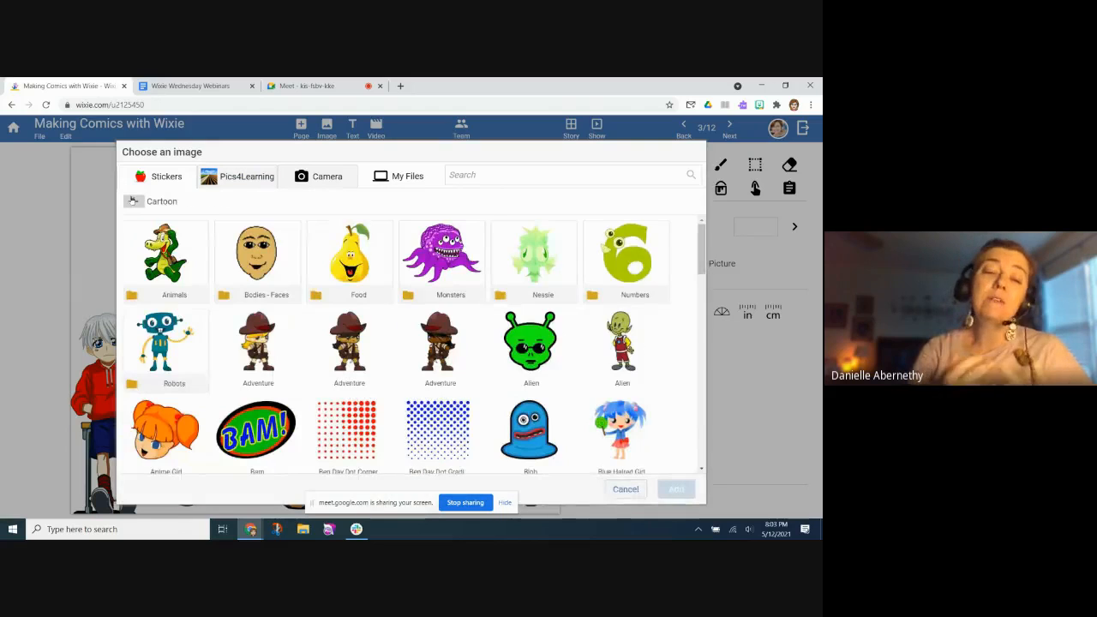
click(622, 499)
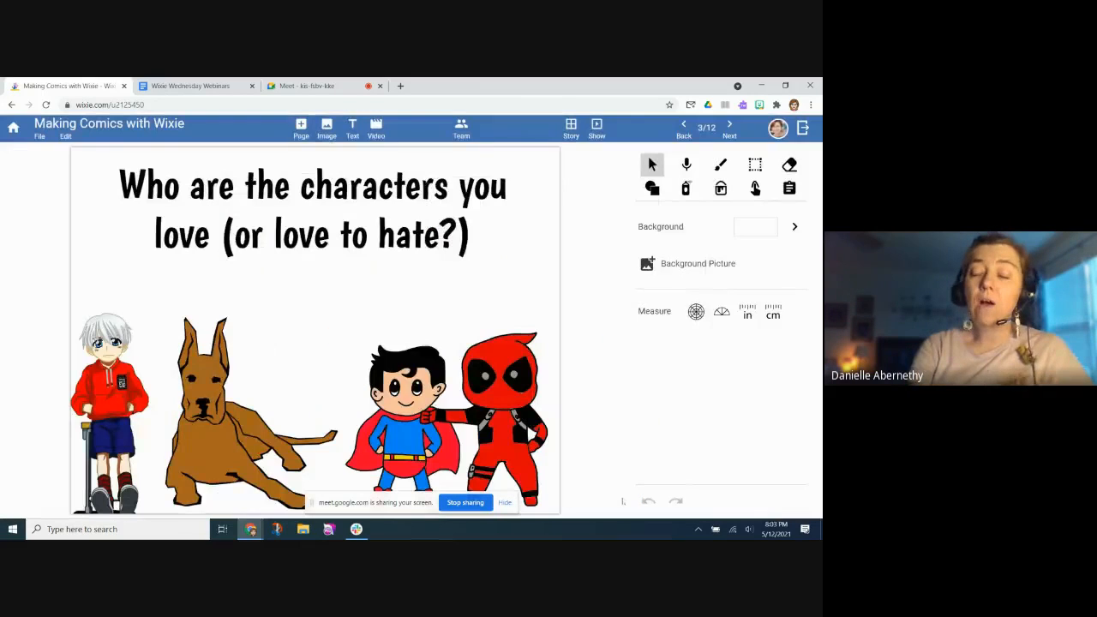
Step: Open the My Comic Book Character Scrapbook project linked from Name: on page 4 and post its URL in the Google Meet chat
click(737, 140)
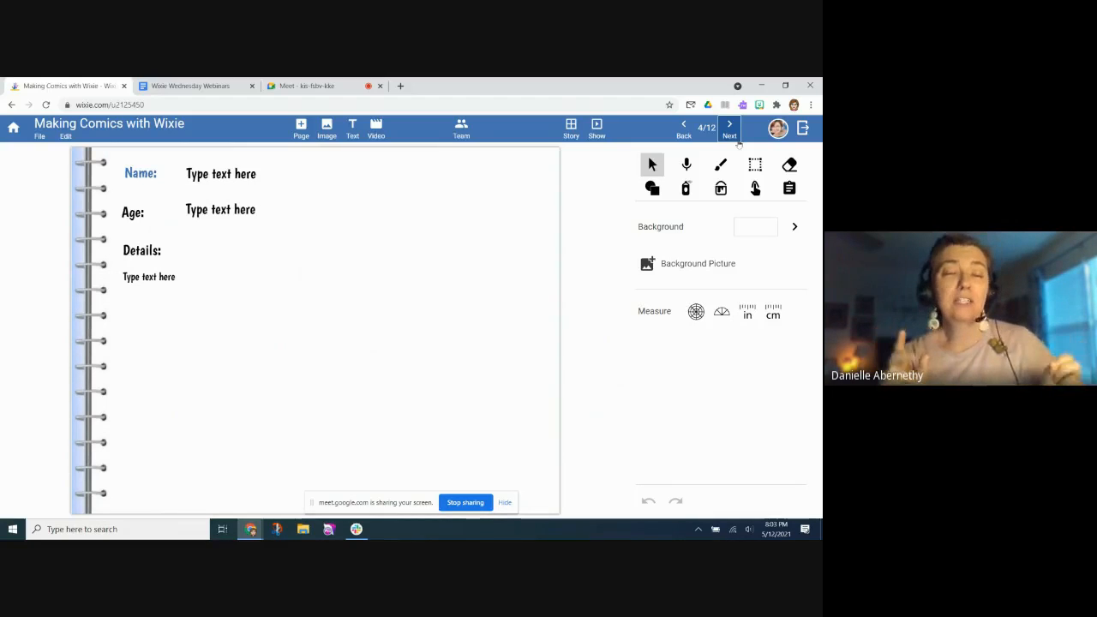
click(140, 177)
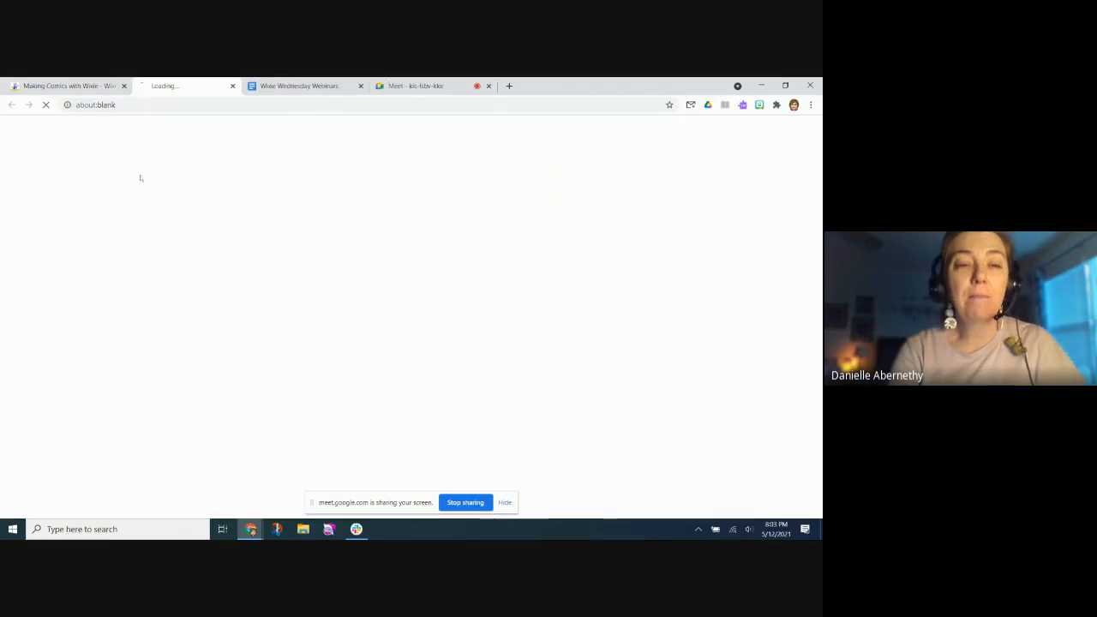
click(155, 103)
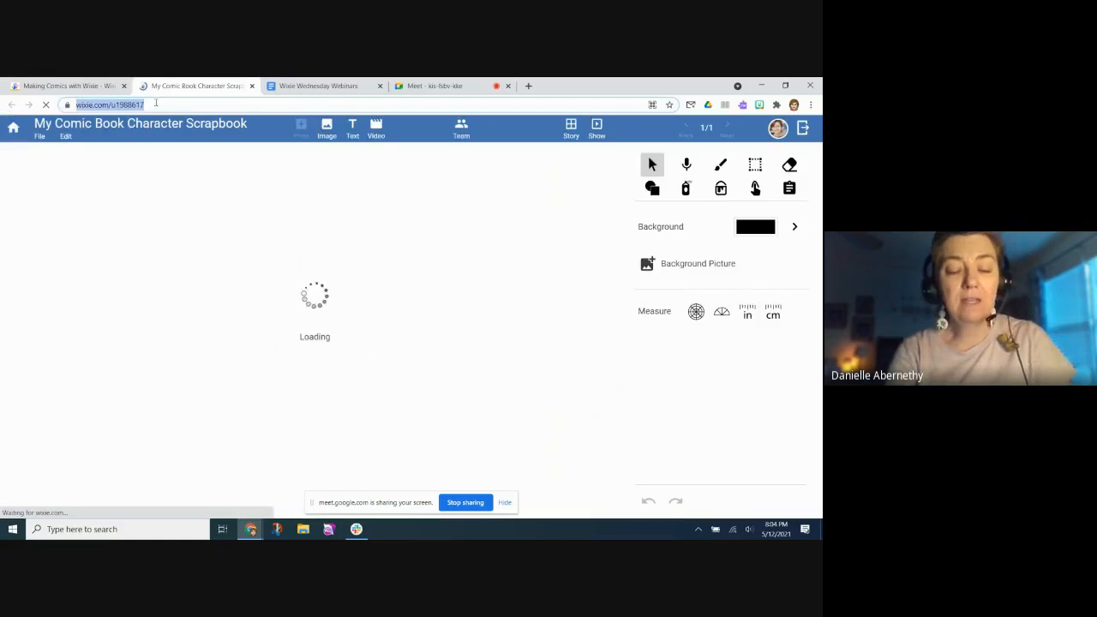
click(433, 85)
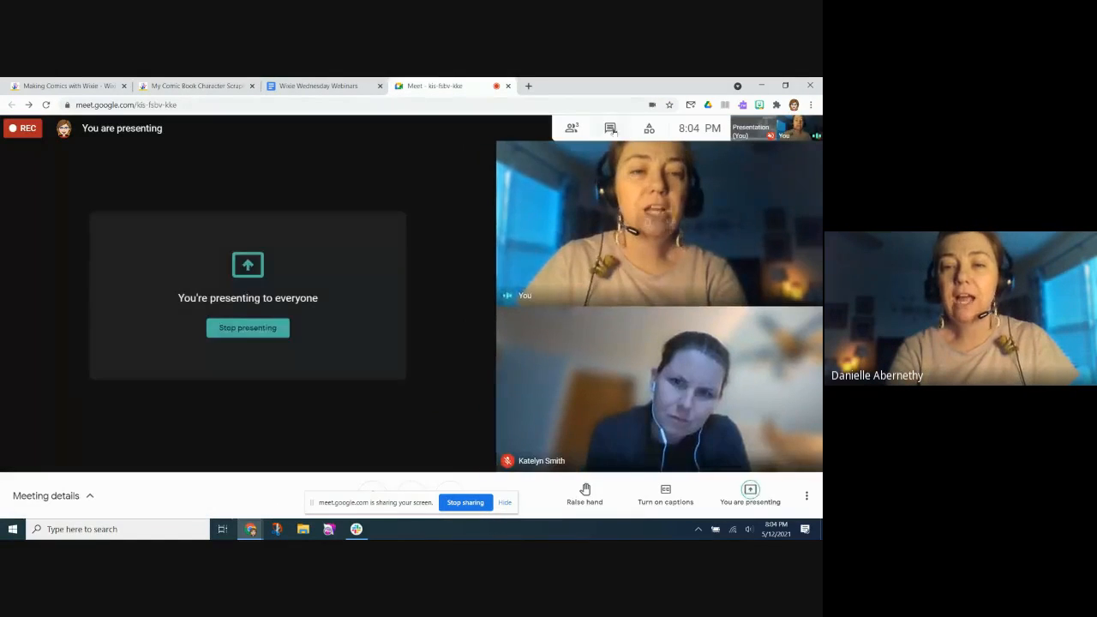
click(610, 128)
click(699, 453)
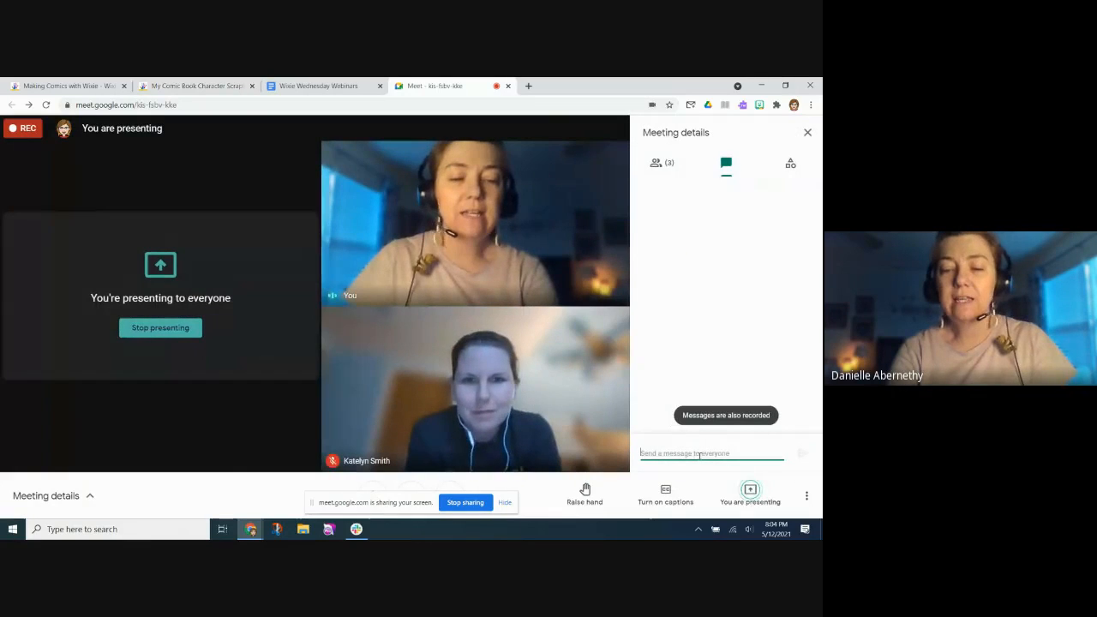
text(https://wixie.com/v1988617)
key(Return)
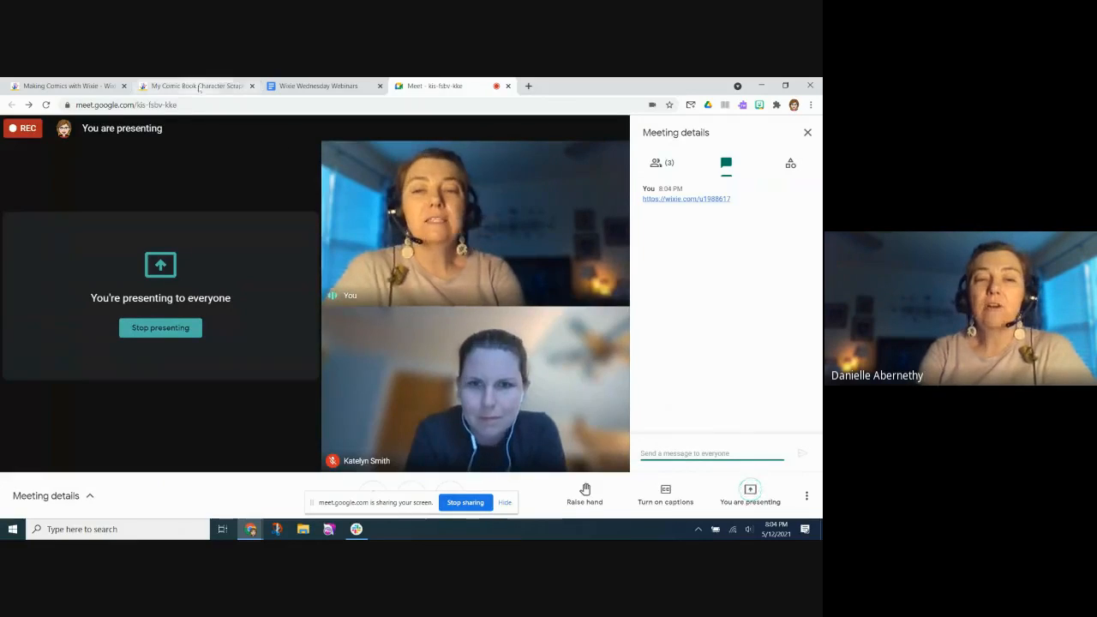
Step: Switch back to the My Comic Book Character Scrapbook project and look through its first four pages
click(198, 86)
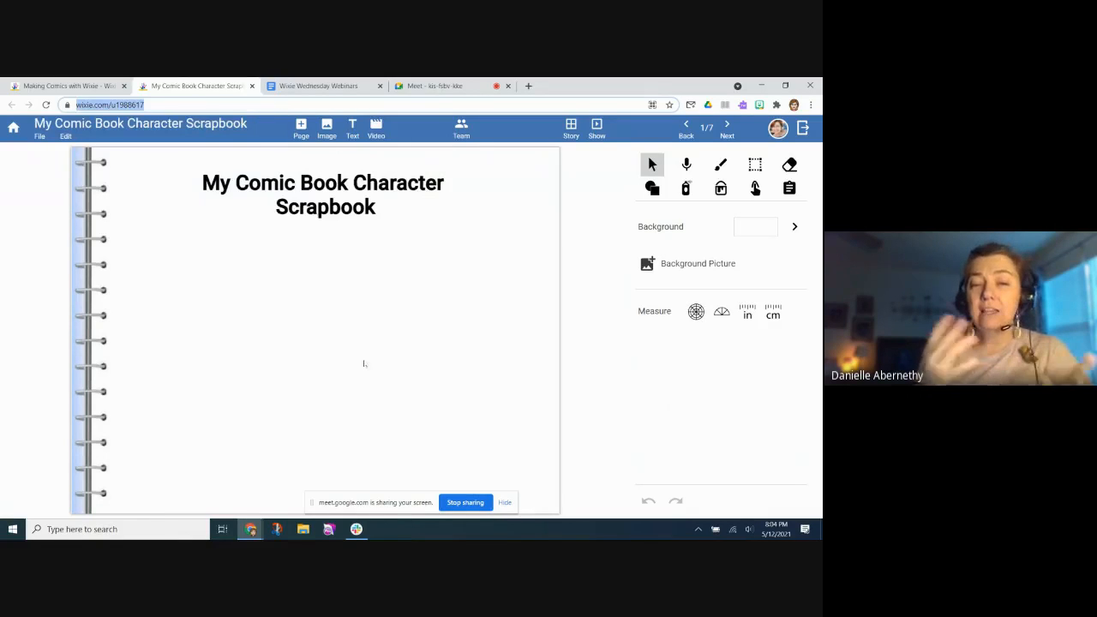
click(724, 142)
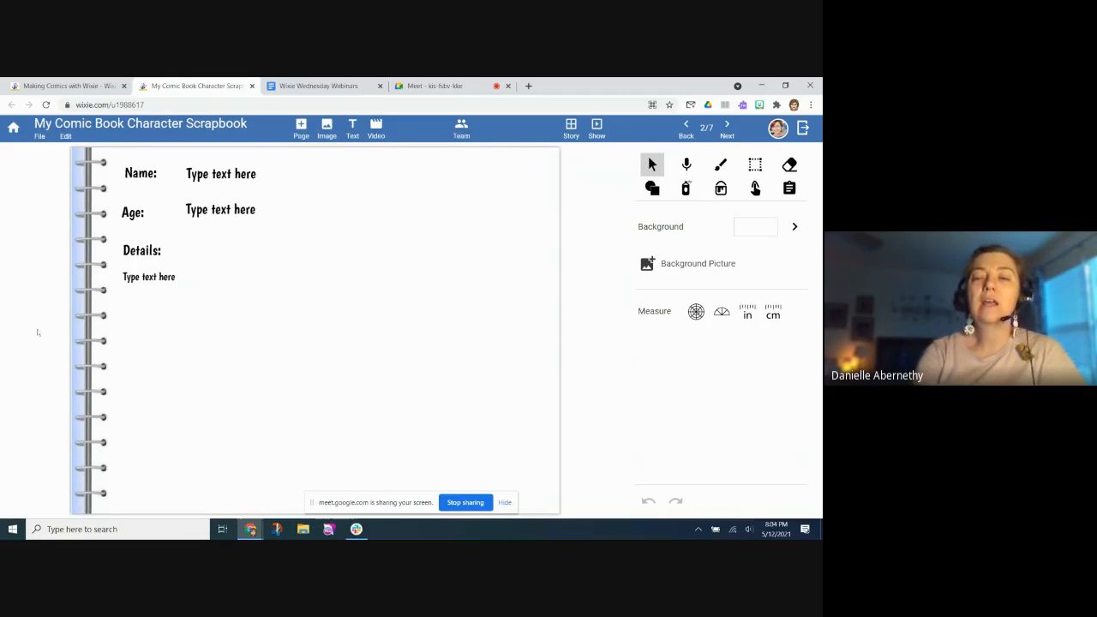
click(727, 129)
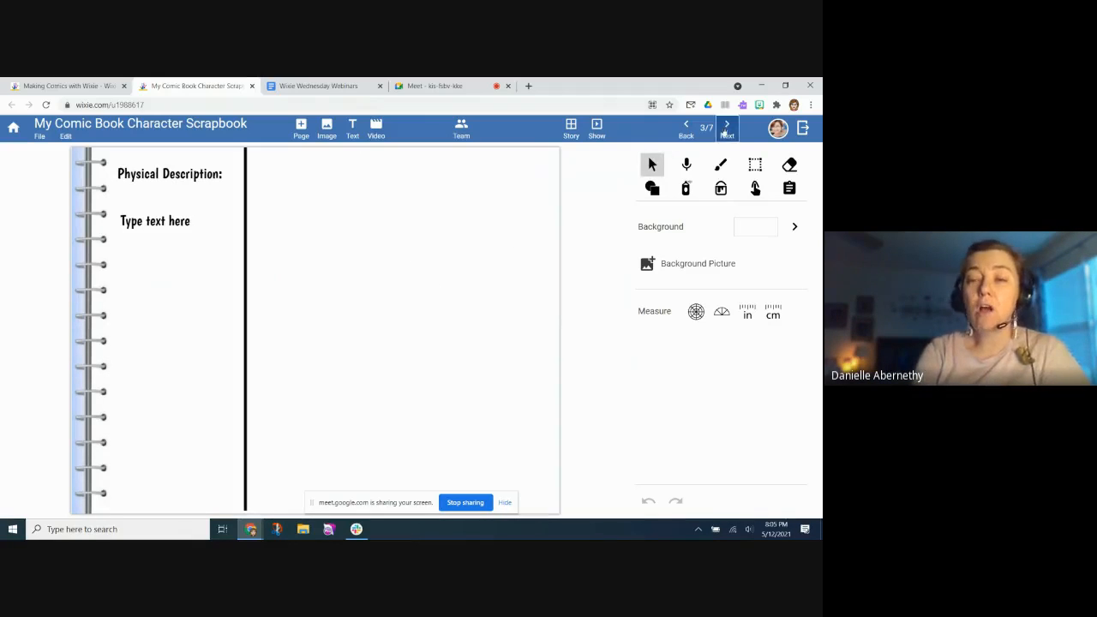
click(727, 129)
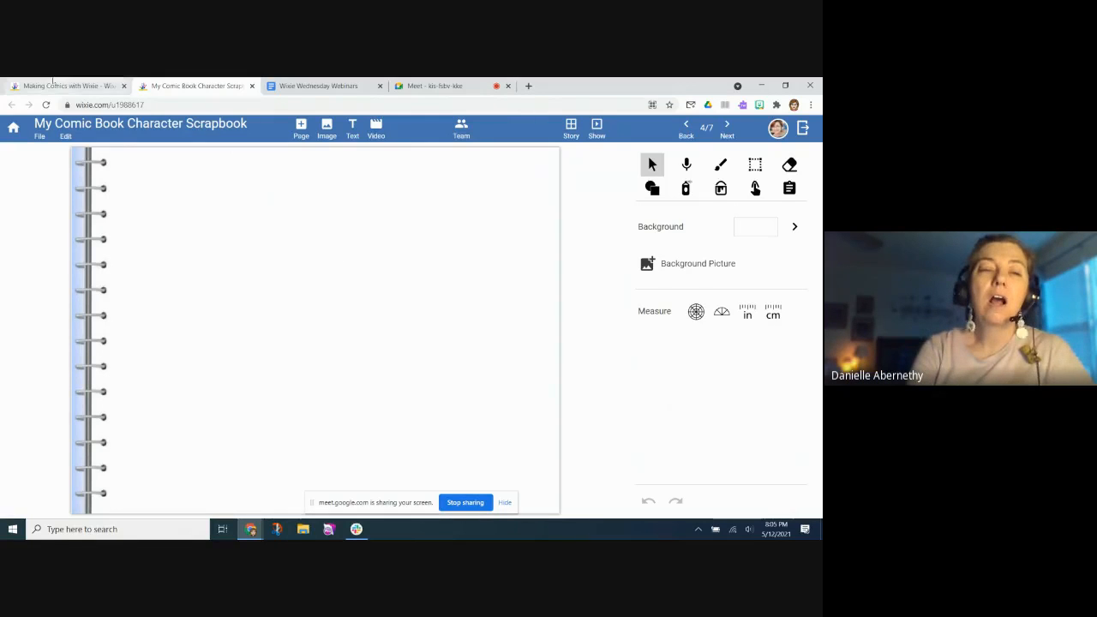
Step: Return to the Making Comics with Wixie project and go to the blank notebook page, page 7
click(64, 85)
click(729, 129)
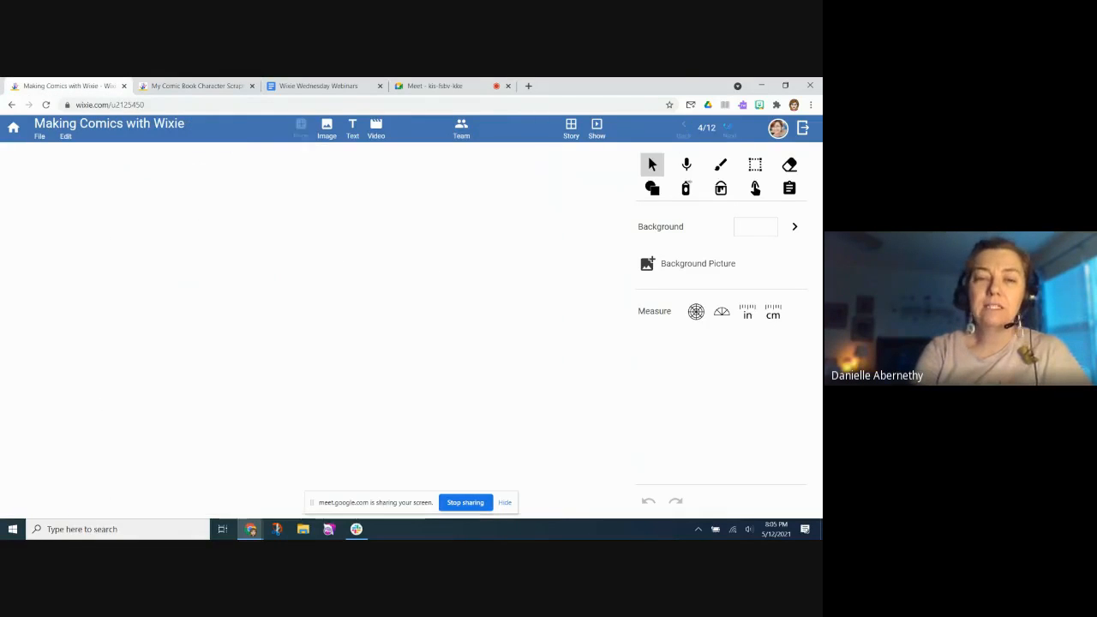
click(729, 128)
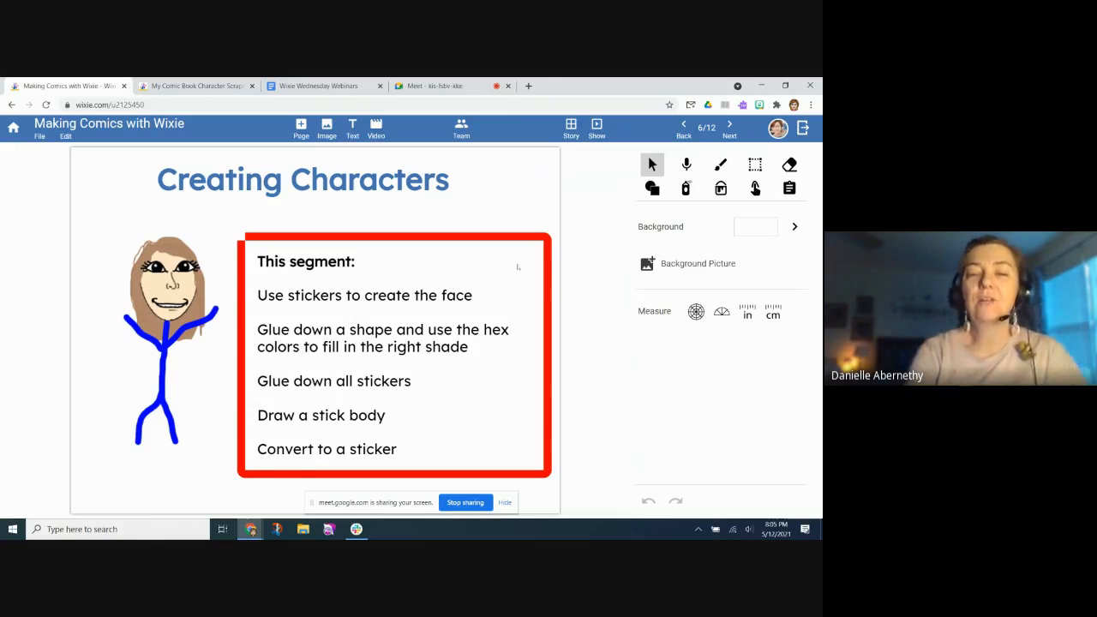
click(729, 126)
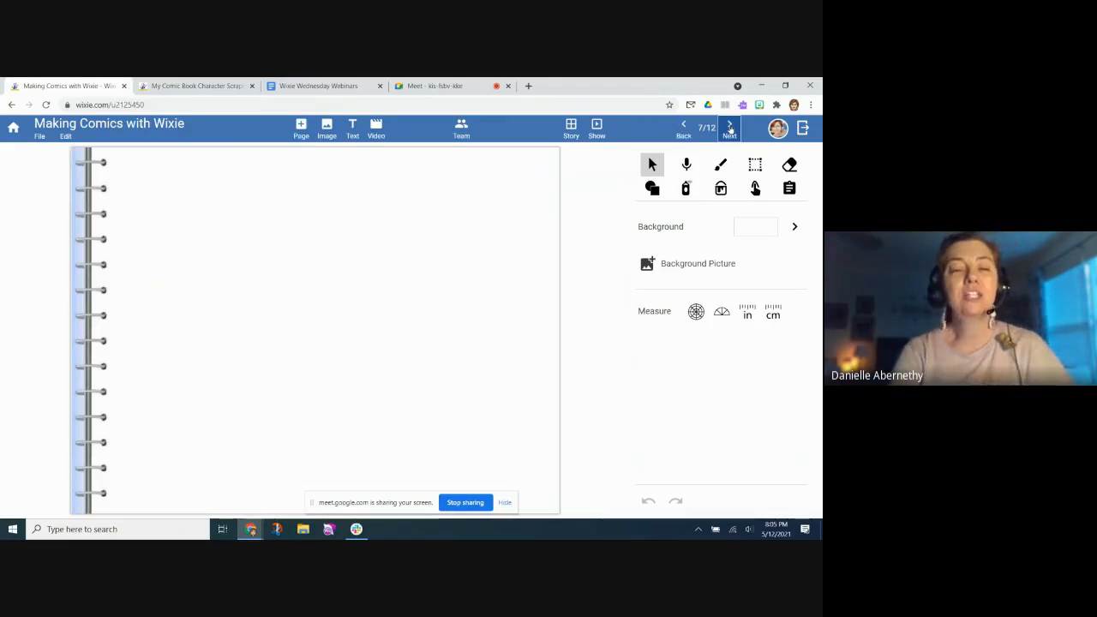
Step: Search the image library for "face" and add the tan oval face sticker with a protruding chin to page 7
click(326, 129)
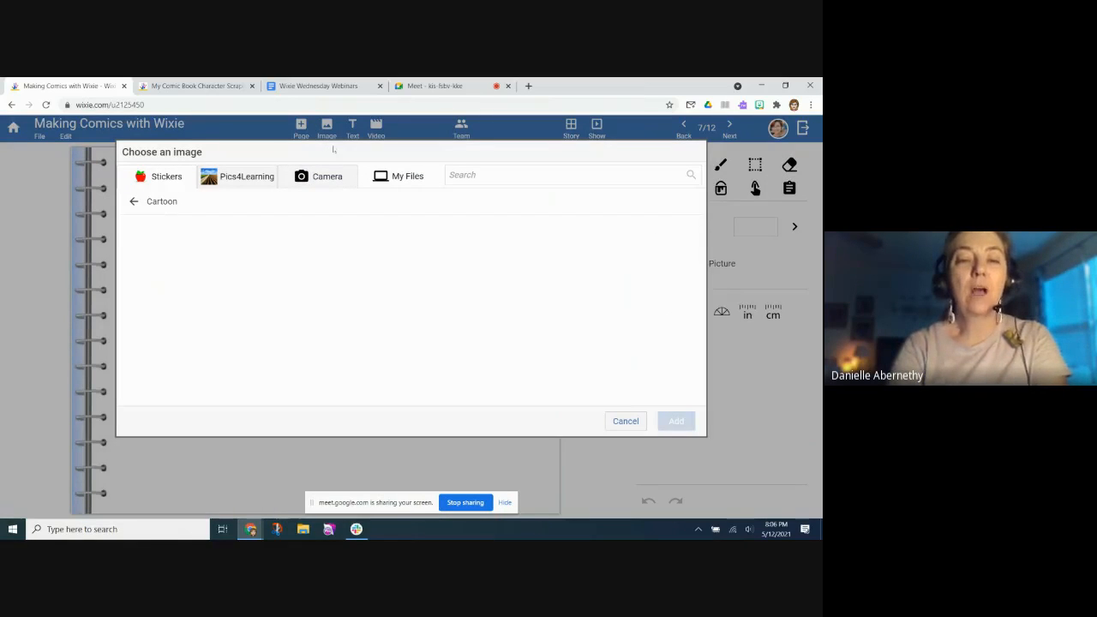
click(489, 174)
text(face)
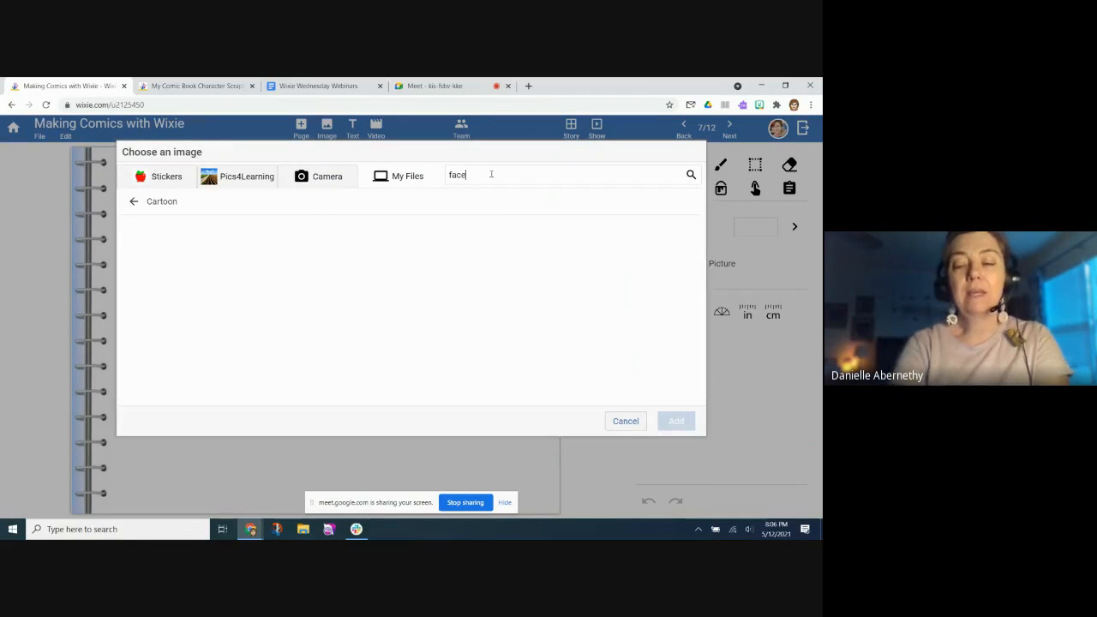
key(Return)
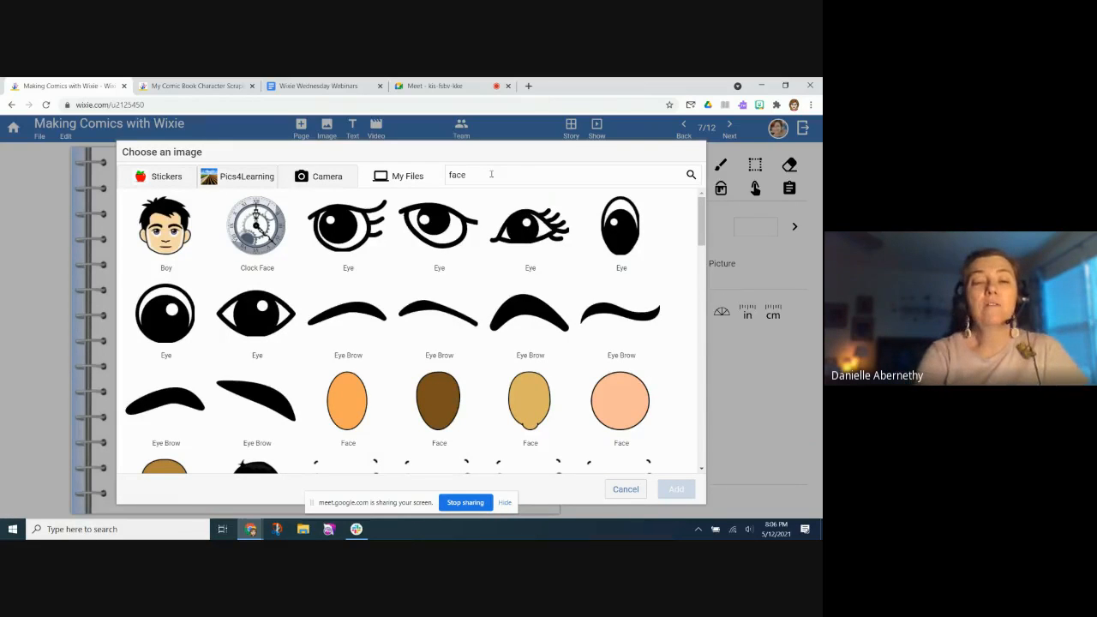
scroll(617, 252, down, 1)
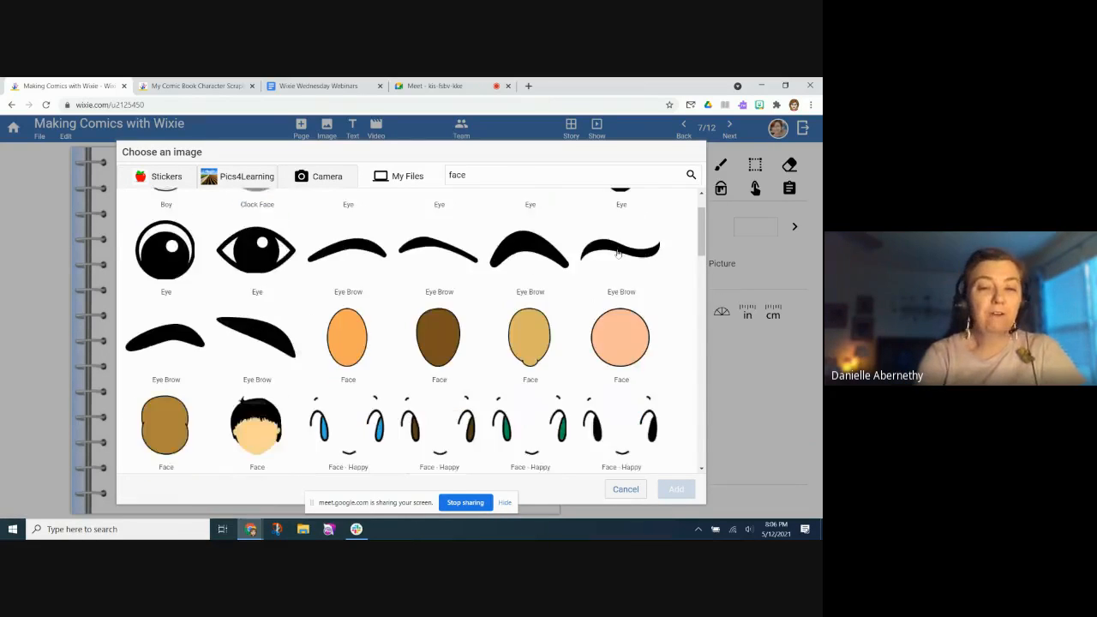
scroll(618, 252, down, 1)
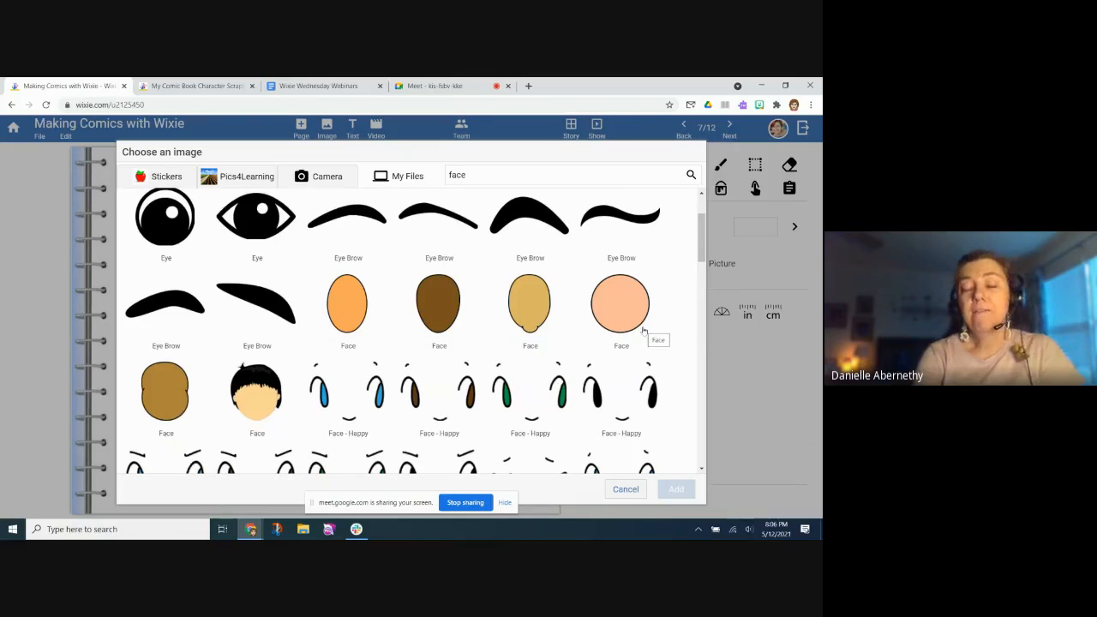
scroll(644, 331, down, 3)
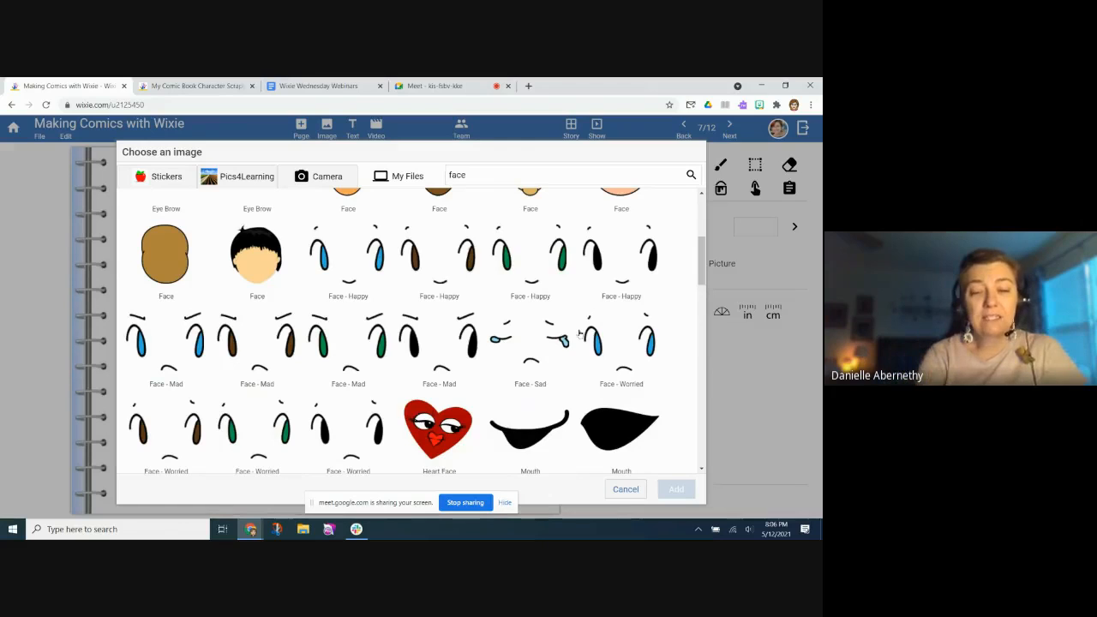
scroll(580, 334, down, 7)
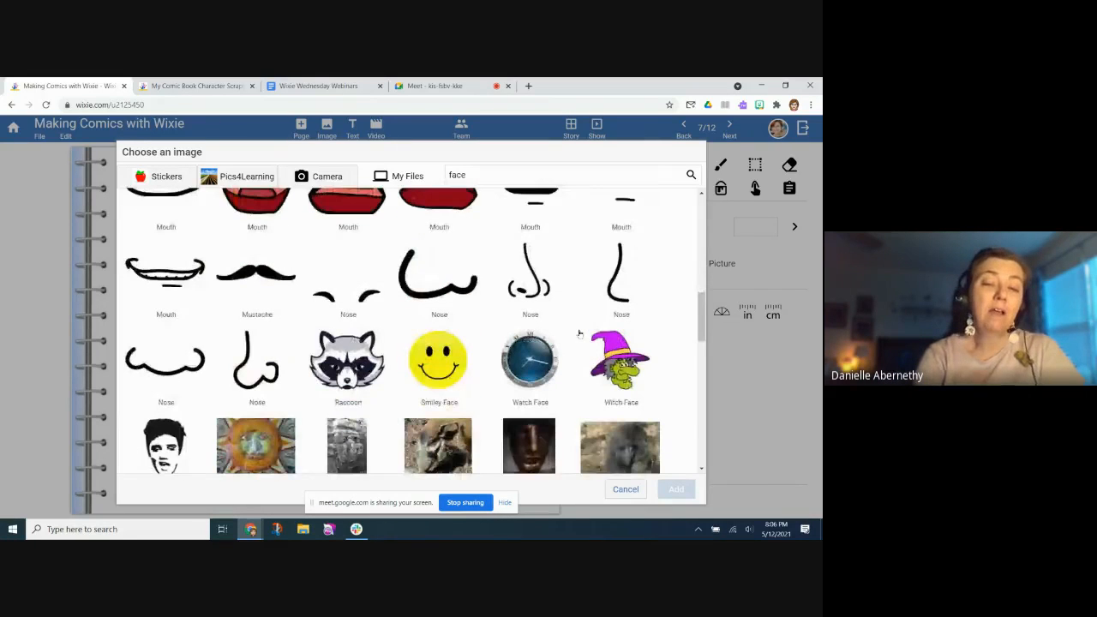
scroll(580, 334, up, 7)
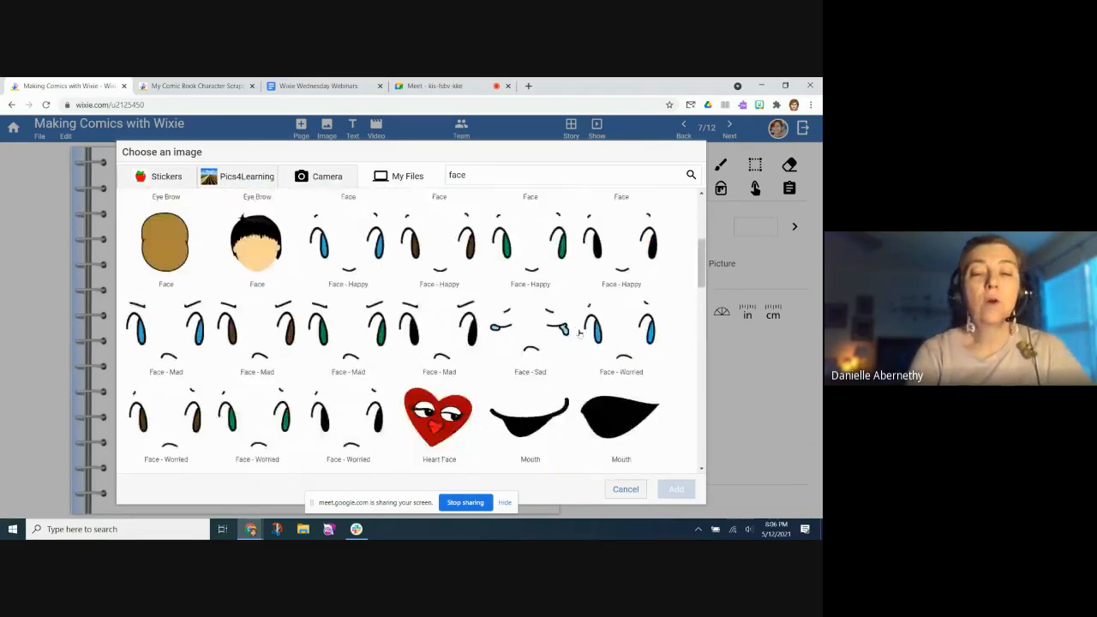
scroll(579, 334, up, 4)
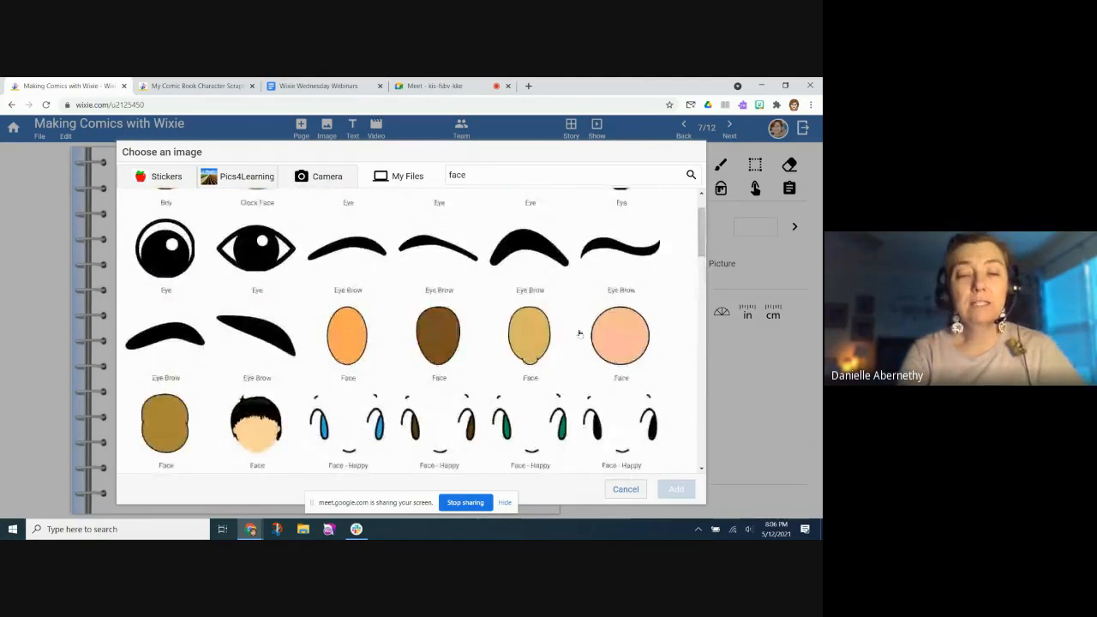
click(510, 337)
click(676, 490)
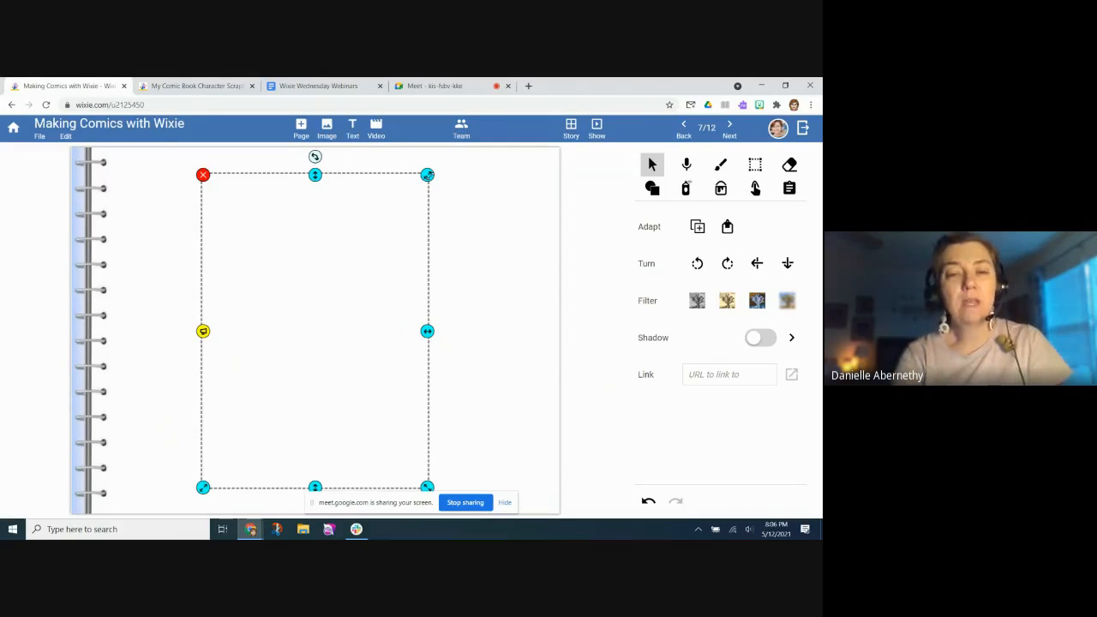
Step: Move the face sticker slightly up and to the right, and glue it down onto the page
drag(365, 235, 396, 224)
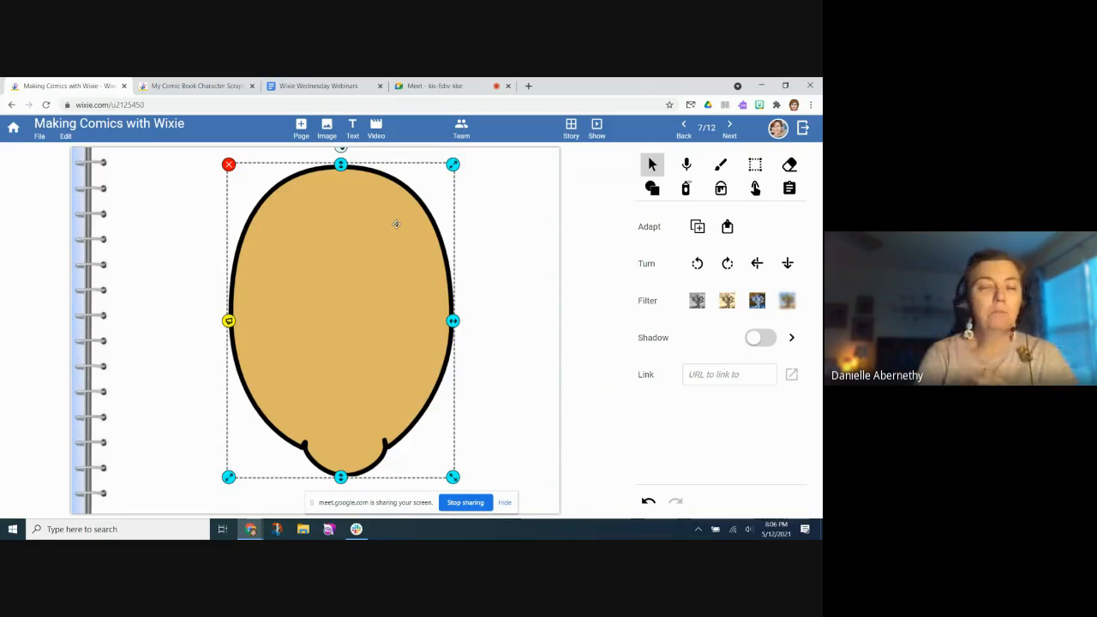
click(728, 228)
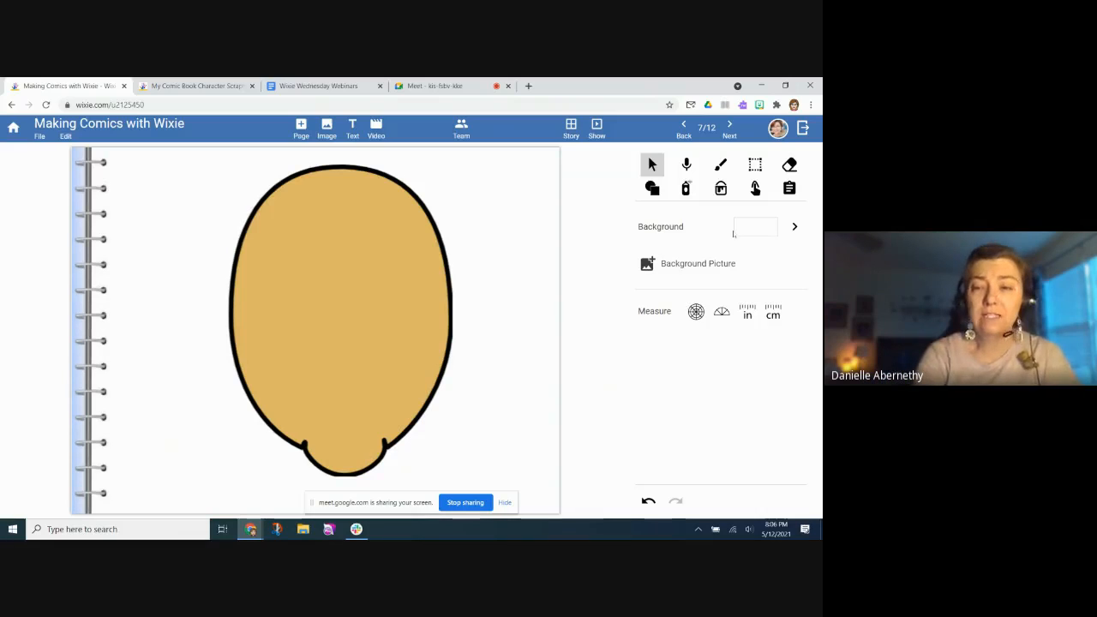
Step: Fill the face with dark green #327d03 and recolor it with the lighter green #a6fb71
click(721, 187)
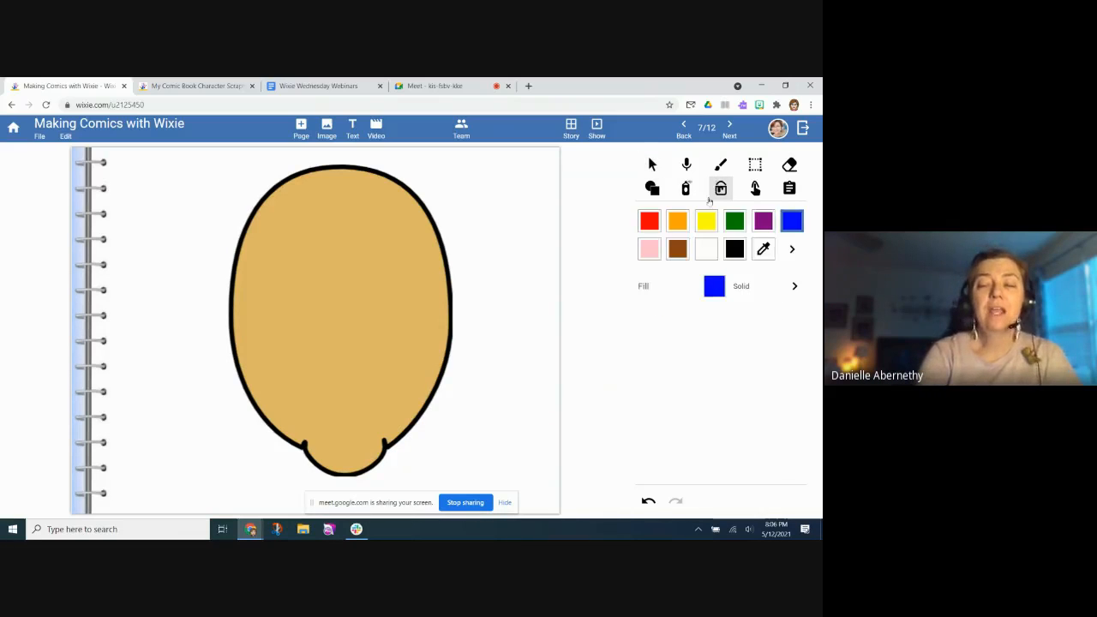
click(735, 221)
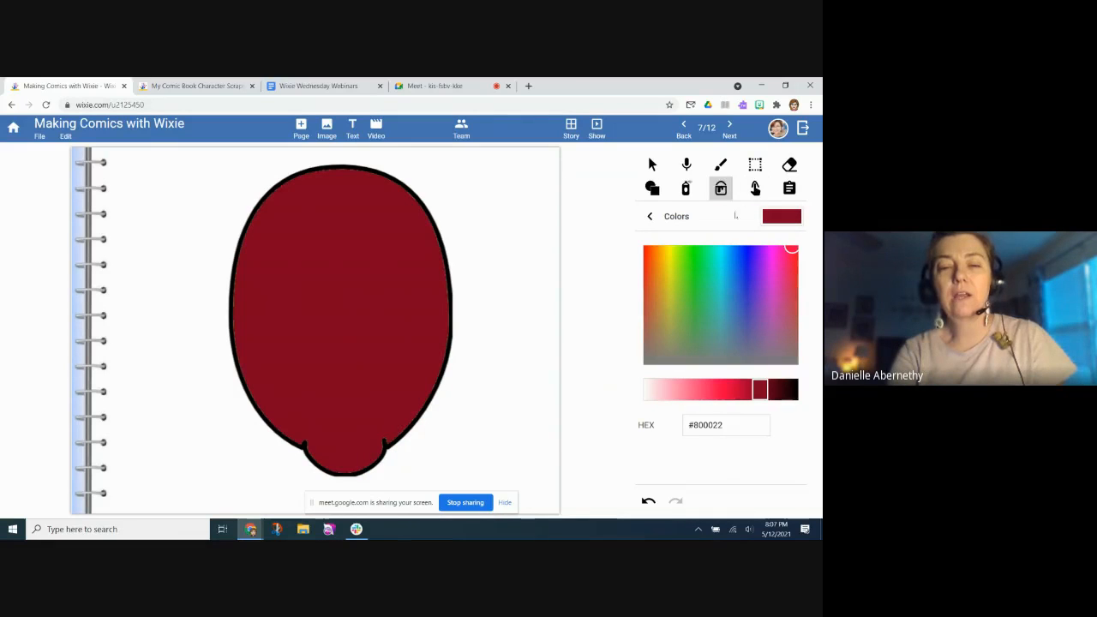
click(698, 257)
click(686, 254)
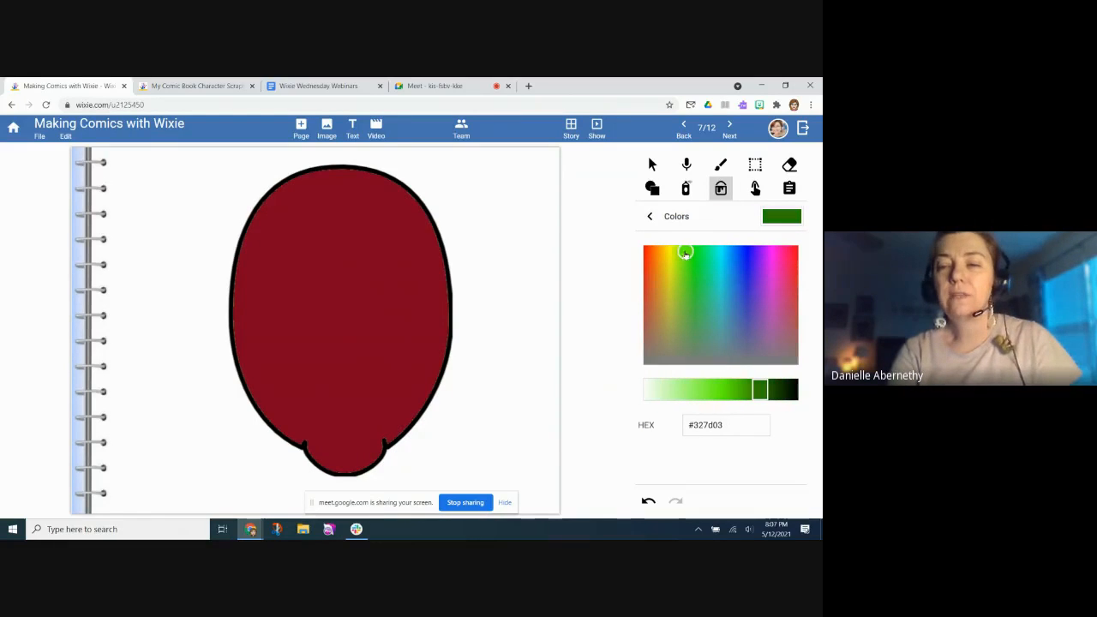
click(319, 291)
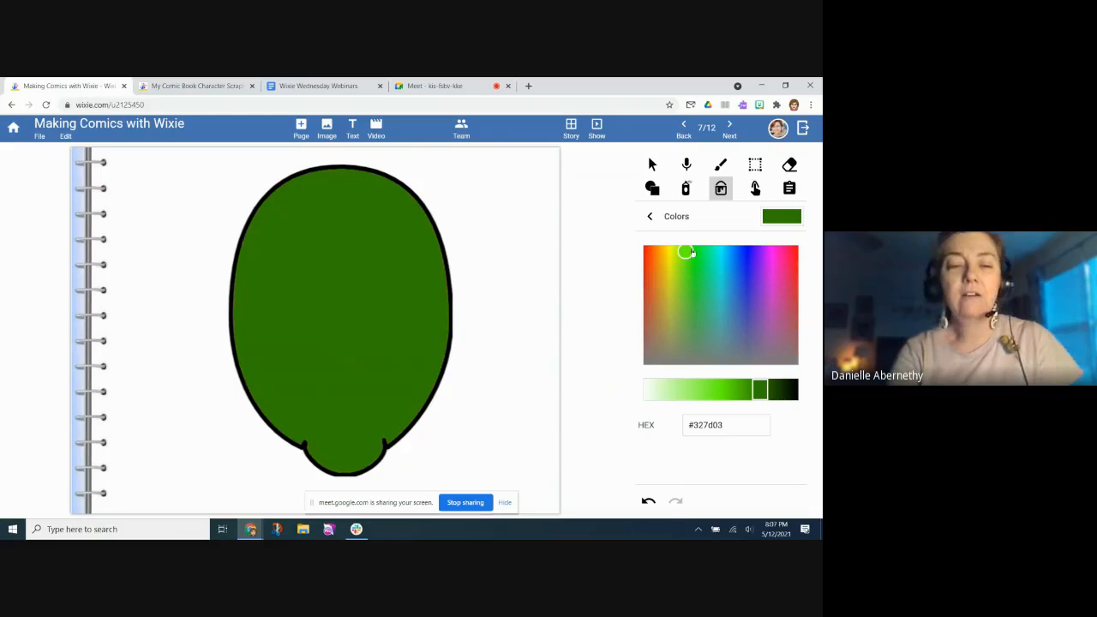
drag(759, 390, 688, 390)
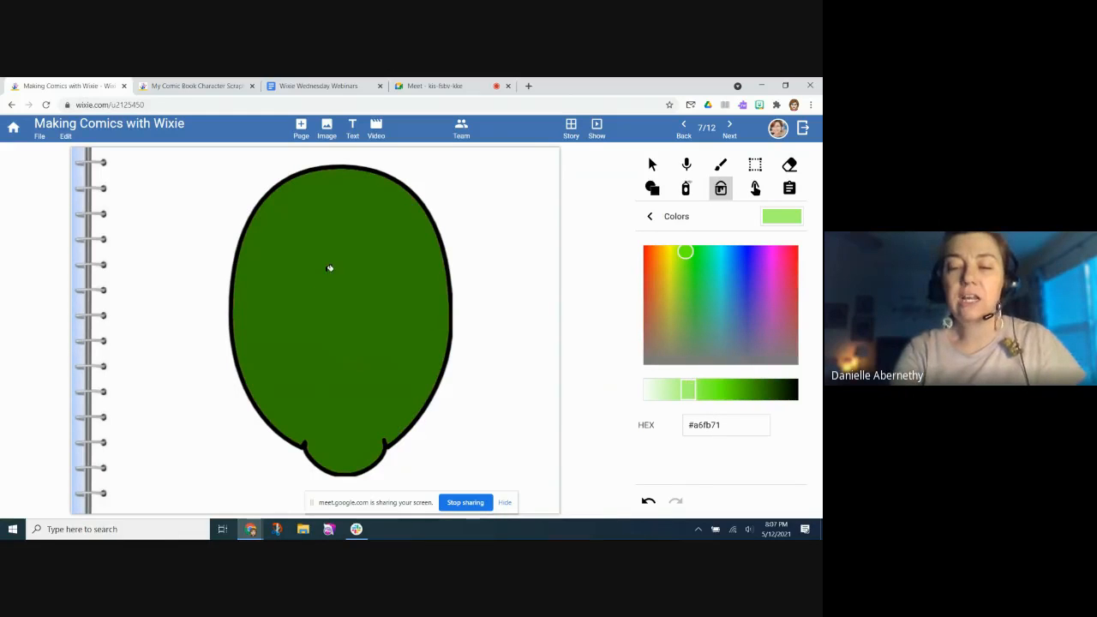
click(330, 268)
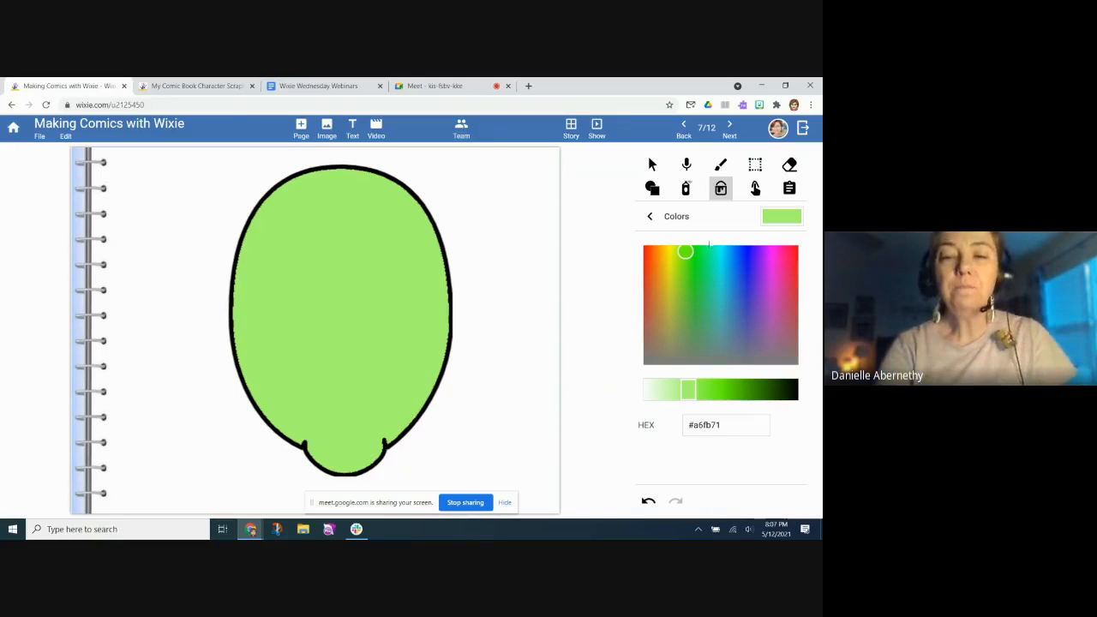
Step: Add the eye sticker with thick lashes, shrink it, and place it on the right half of the green face
click(326, 128)
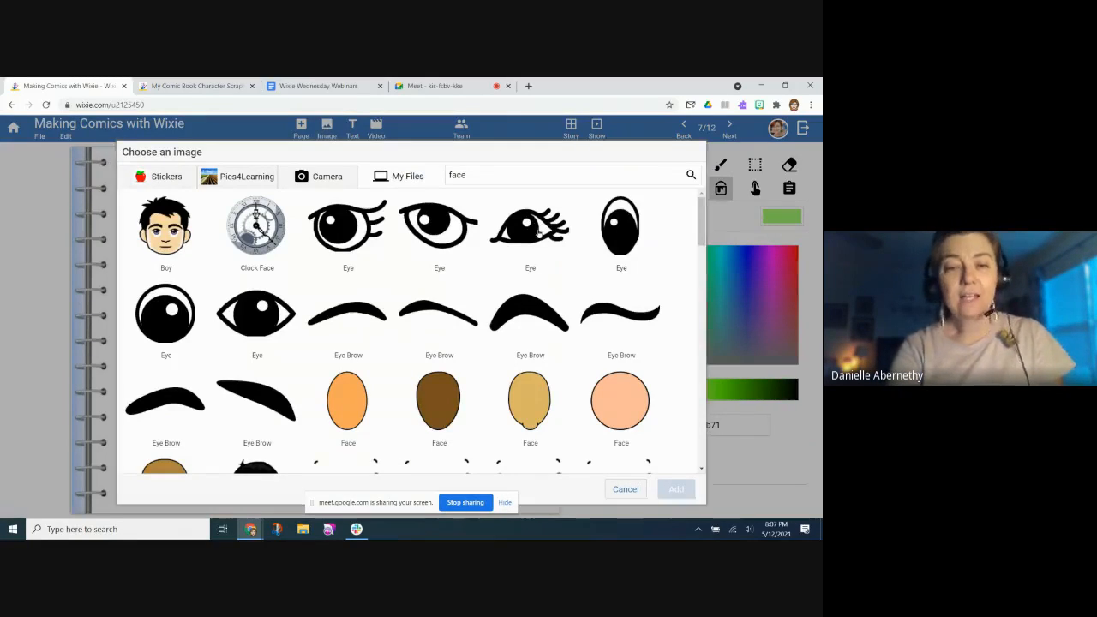
click(538, 230)
click(674, 491)
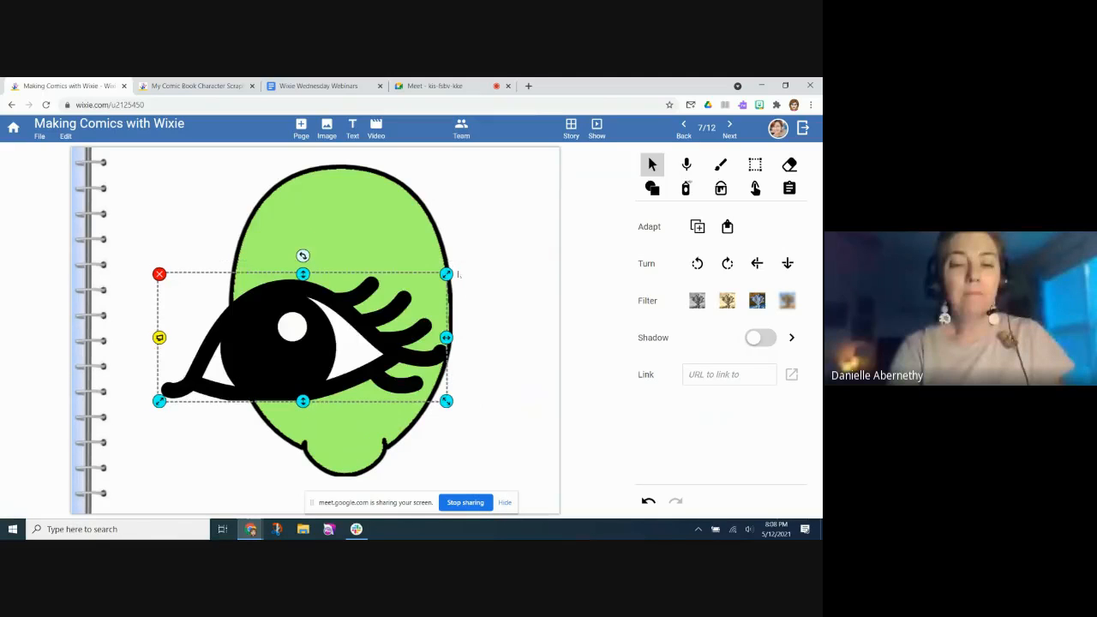
drag(457, 275, 281, 347)
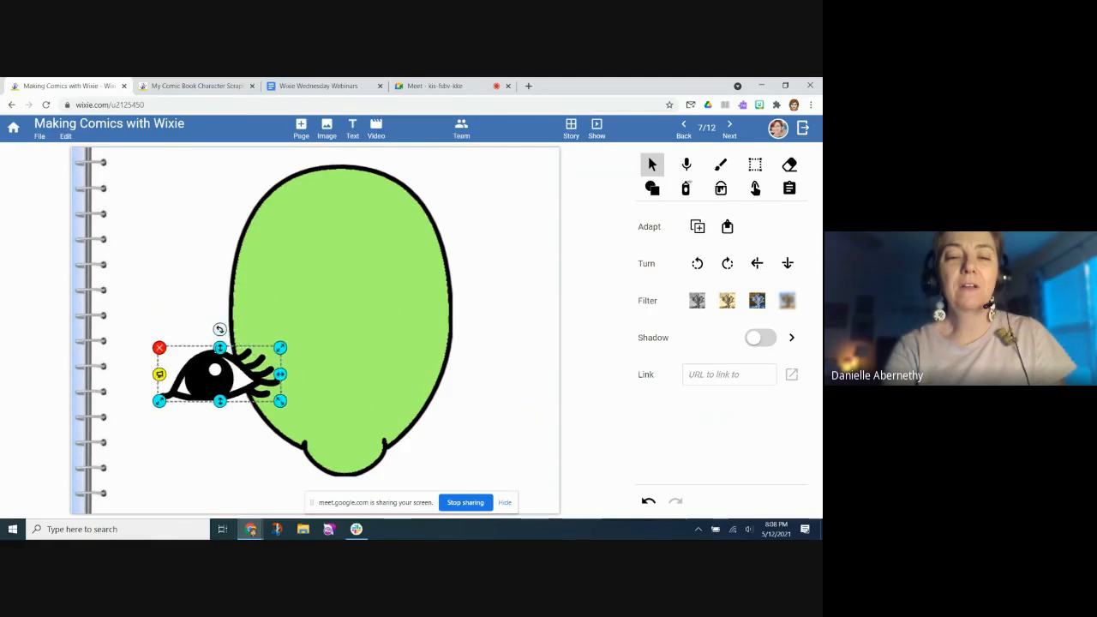
drag(219, 361, 378, 261)
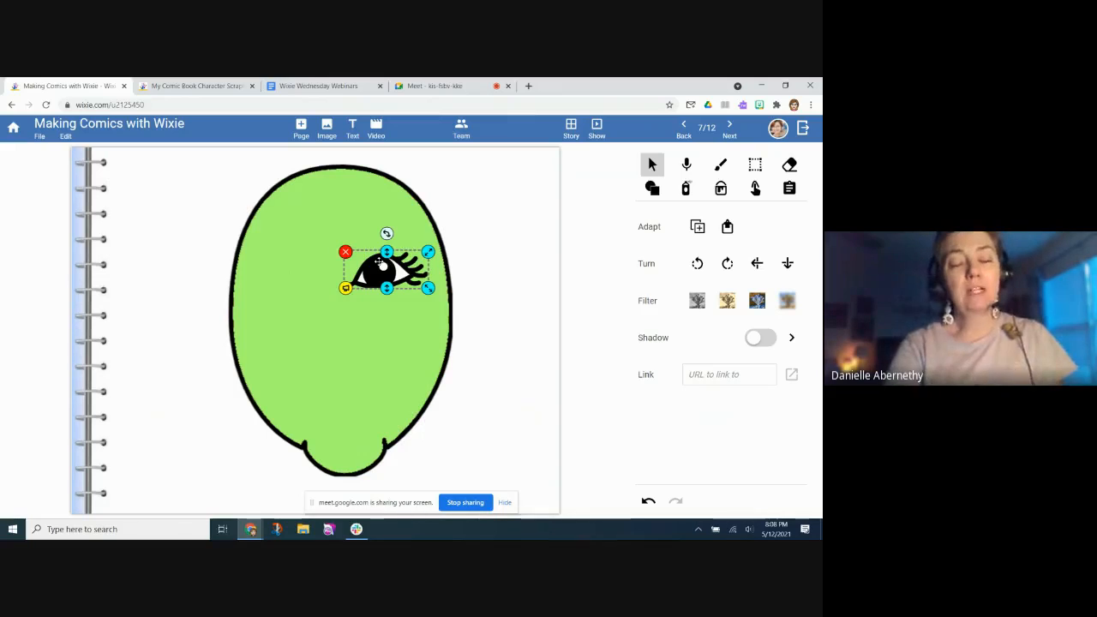
Step: Duplicate the eye, mirror the copy horizontally, and align it on the left half of the face
click(700, 227)
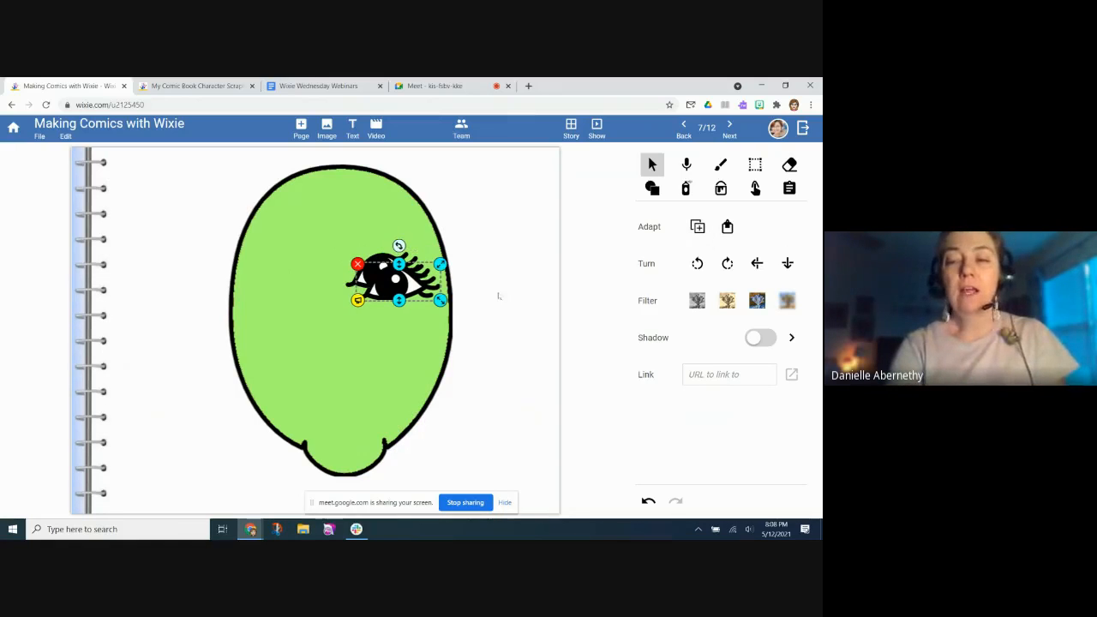
drag(391, 290, 288, 276)
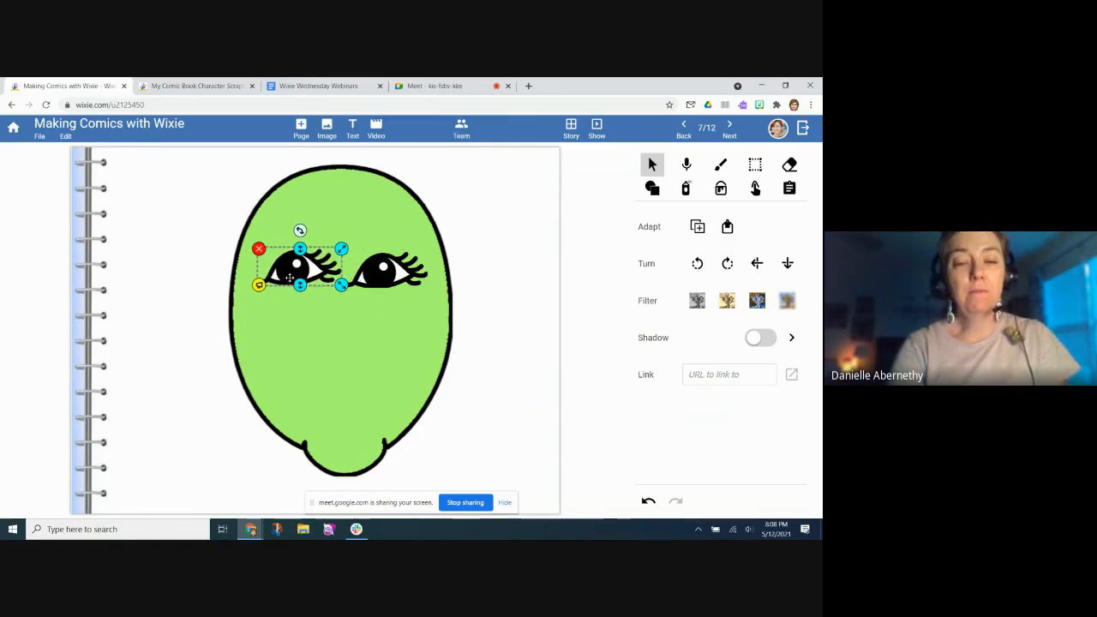
click(757, 264)
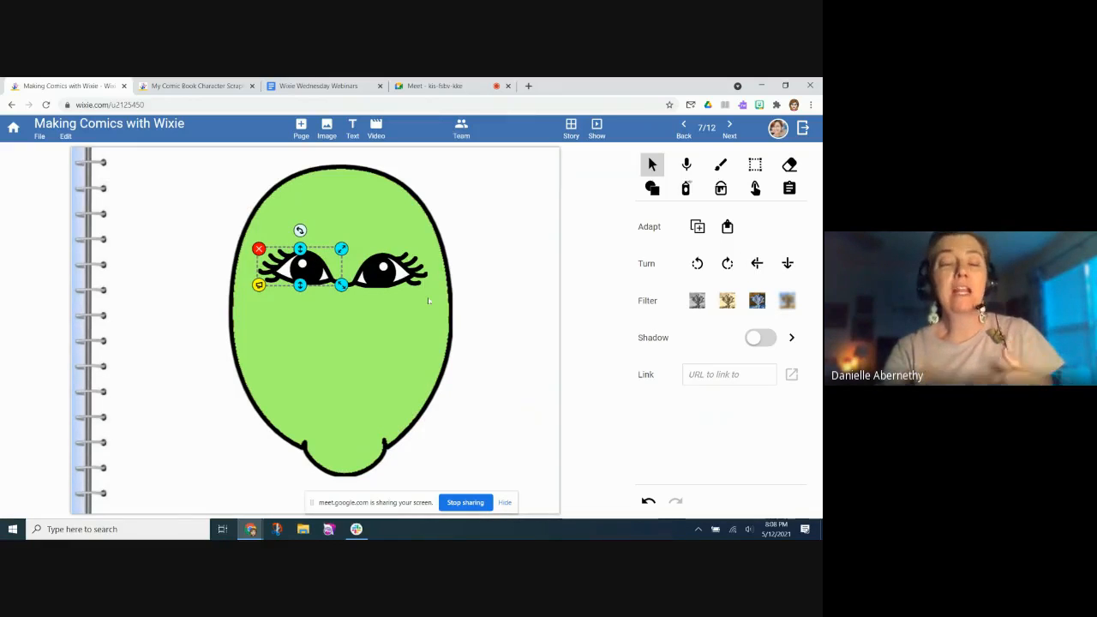
drag(300, 268, 294, 272)
click(371, 279)
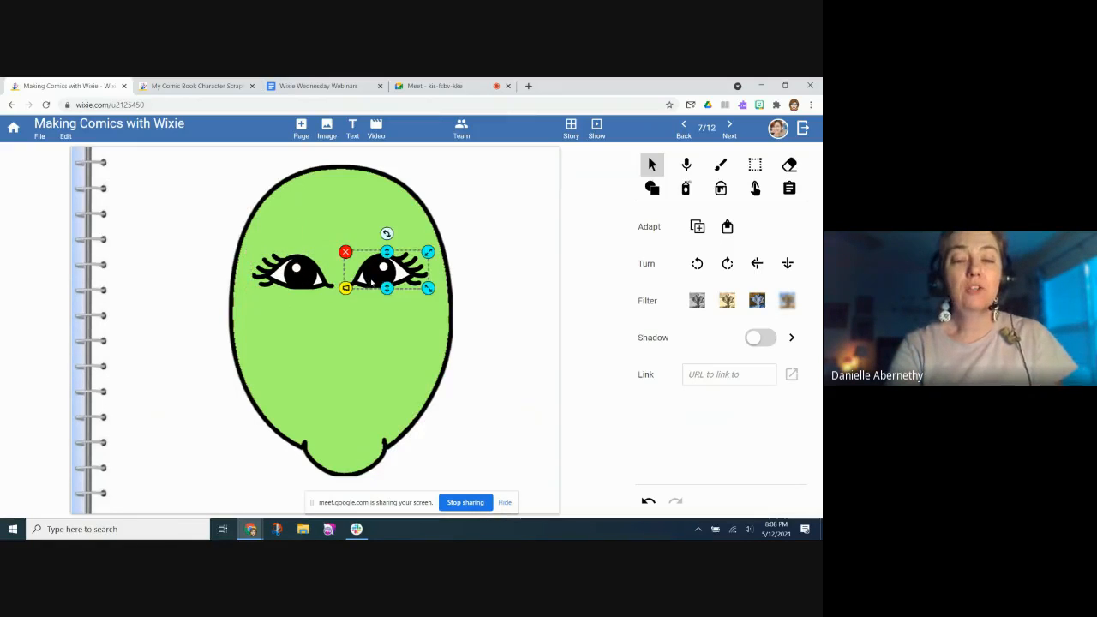
click(295, 276)
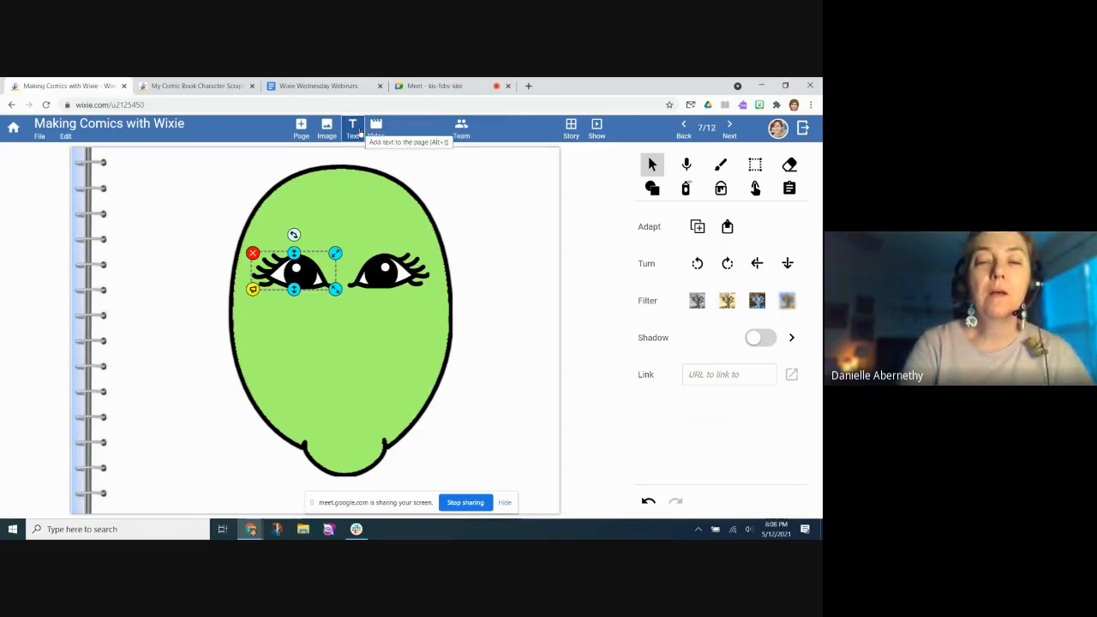
Step: Add the wavy eyebrow sticker, shrink it, and place it above the right eye
click(333, 134)
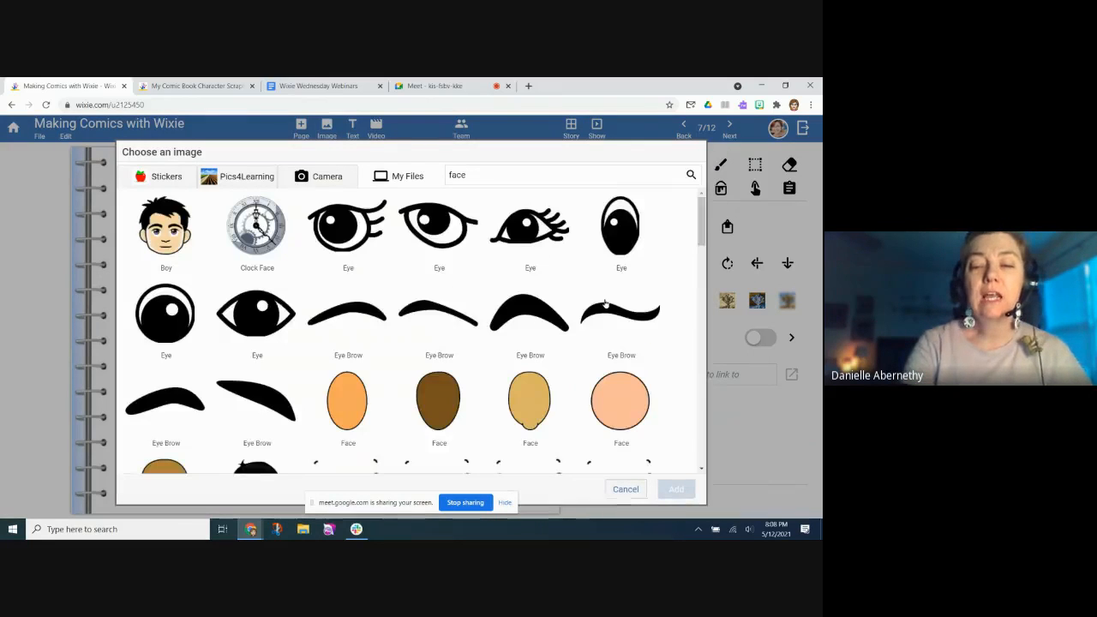
click(605, 305)
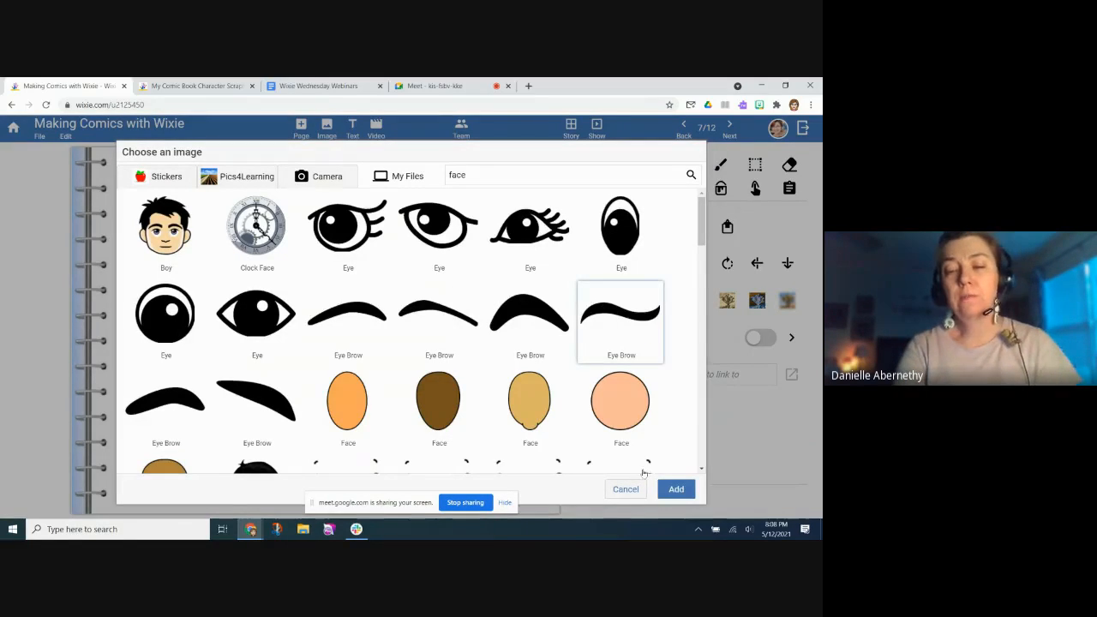
click(677, 490)
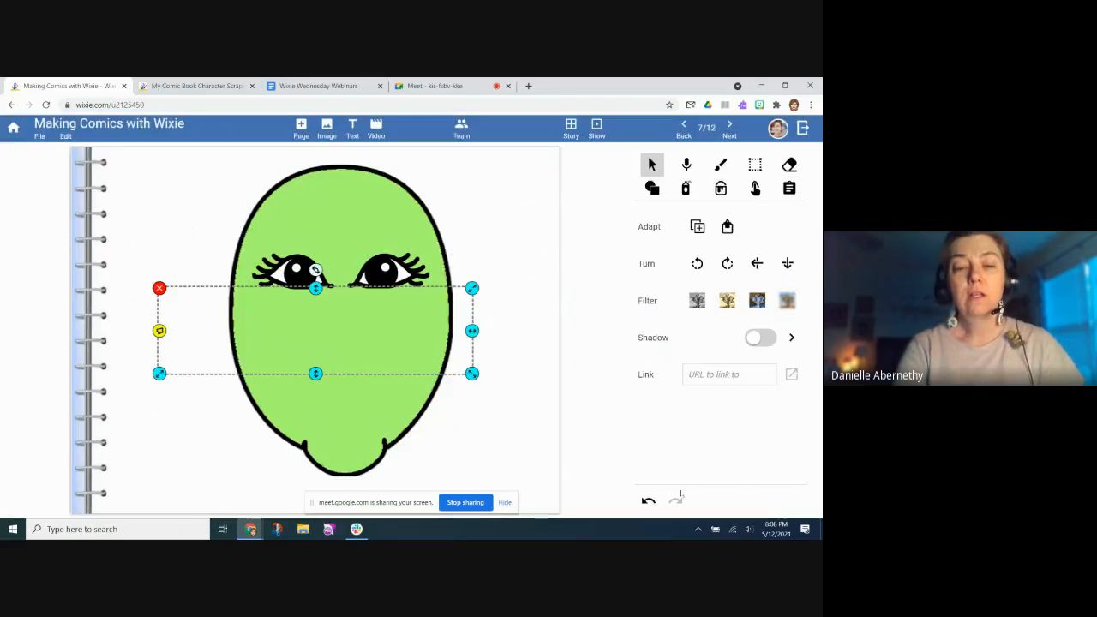
drag(471, 288, 223, 356)
drag(228, 349, 419, 238)
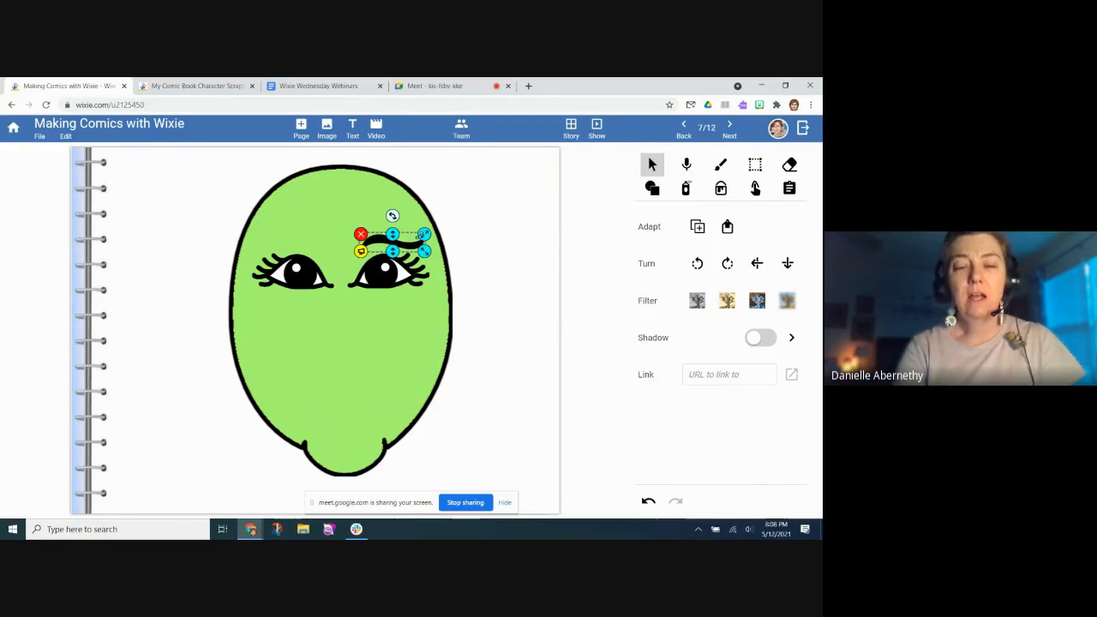
Step: Duplicate the eyebrow above the left eye, mirror the copy horizontally, and tilt it slightly counterclockwise
click(699, 227)
drag(414, 256, 306, 243)
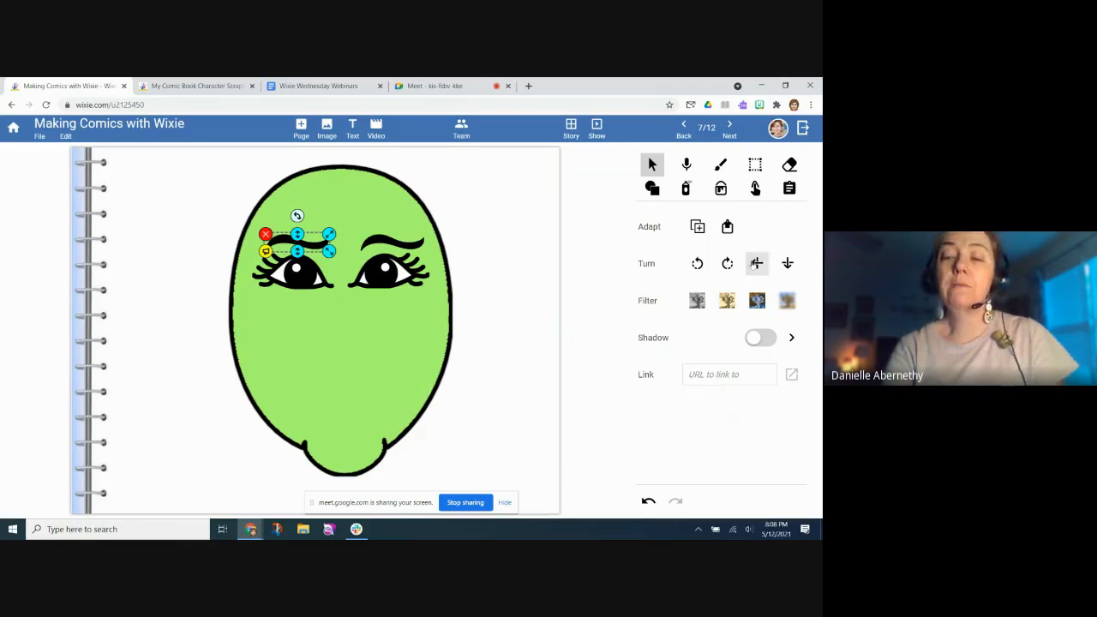
drag(315, 243, 289, 216)
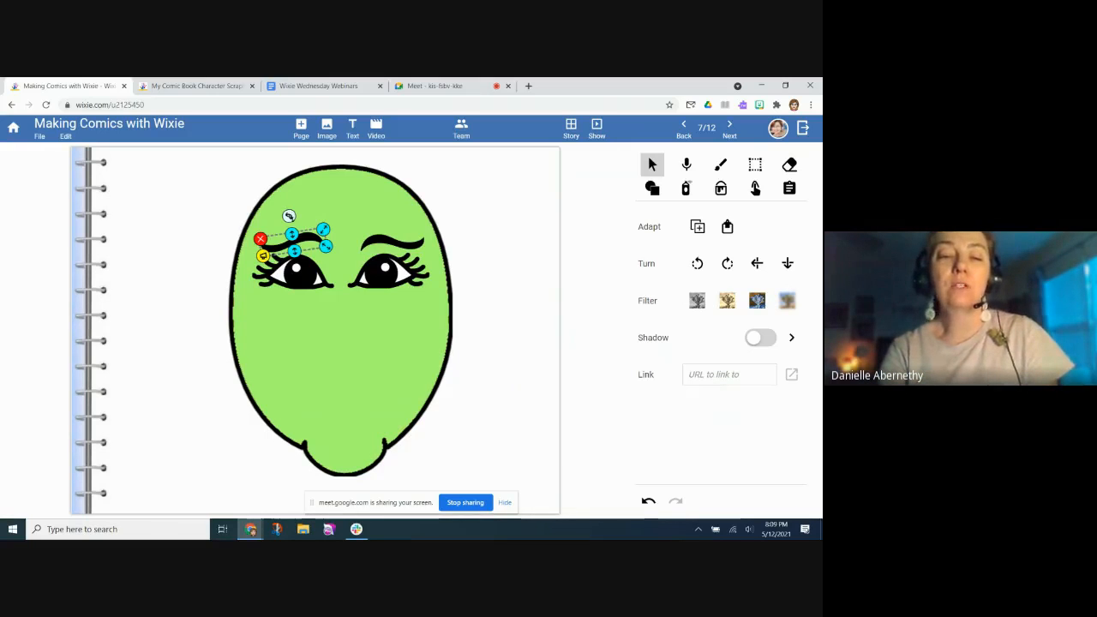
click(490, 276)
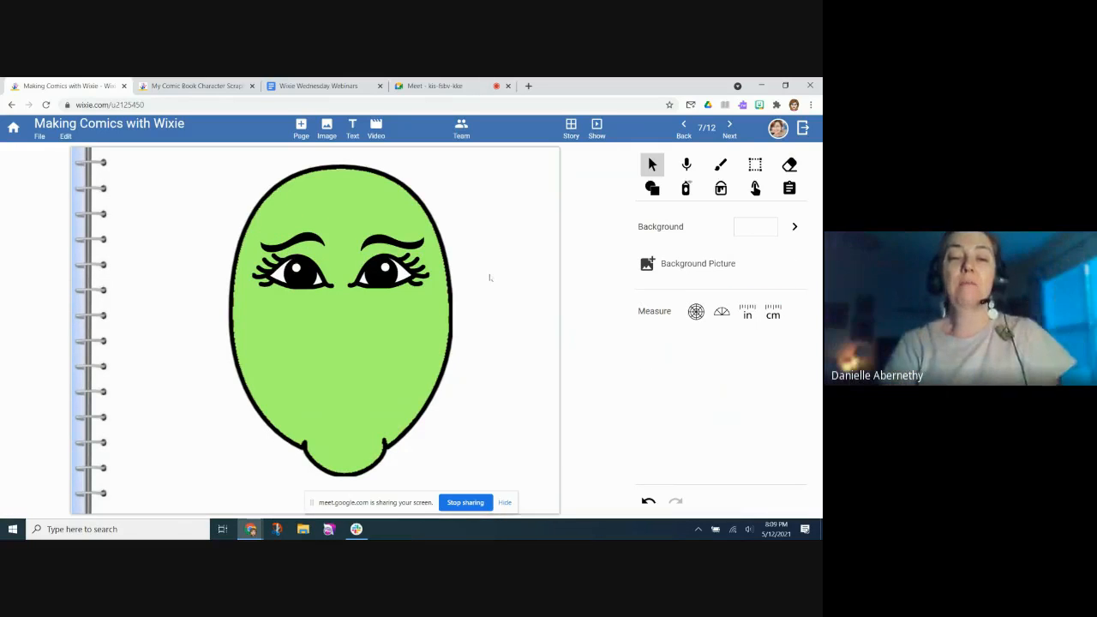
Step: Add the nose sticker with a nostril and curved sides, and size it to fit between and below the eyes
click(327, 129)
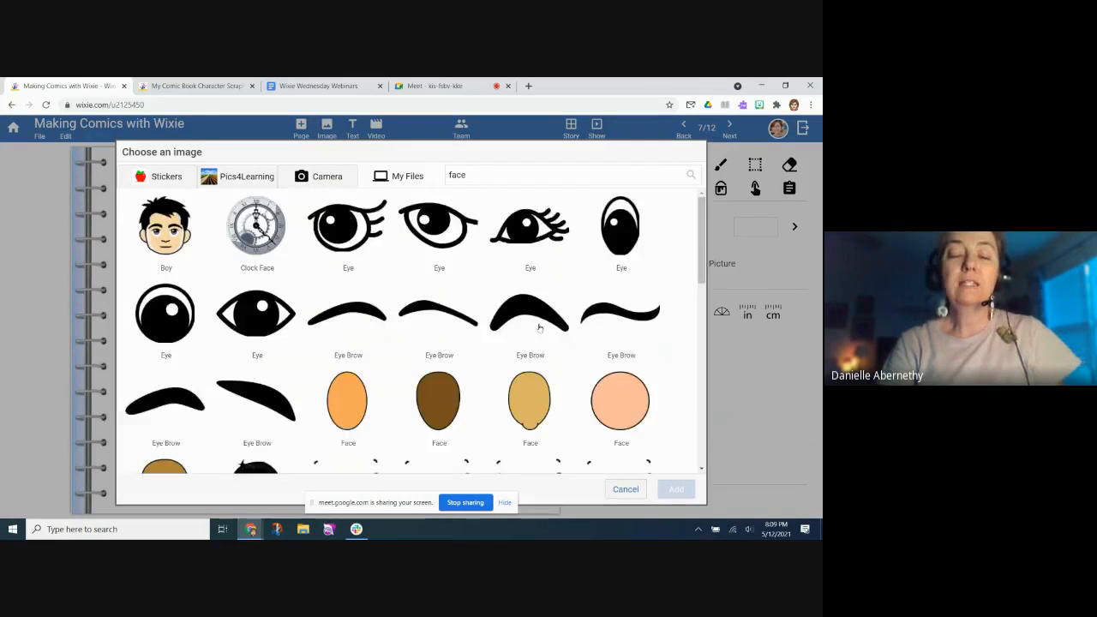
scroll(540, 328, down, 6)
scroll(539, 328, down, 4)
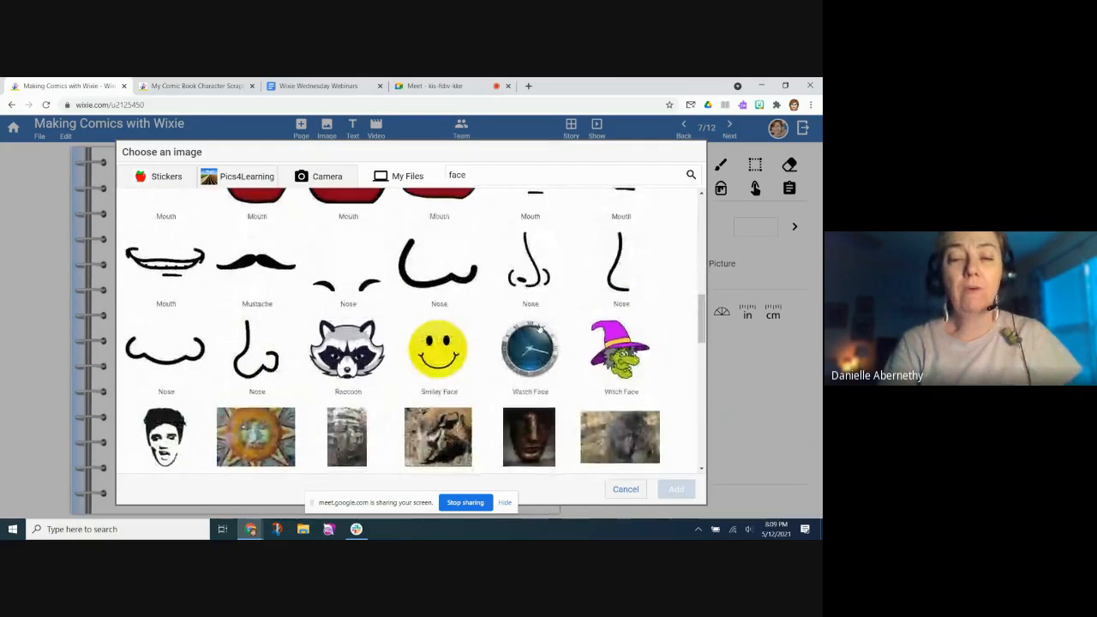
click(534, 273)
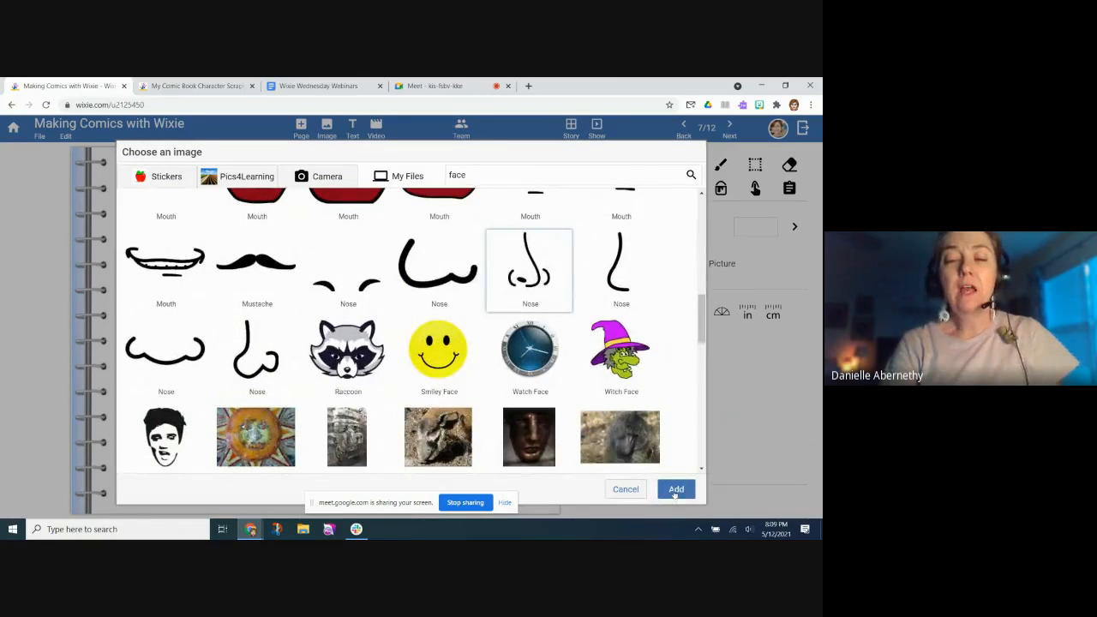
click(675, 490)
drag(426, 175, 364, 283)
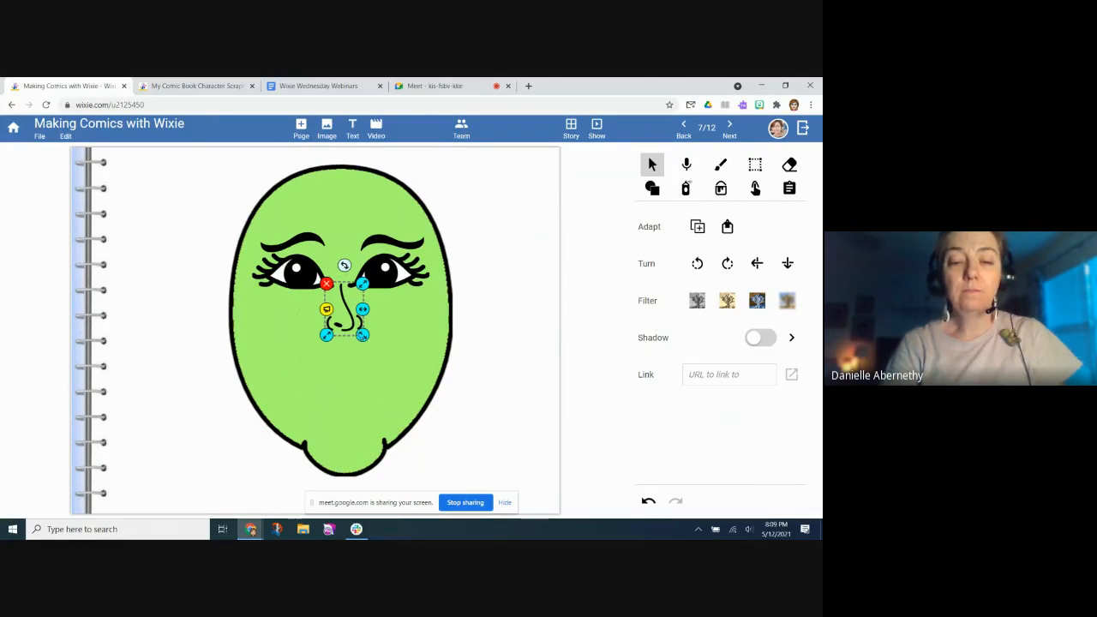
drag(363, 335, 376, 352)
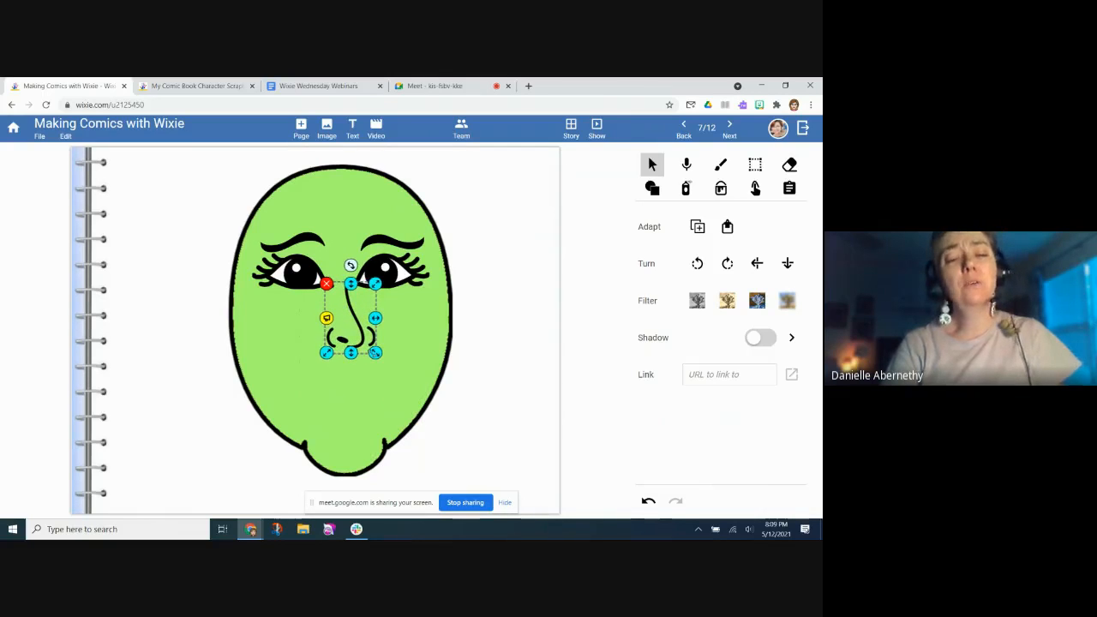
Step: Add the smiling mouth sticker with teeth, shrink it, and place it centered below the nose
click(320, 136)
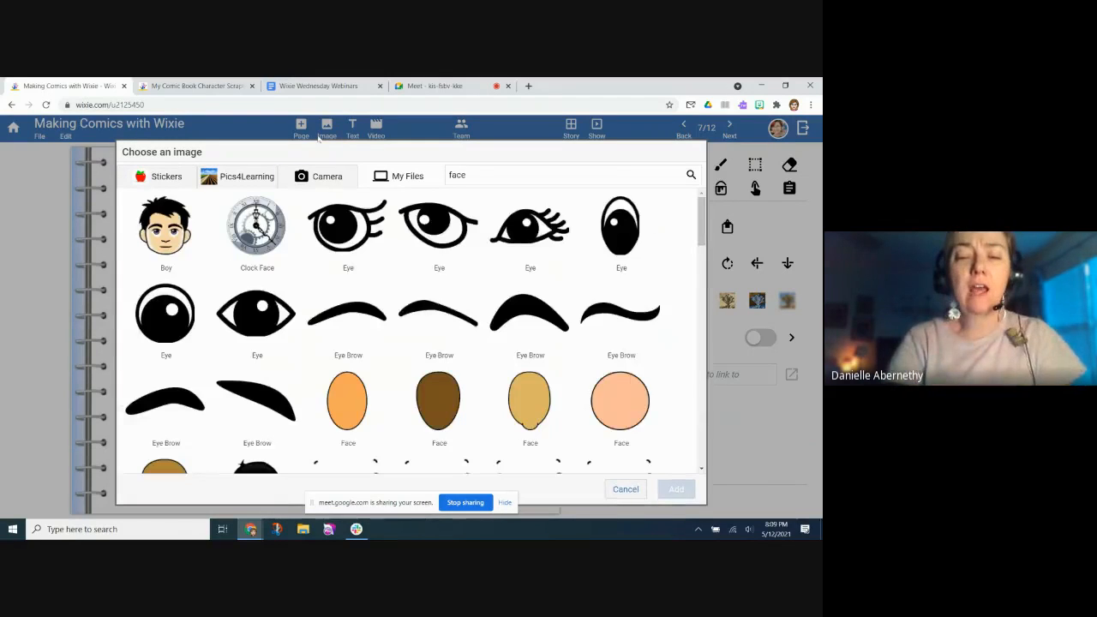
scroll(447, 327, down, 6)
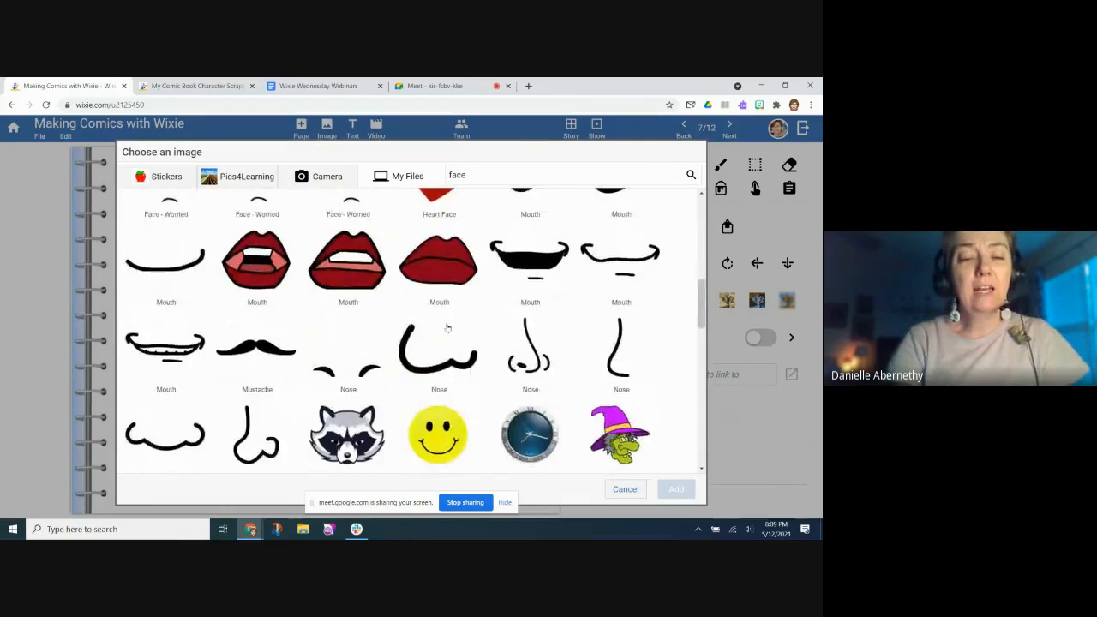
click(188, 354)
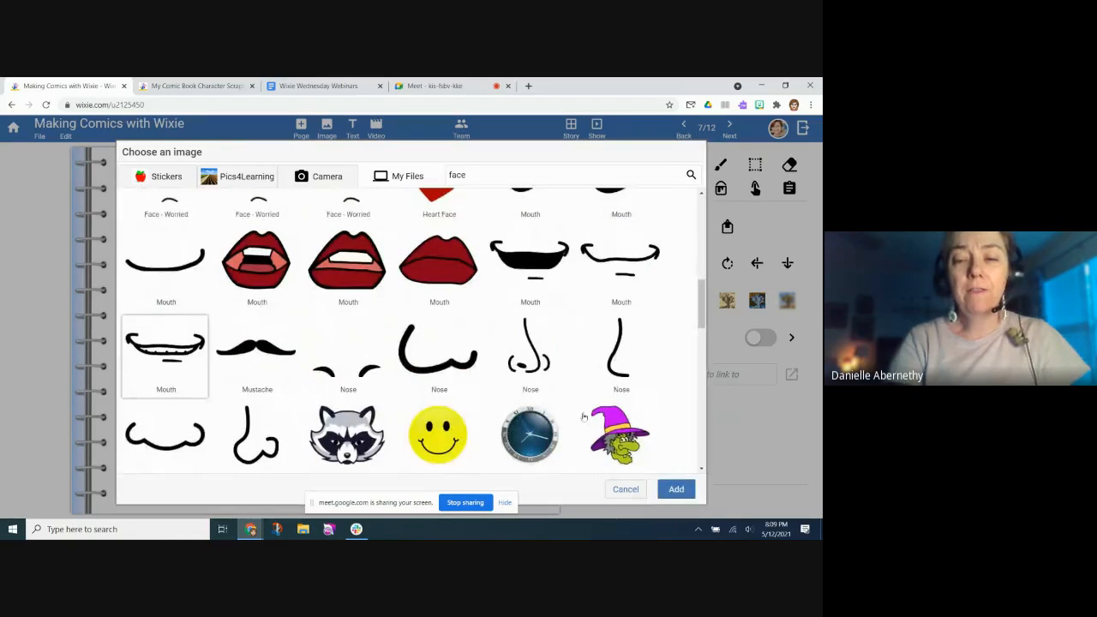
click(676, 488)
drag(472, 274, 403, 408)
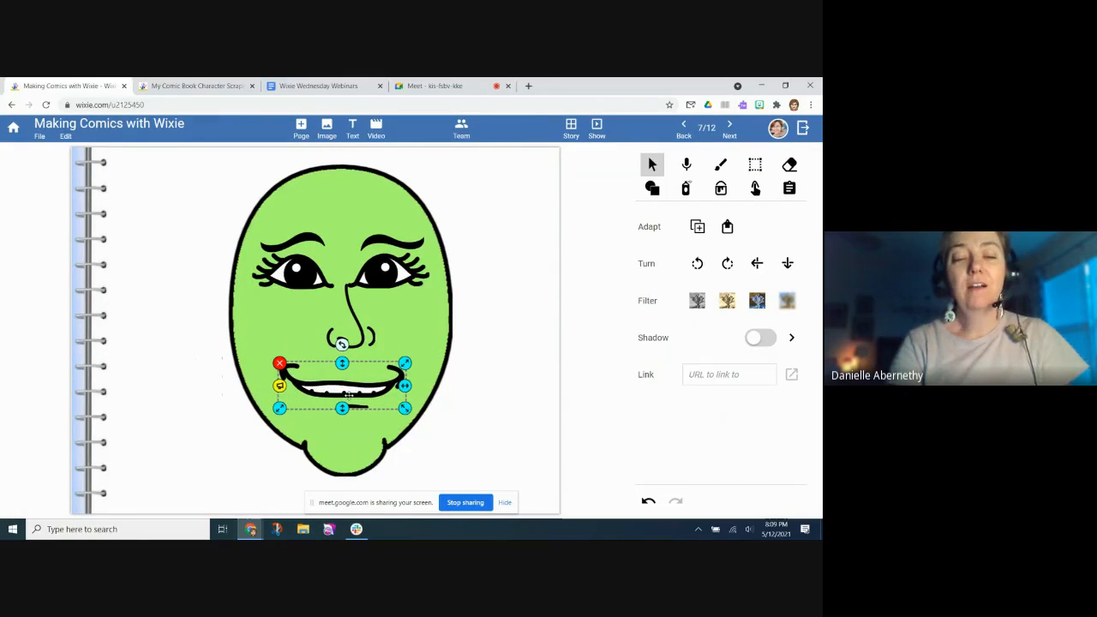
click(497, 381)
Step: Move the nose slightly down and to the left, between the eyes and the mouth
click(338, 347)
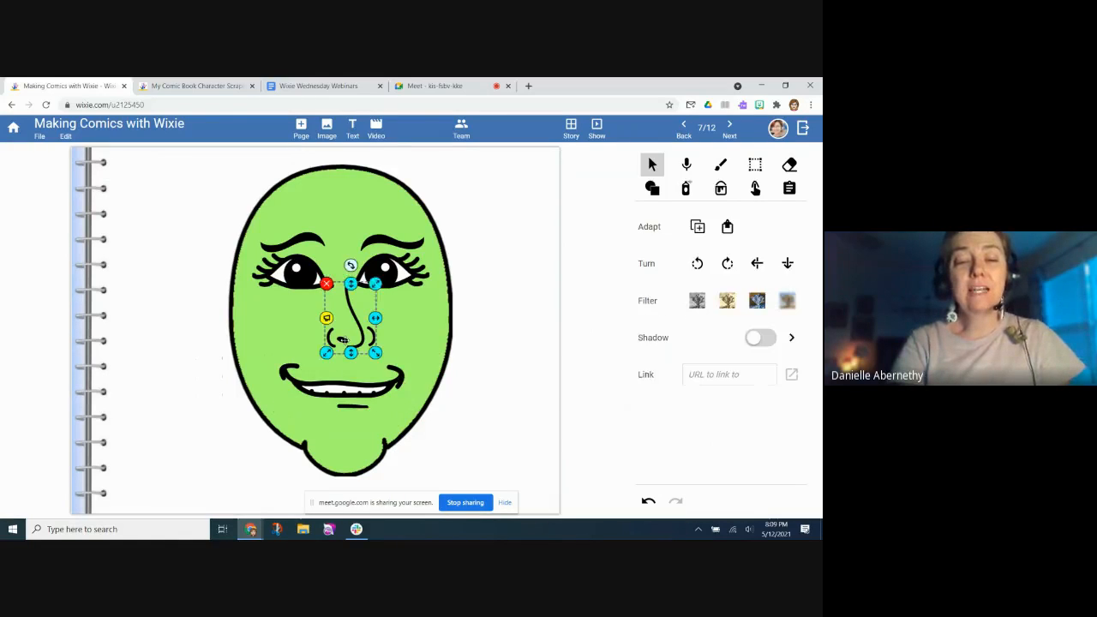
click(468, 356)
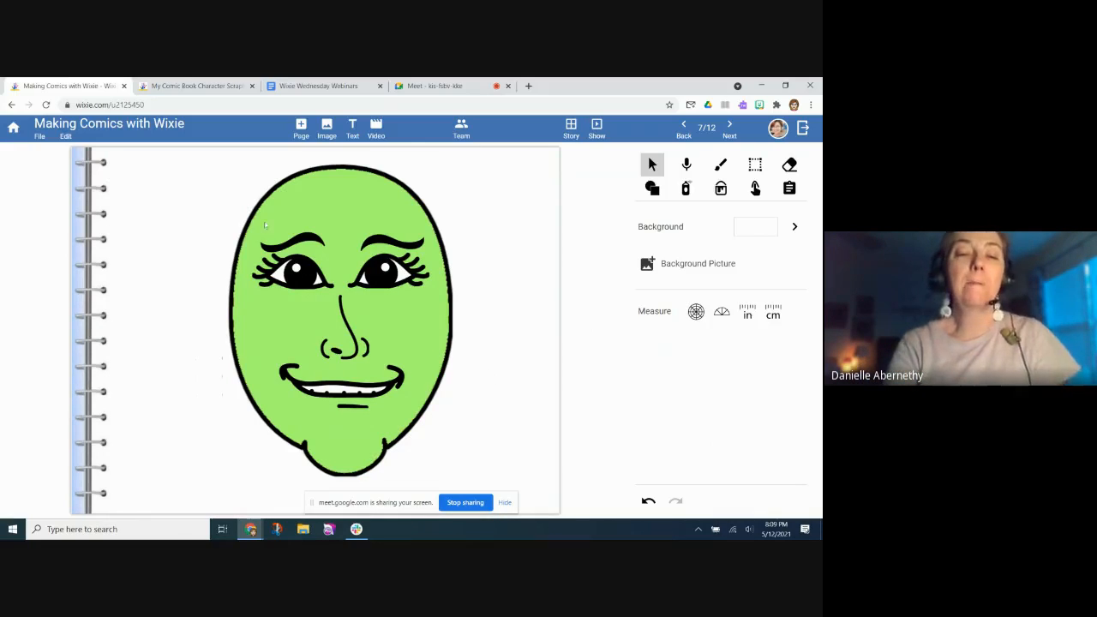
Step: Select the eyes, eyebrows, nose and mouth together and flatten them onto the green head
drag(241, 209, 434, 440)
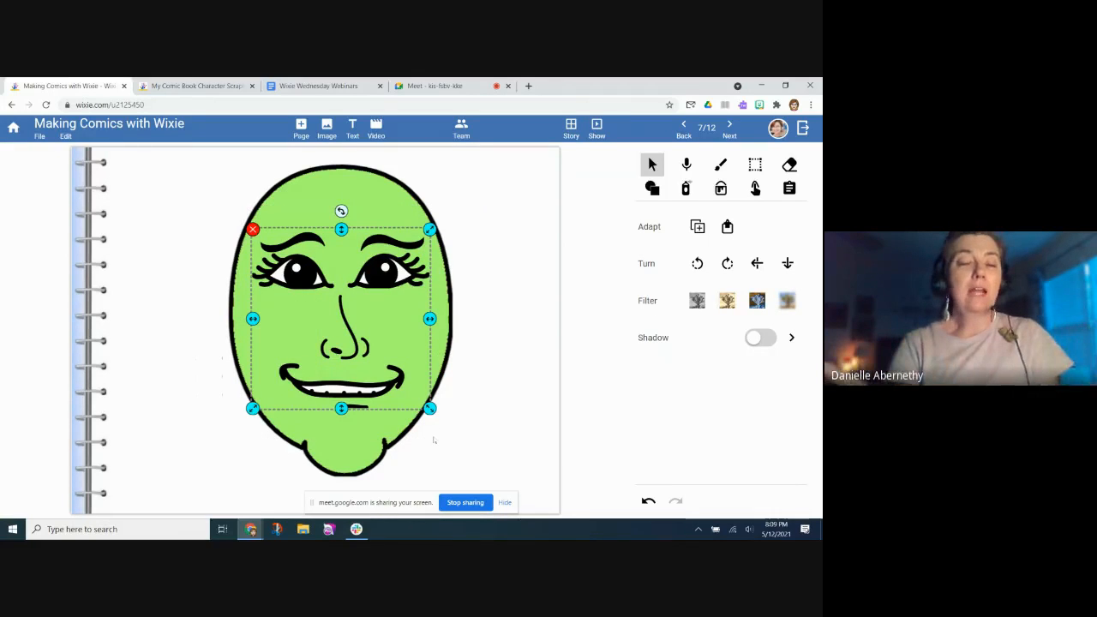
right_click(434, 441)
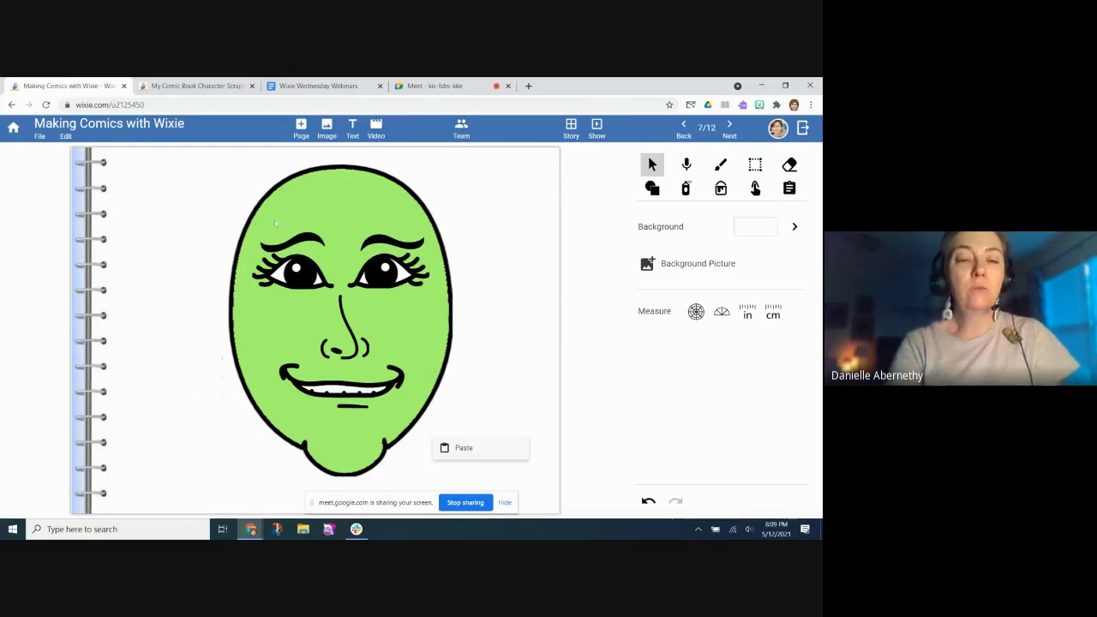
drag(216, 209, 464, 408)
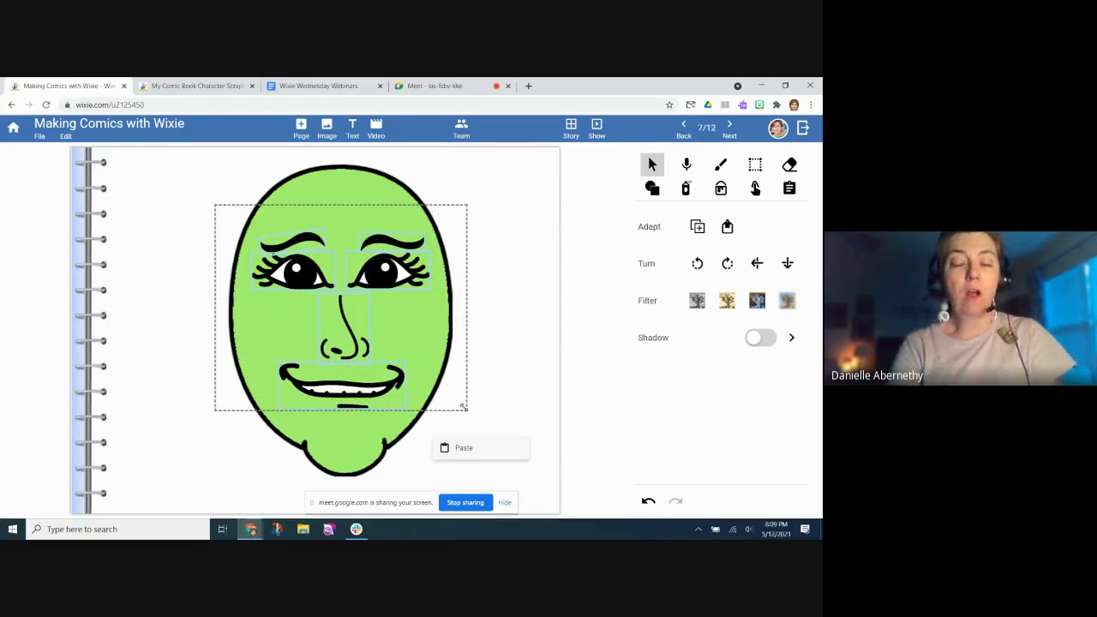
click(726, 228)
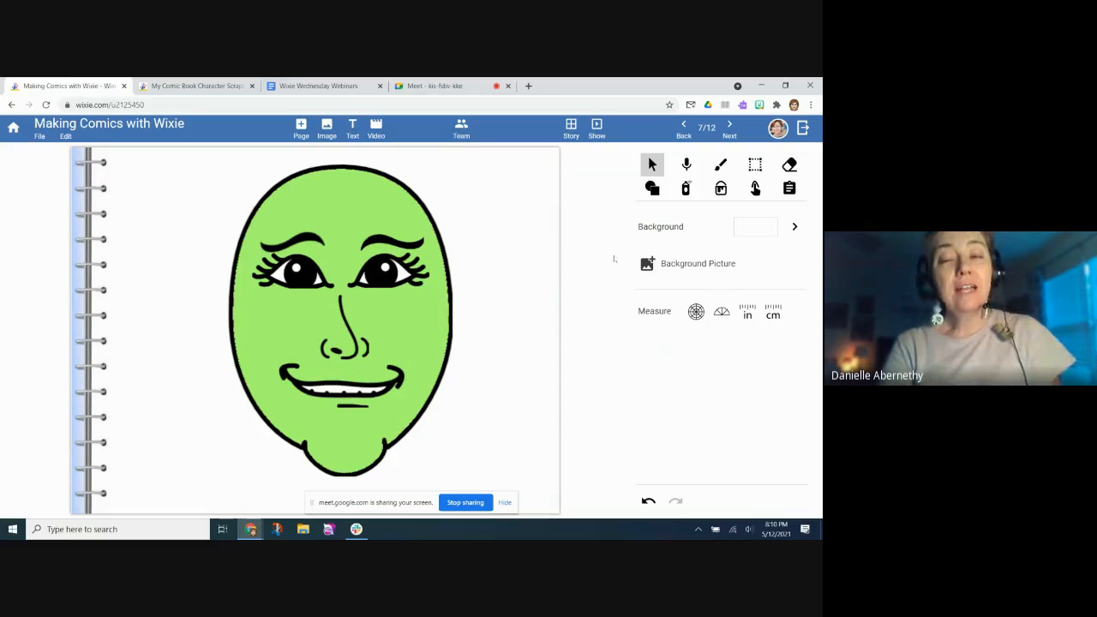
Step: Convert the whole face, enclosed by a rectangular selection, to a sticker and shrink it to about two thirds, left of the page's center
click(755, 161)
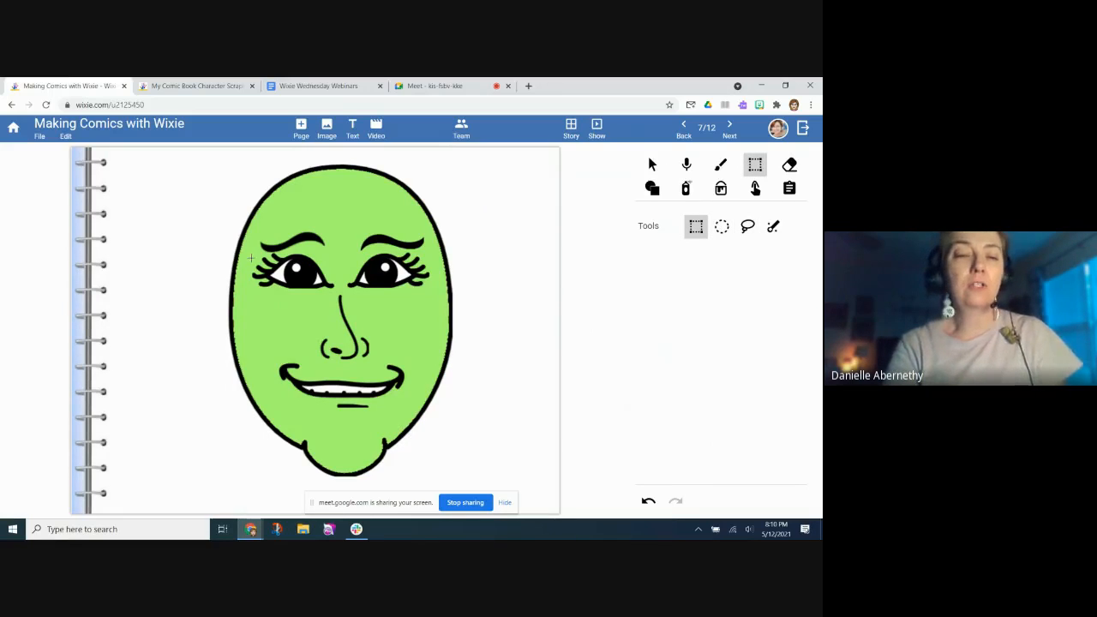
drag(188, 149, 326, 215)
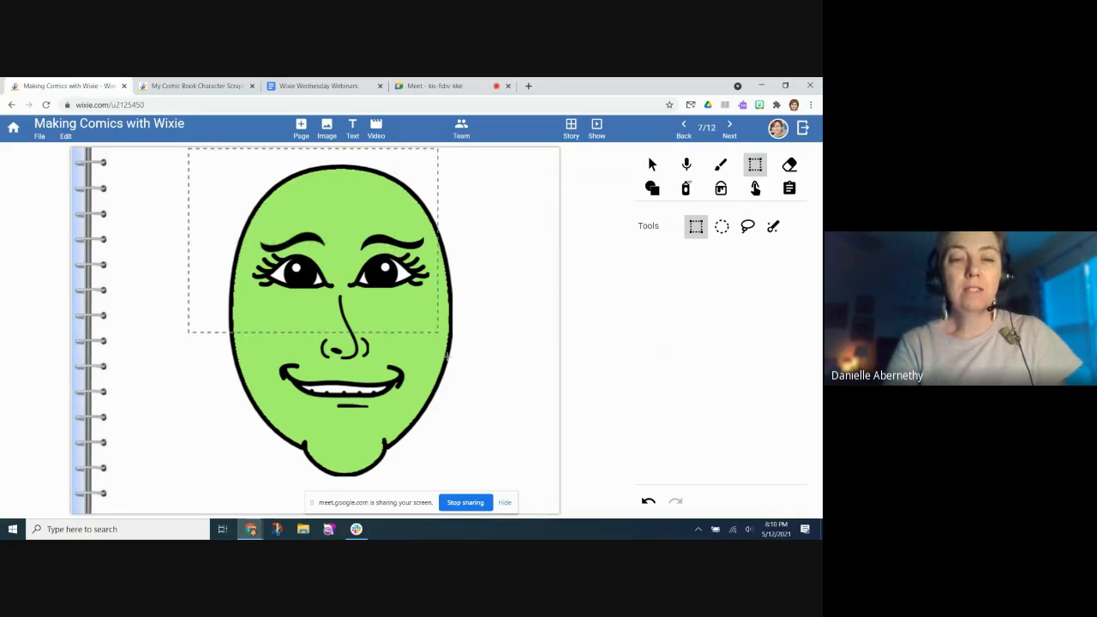
drag(447, 357, 460, 486)
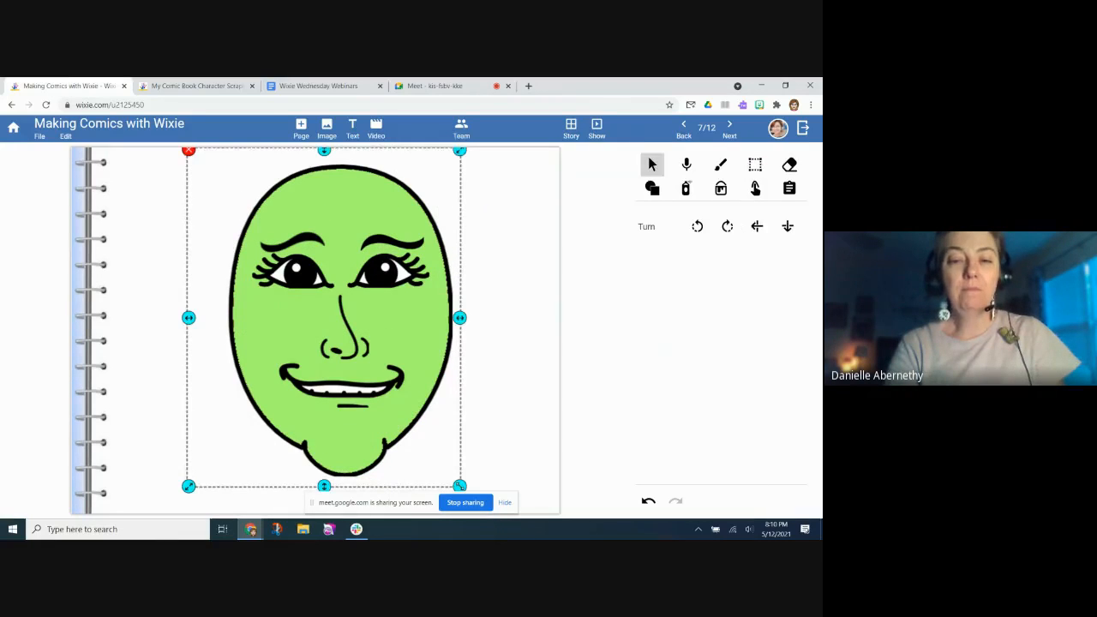
click(66, 135)
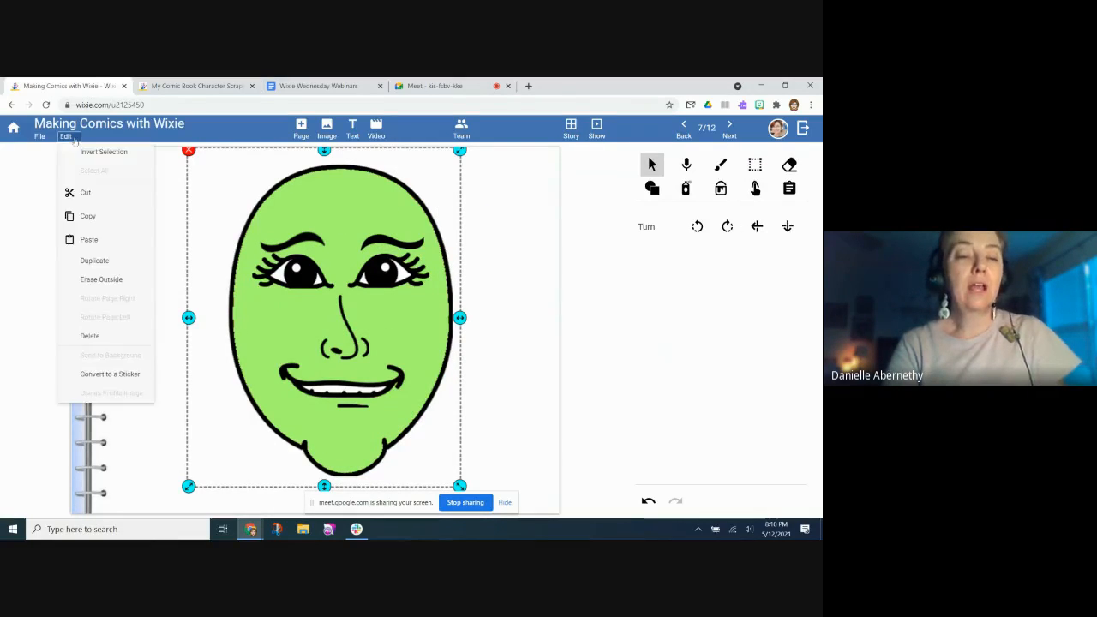
click(93, 373)
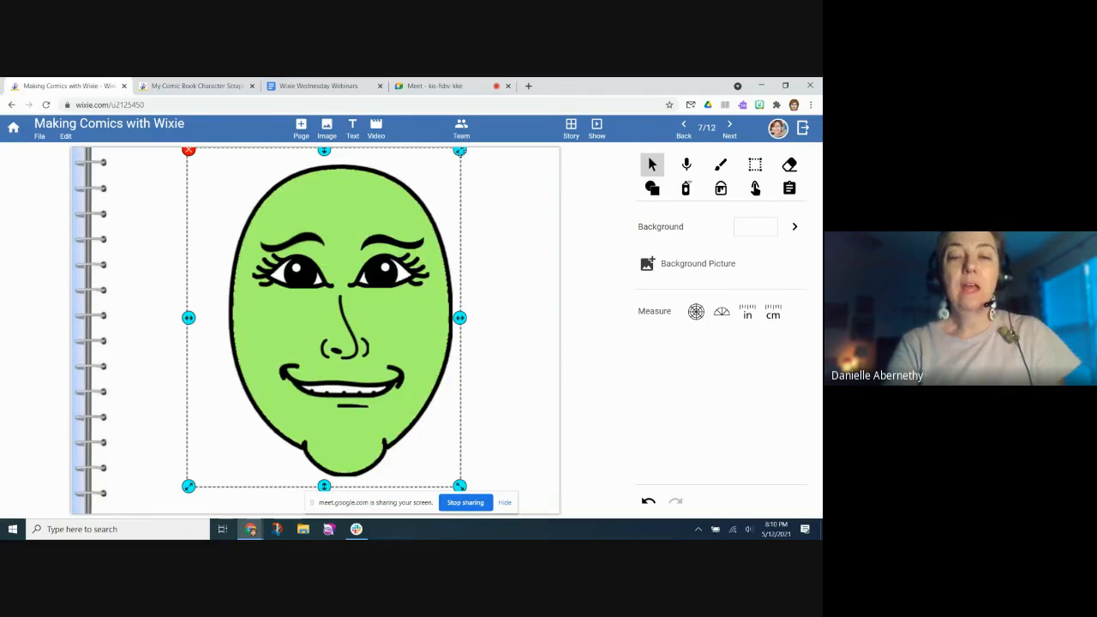
drag(460, 151, 361, 271)
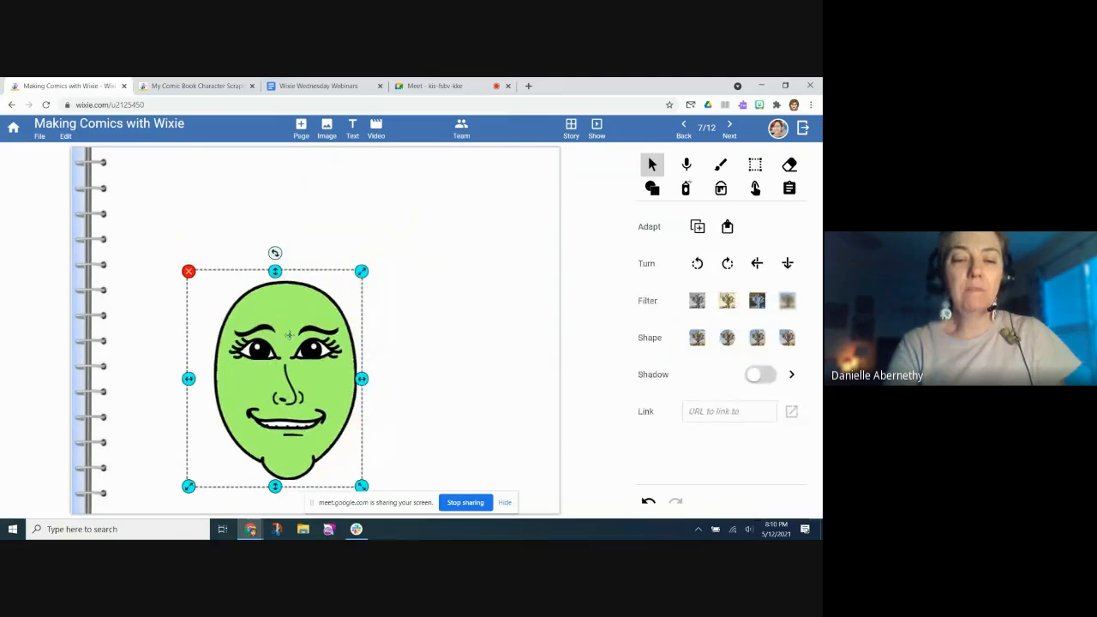
drag(289, 344, 296, 264)
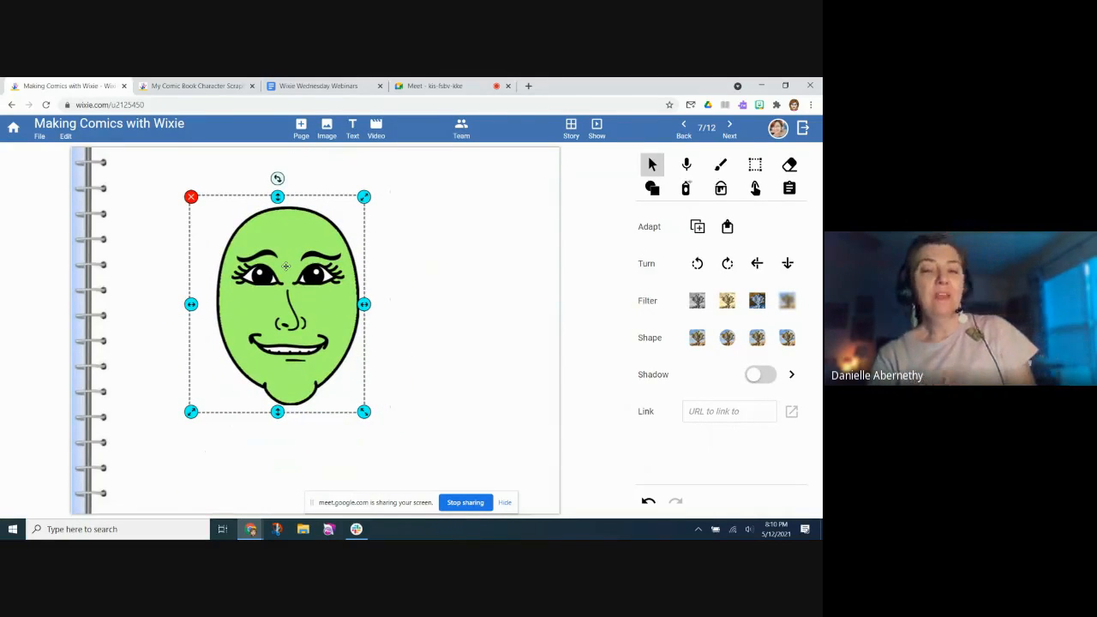
Step: Draw a tall filled ellipse in magenta #ff15ff to the right of the face, somewhat larger than the head
click(653, 191)
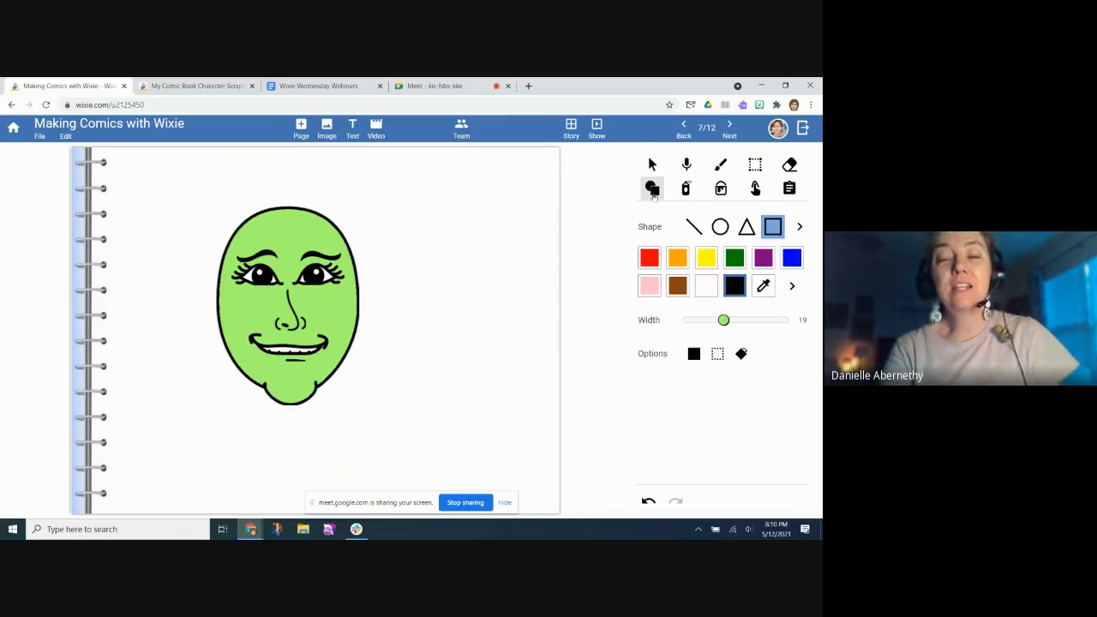
click(720, 226)
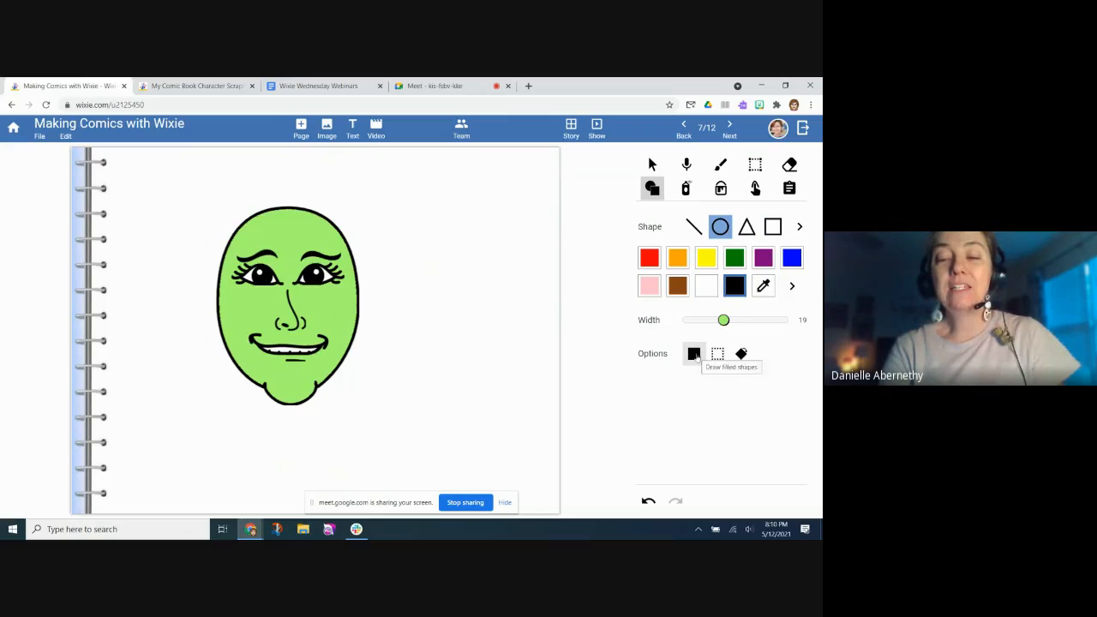
click(695, 356)
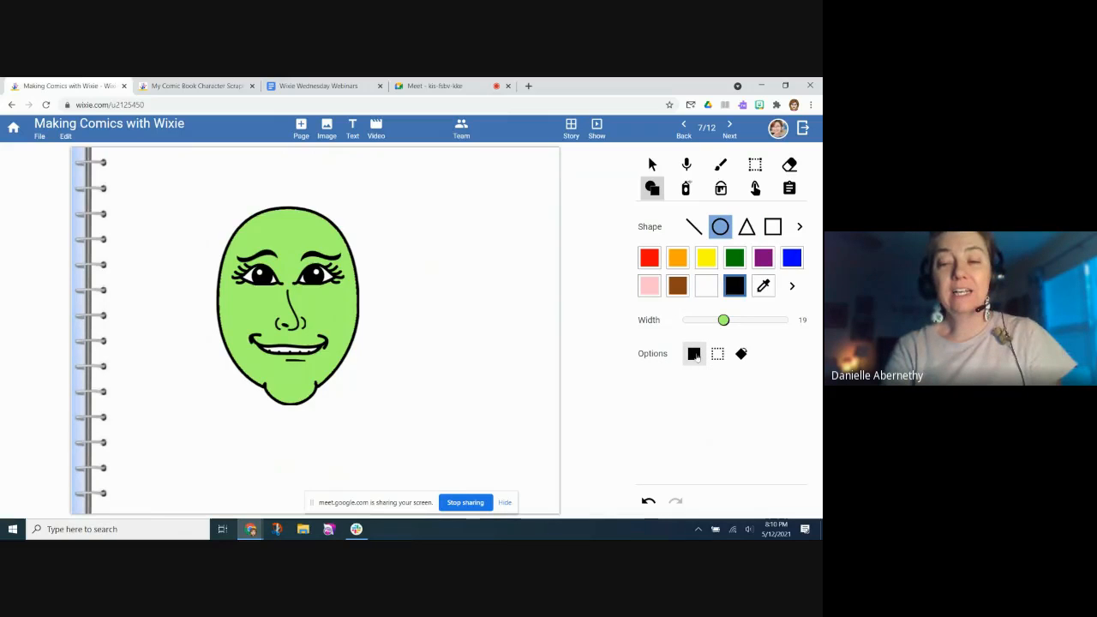
click(763, 258)
click(791, 287)
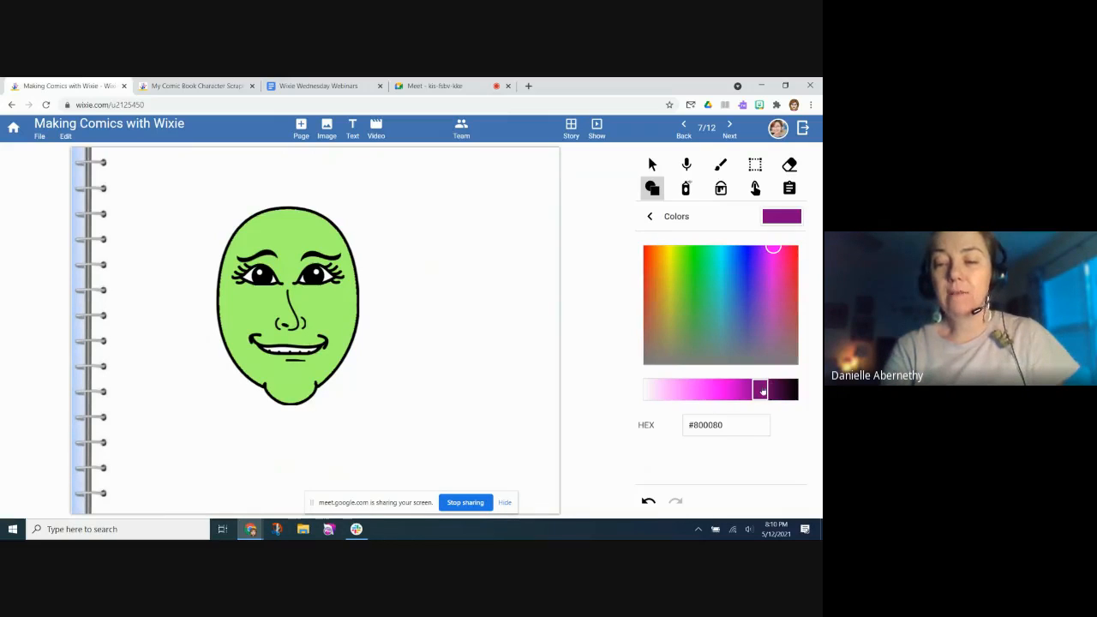
drag(765, 390, 714, 393)
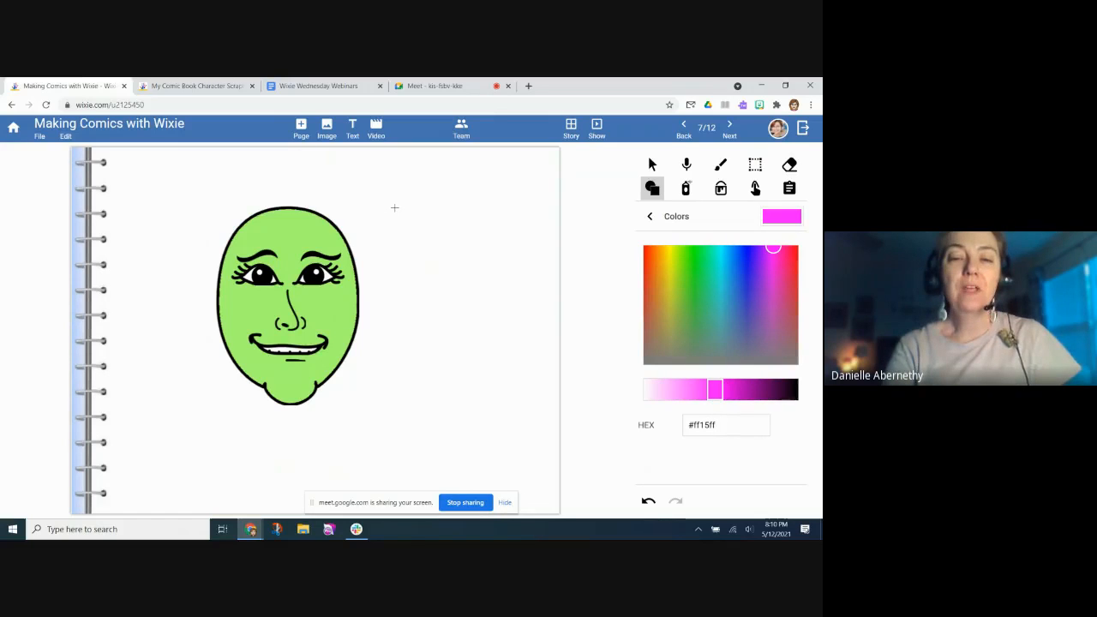
drag(381, 207, 537, 460)
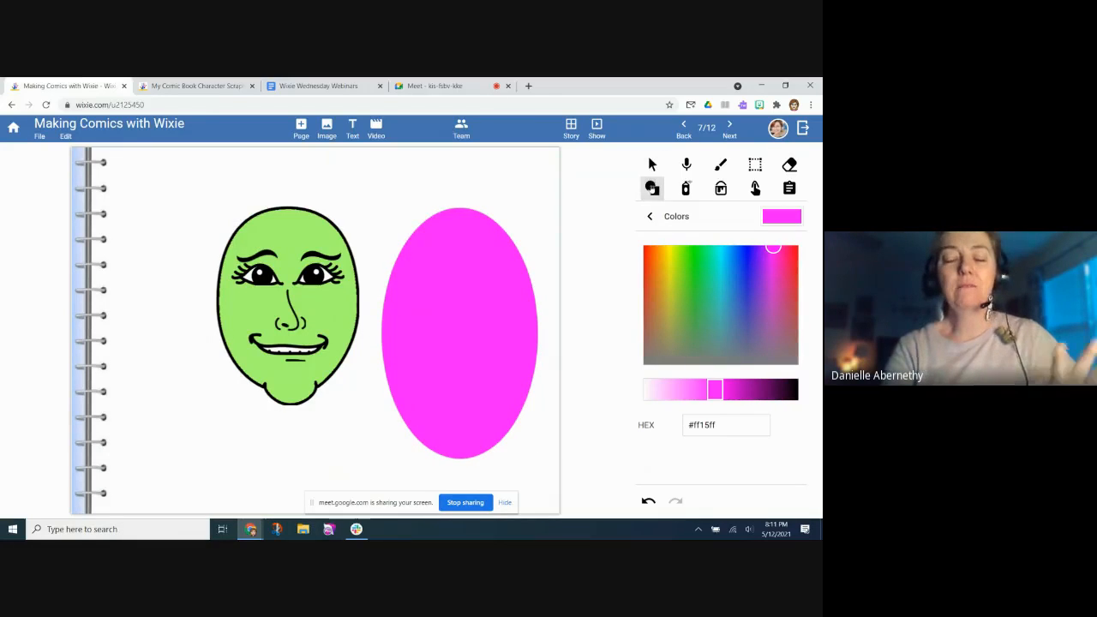
Step: Move the face farther left, away from the magenta ellipse, and erase the ellipse's bottom end with the size 50 eraser
click(651, 166)
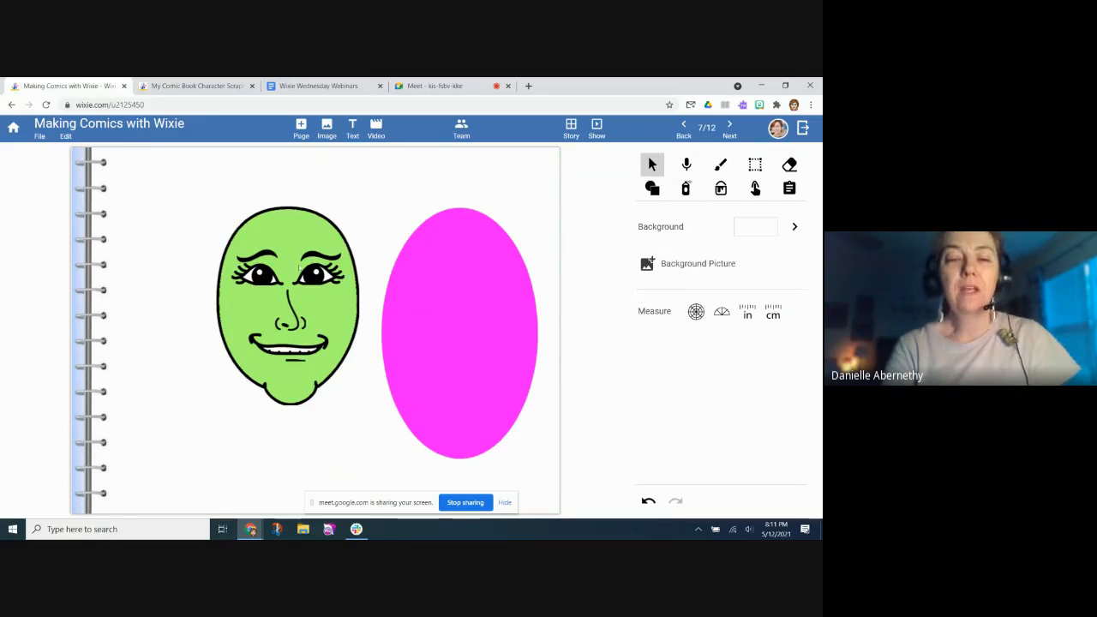
drag(310, 275, 225, 274)
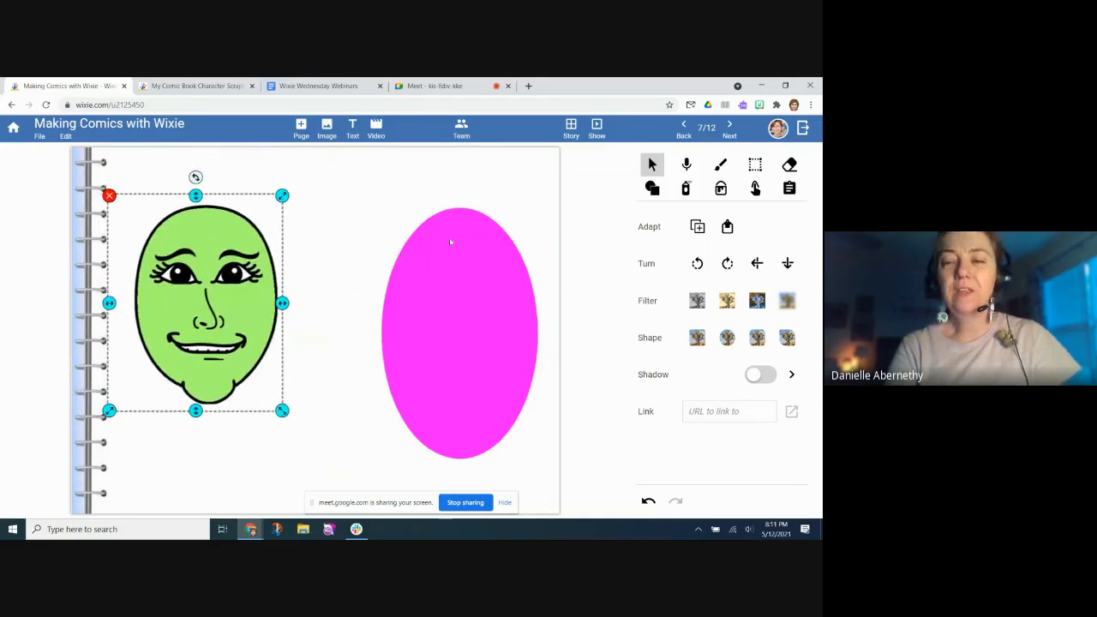
click(789, 165)
mouse_move(413, 435)
mouse_down()
mouse_move(461, 448)
mouse_move(478, 435)
mouse_move(479, 457)
mouse_move(496, 432)
mouse_move(517, 429)
mouse_move(402, 432)
mouse_move(537, 437)
mouse_up()
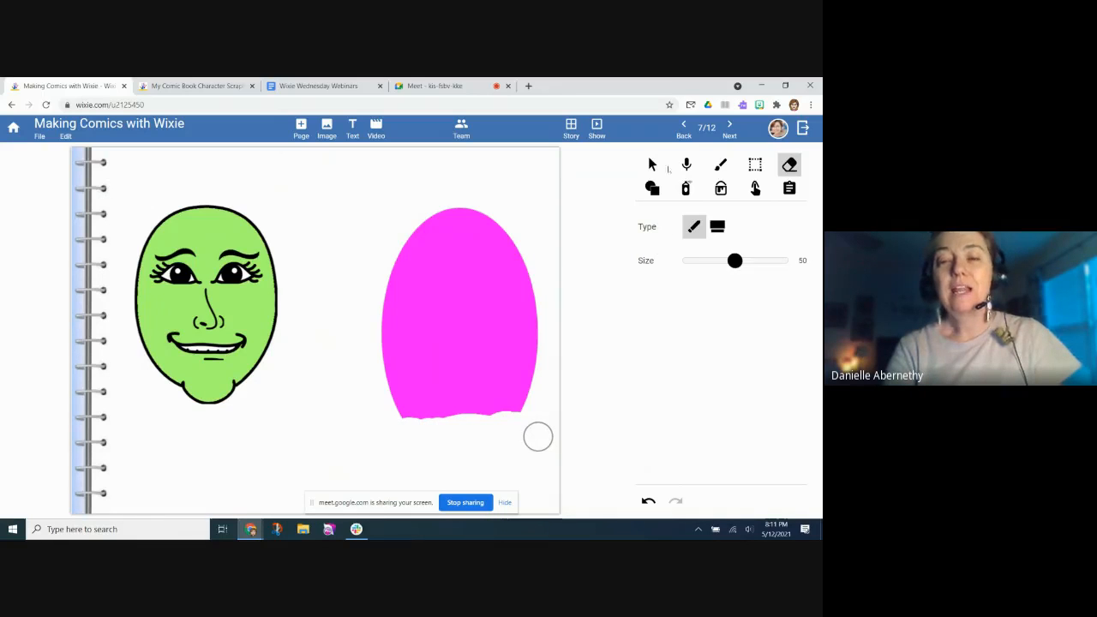
Step: Center the face sticker over the magenta hair shape and flatten it onto the page
click(652, 164)
mouse_move(255, 300)
mouse_down()
mouse_move(482, 302)
mouse_move(510, 312)
mouse_move(464, 314)
mouse_up()
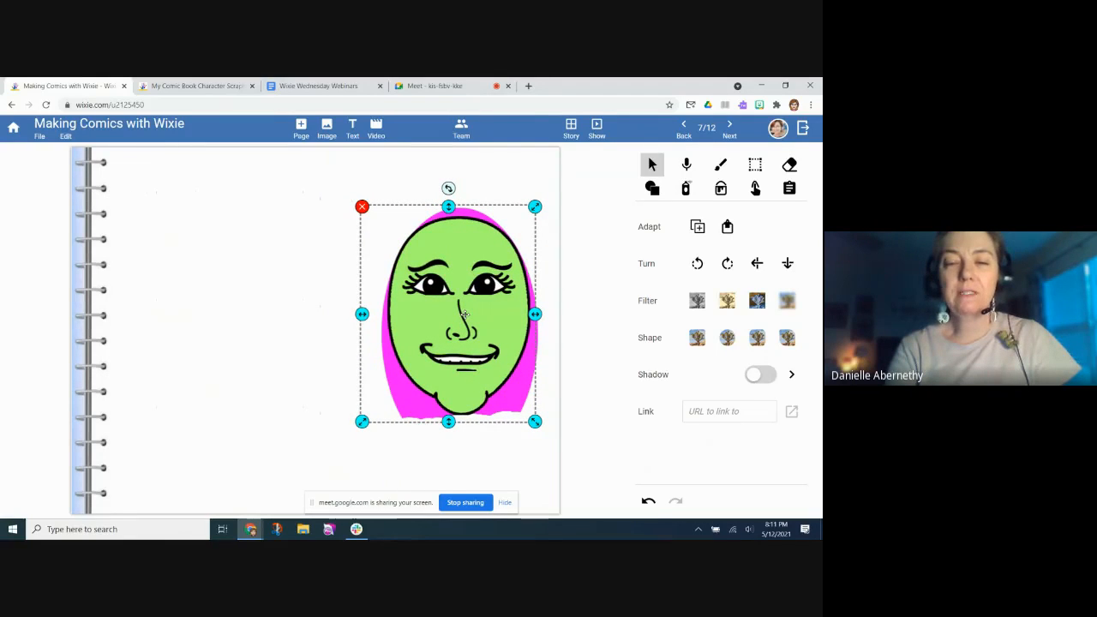
drag(464, 314, 464, 317)
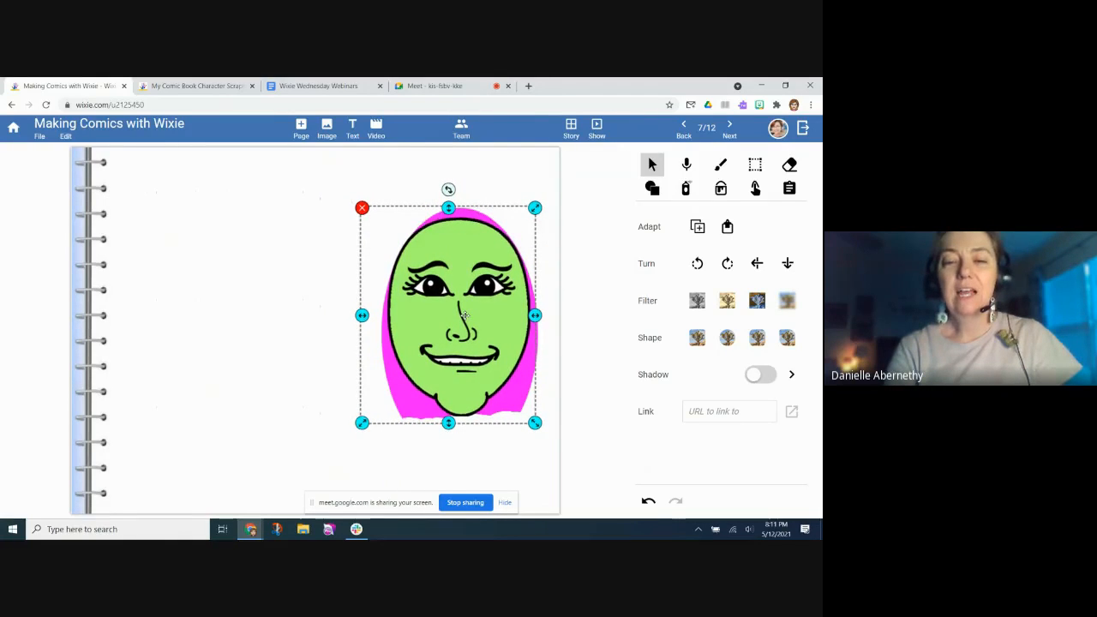
click(725, 230)
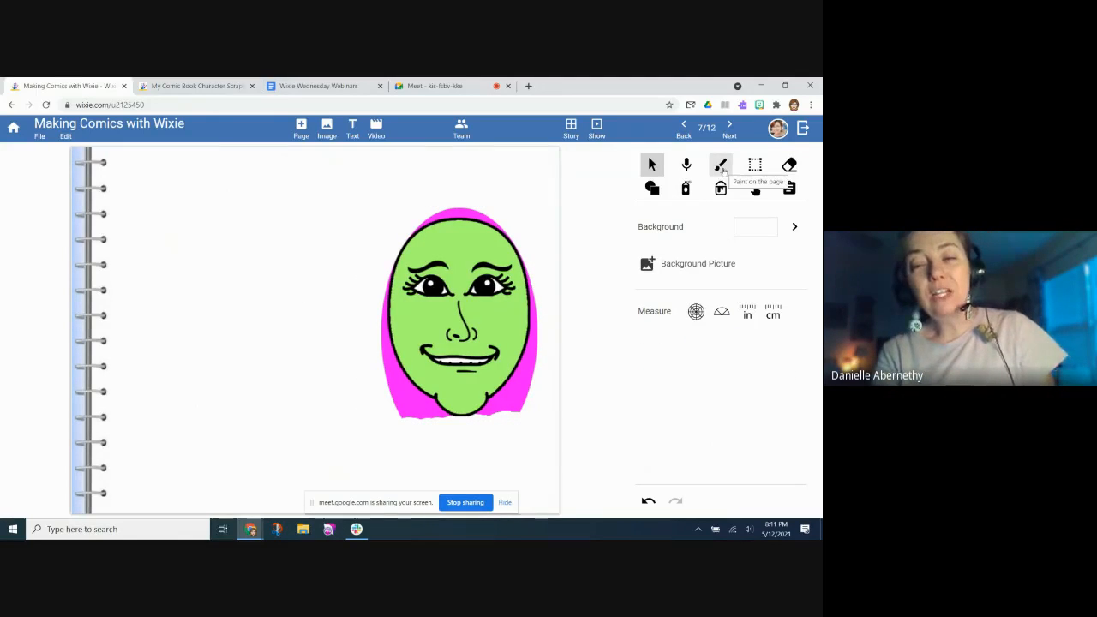
Step: Paint a bangs line across the forehead and a filled lock at its left side with a size 9 brush in darker magenta #d800d8
click(652, 189)
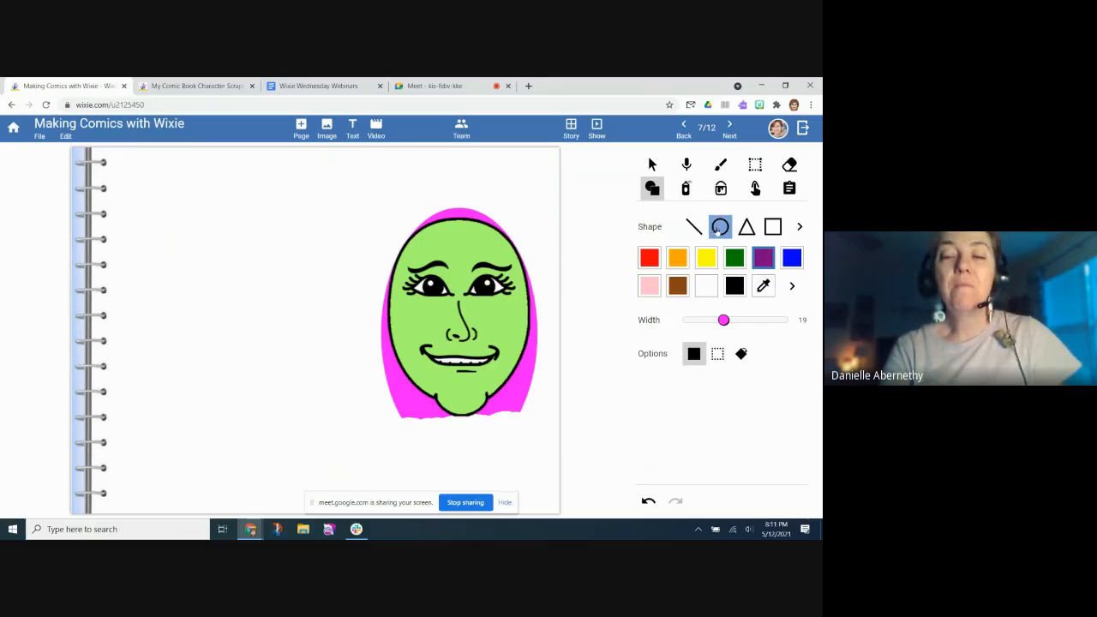
click(716, 168)
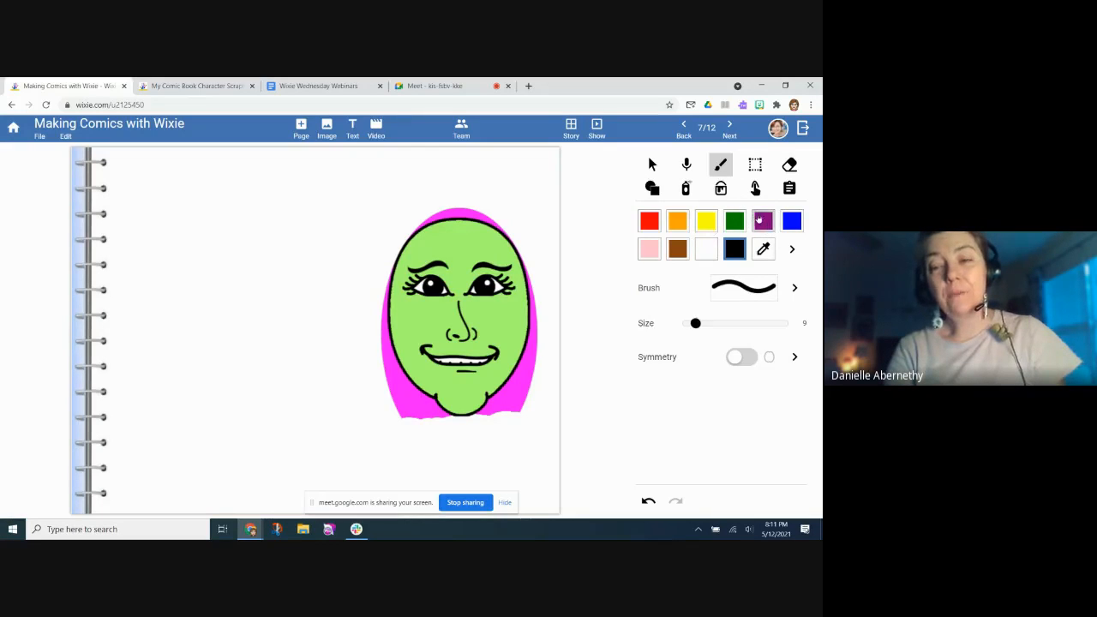
click(764, 222)
click(763, 249)
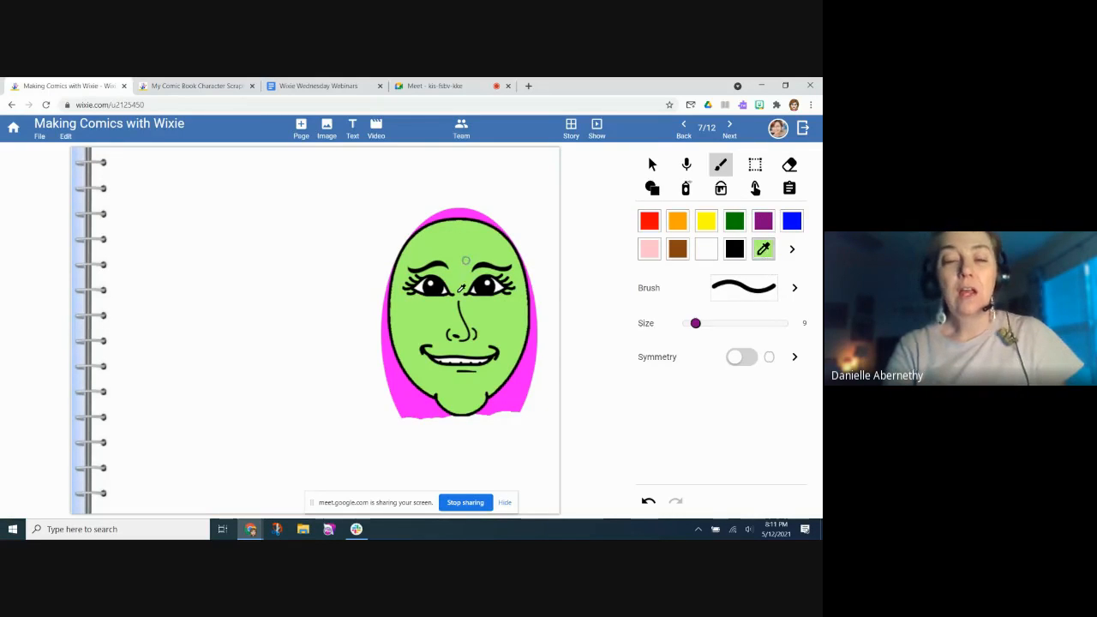
click(792, 249)
drag(714, 390, 734, 397)
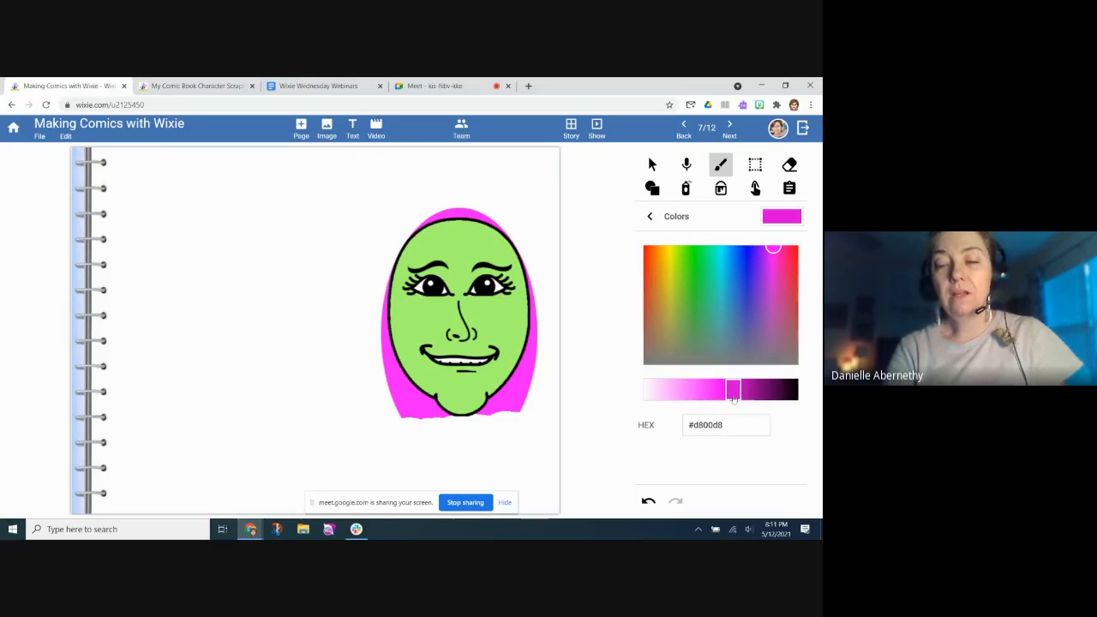
drag(431, 228, 519, 257)
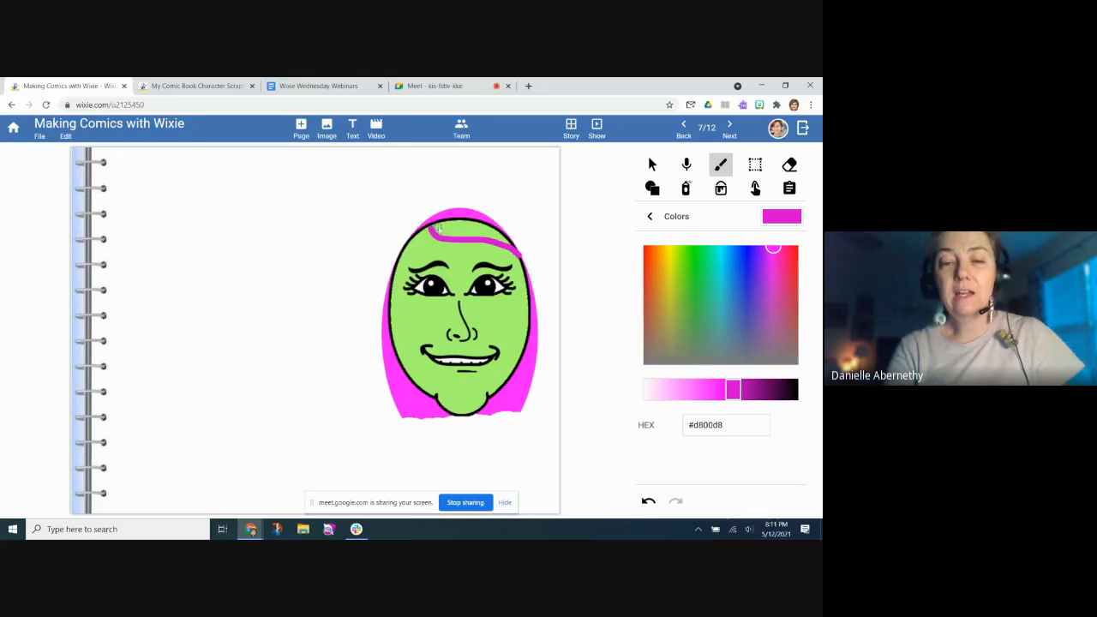
drag(431, 229, 430, 232)
drag(419, 254, 400, 259)
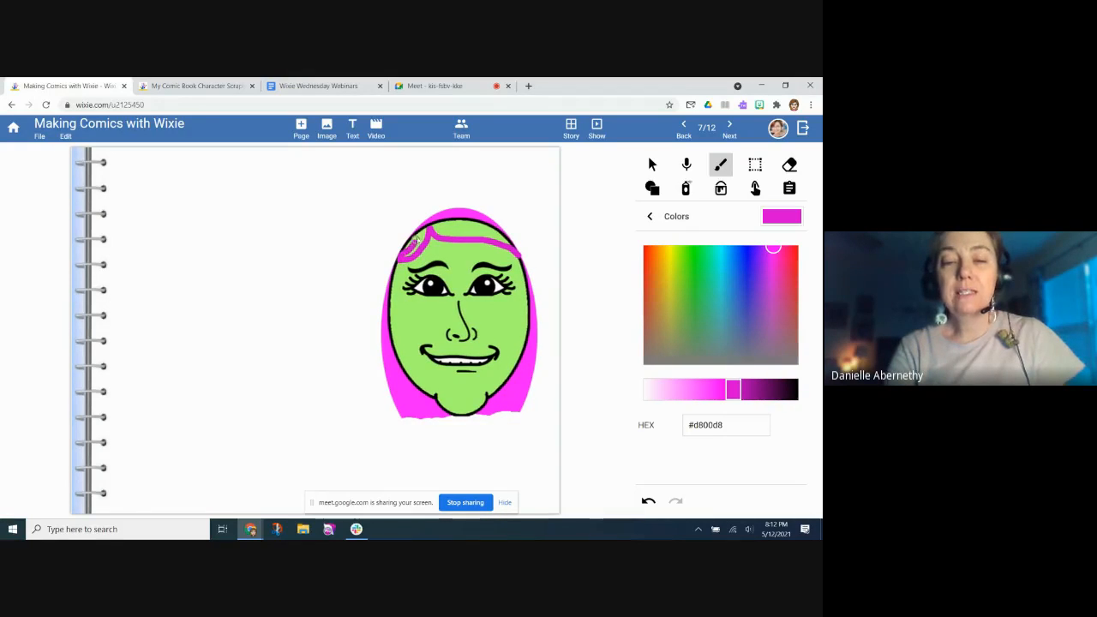
mouse_move(431, 226)
mouse_down()
mouse_move(401, 266)
mouse_move(435, 233)
mouse_up()
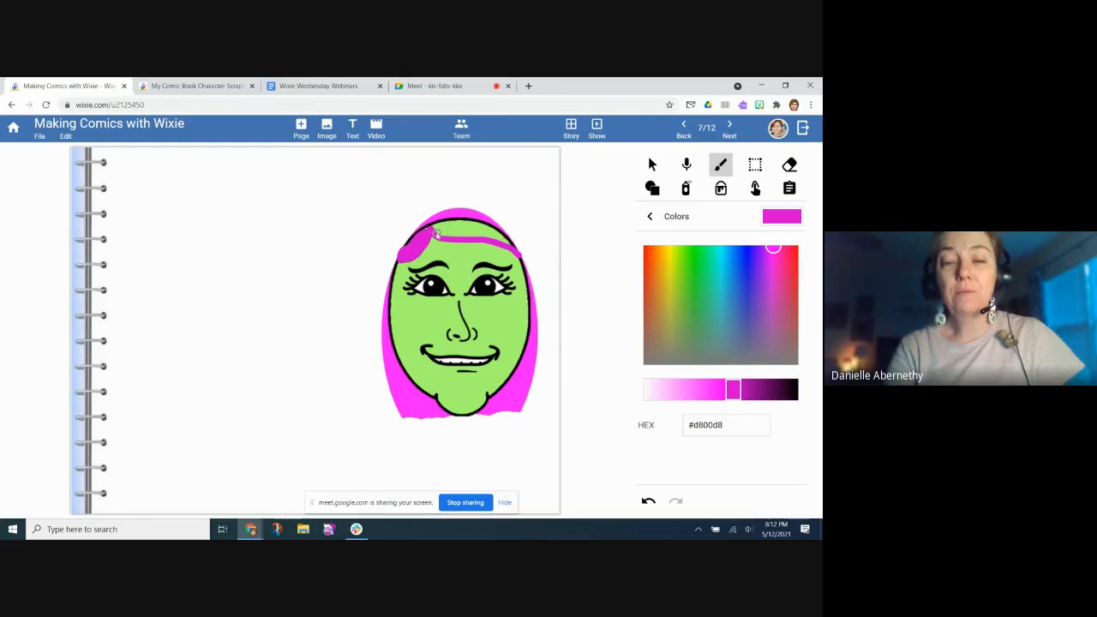
Step: Fill the forehead area above the bangs line with hair in brighter magenta #ff25ff
click(711, 385)
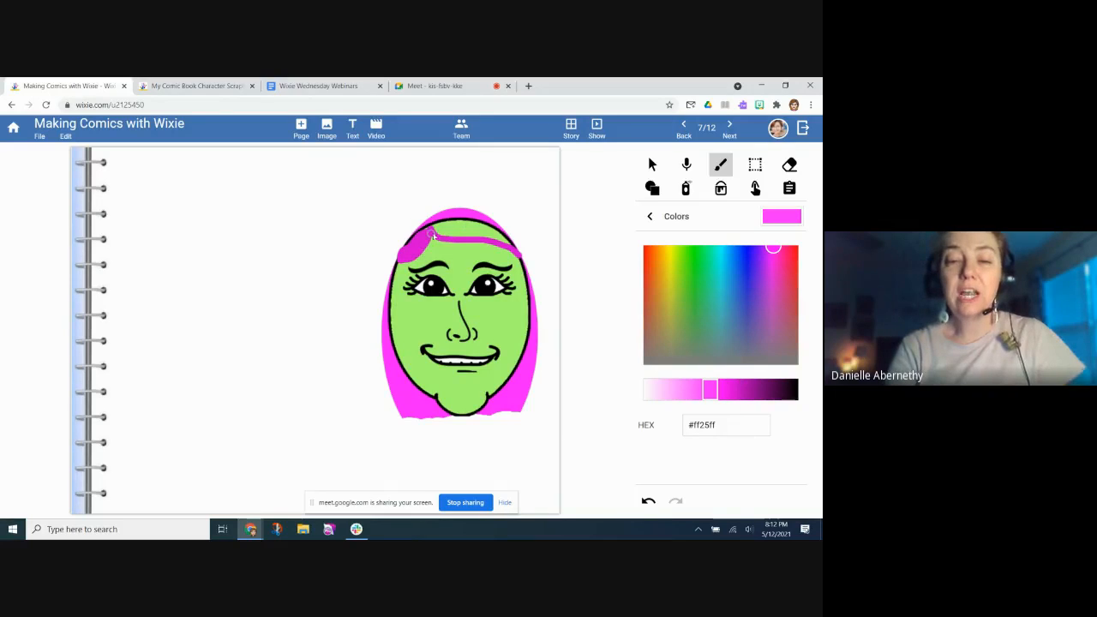
mouse_move(439, 230)
mouse_down()
mouse_move(467, 234)
mouse_move(470, 225)
mouse_move(438, 224)
mouse_move(489, 237)
mouse_move(476, 228)
mouse_up()
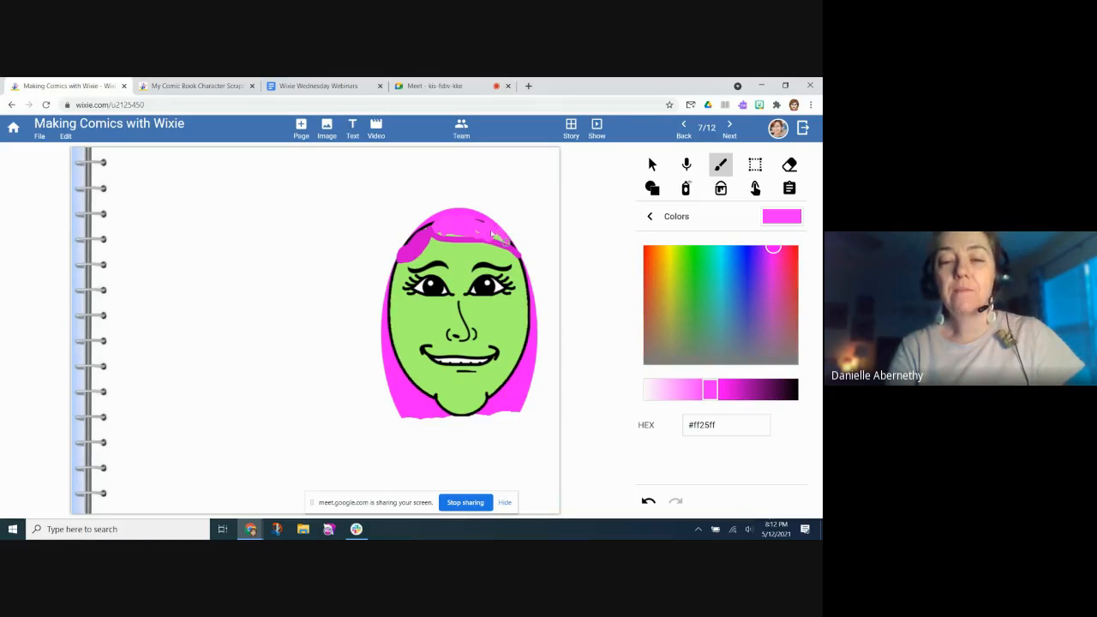
mouse_move(493, 233)
mouse_down()
mouse_move(513, 254)
mouse_move(474, 240)
mouse_up()
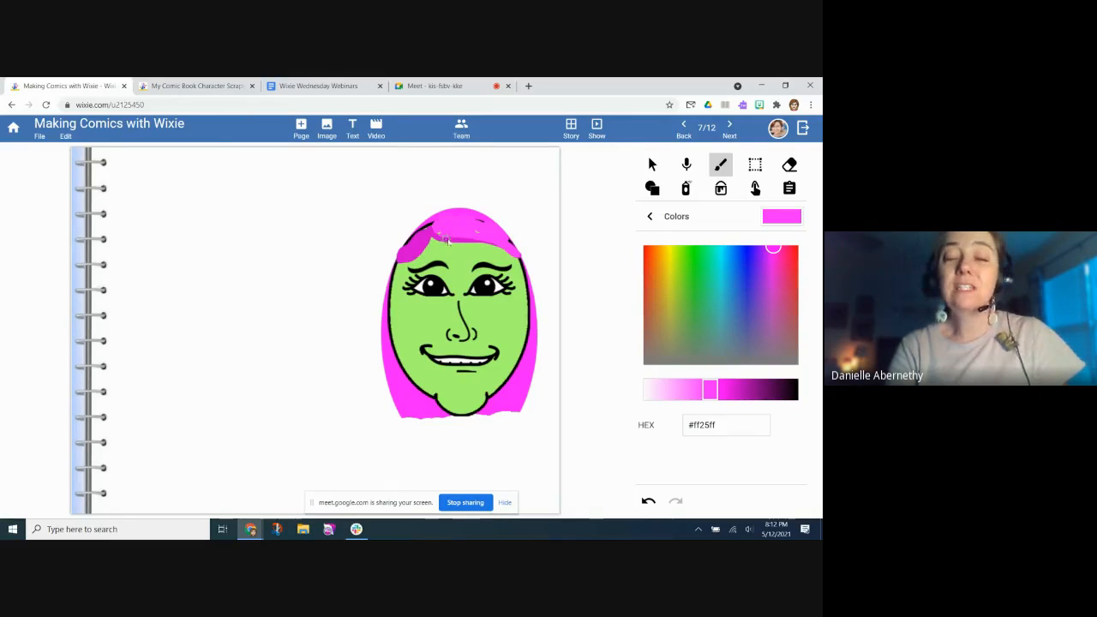
Step: Paint hair down both sides of the face over its black outline, and trim the lower hair edge straight with the size 50 eraser
mouse_move(440, 237)
mouse_down()
mouse_move(398, 253)
mouse_move(418, 249)
mouse_move(394, 257)
mouse_move(397, 431)
mouse_up()
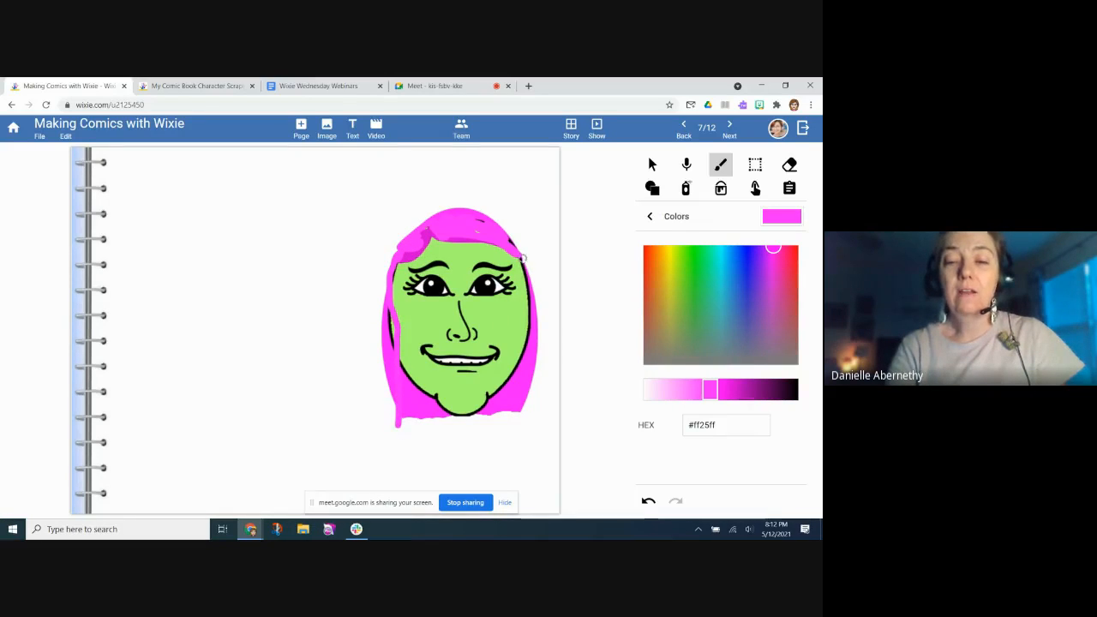
mouse_move(503, 239)
mouse_down()
mouse_move(523, 276)
mouse_move(528, 344)
mouse_move(514, 421)
mouse_up()
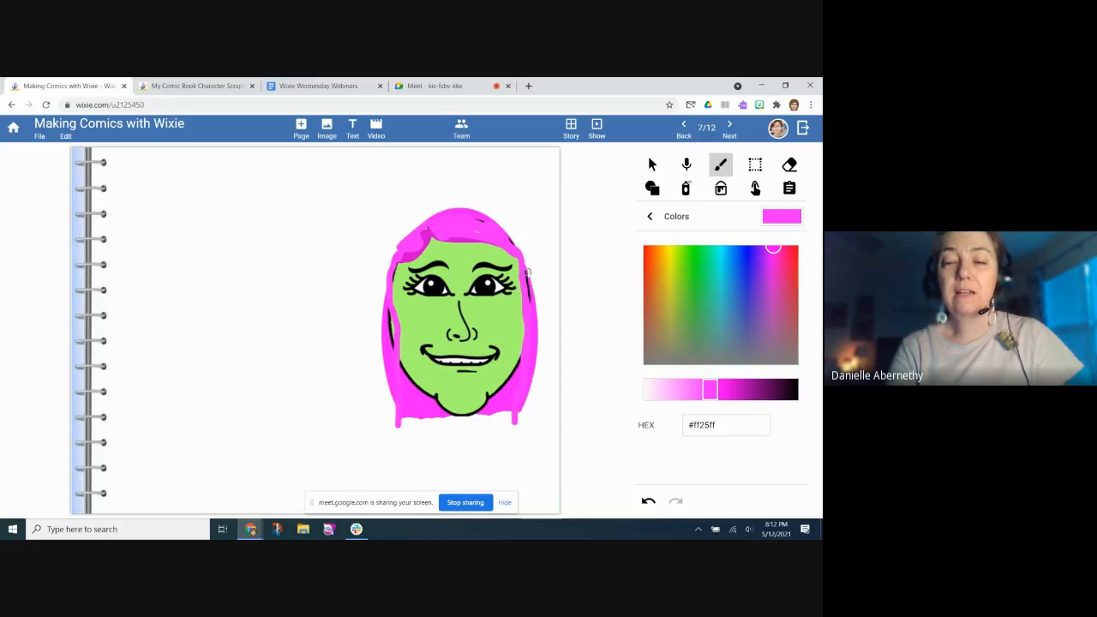
drag(511, 243, 521, 255)
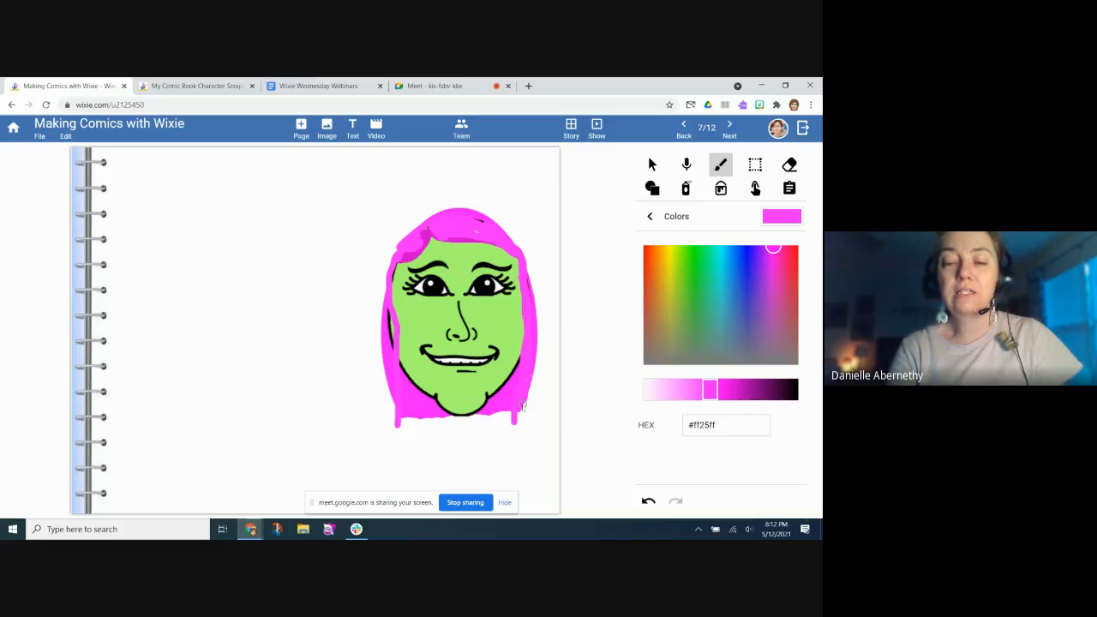
drag(523, 408, 464, 419)
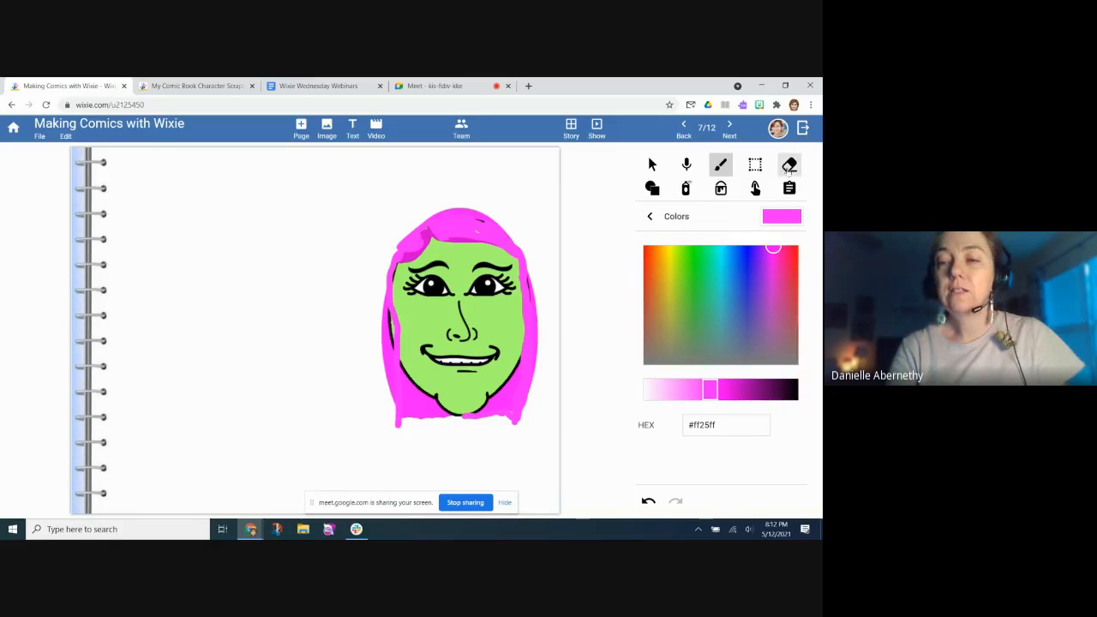
click(789, 165)
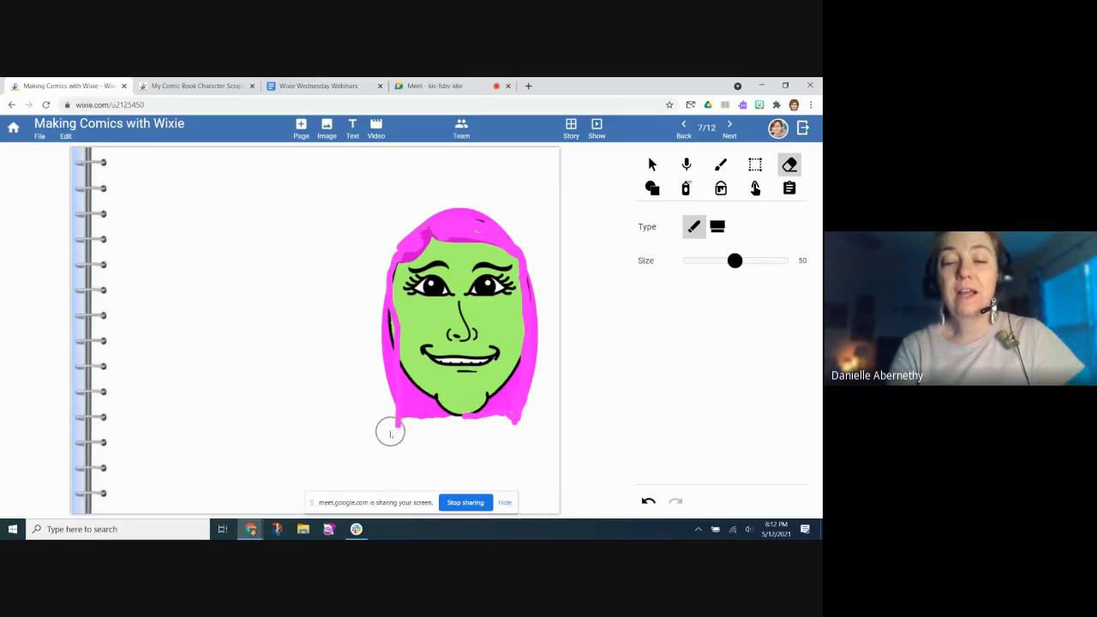
drag(390, 432, 532, 428)
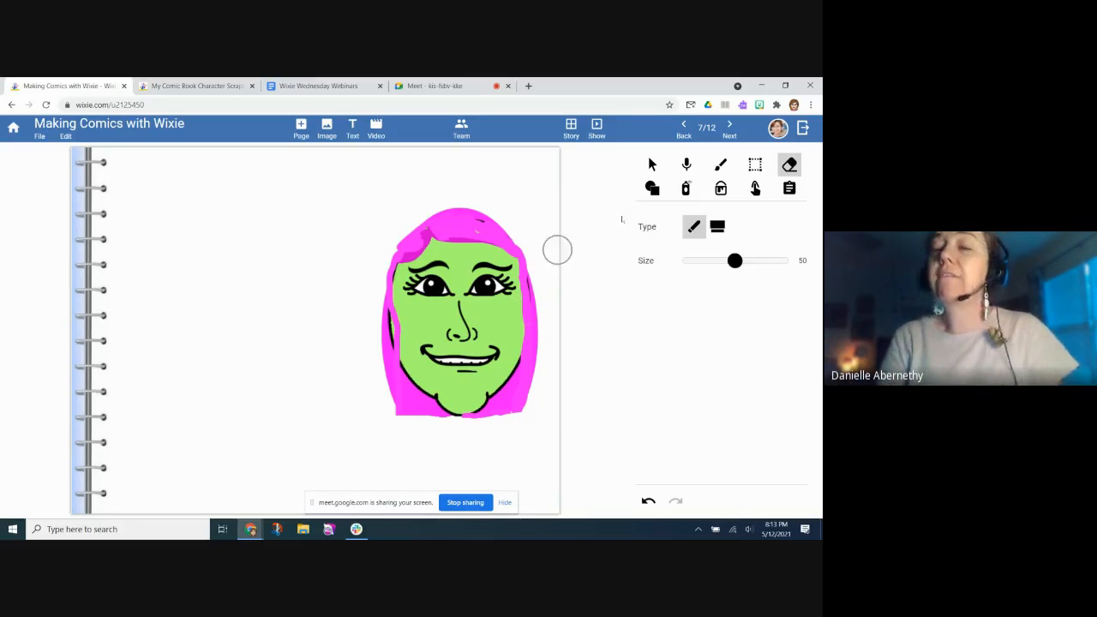
Step: Select the whole painted head with a rectangular selection and convert it to a sticker
click(755, 164)
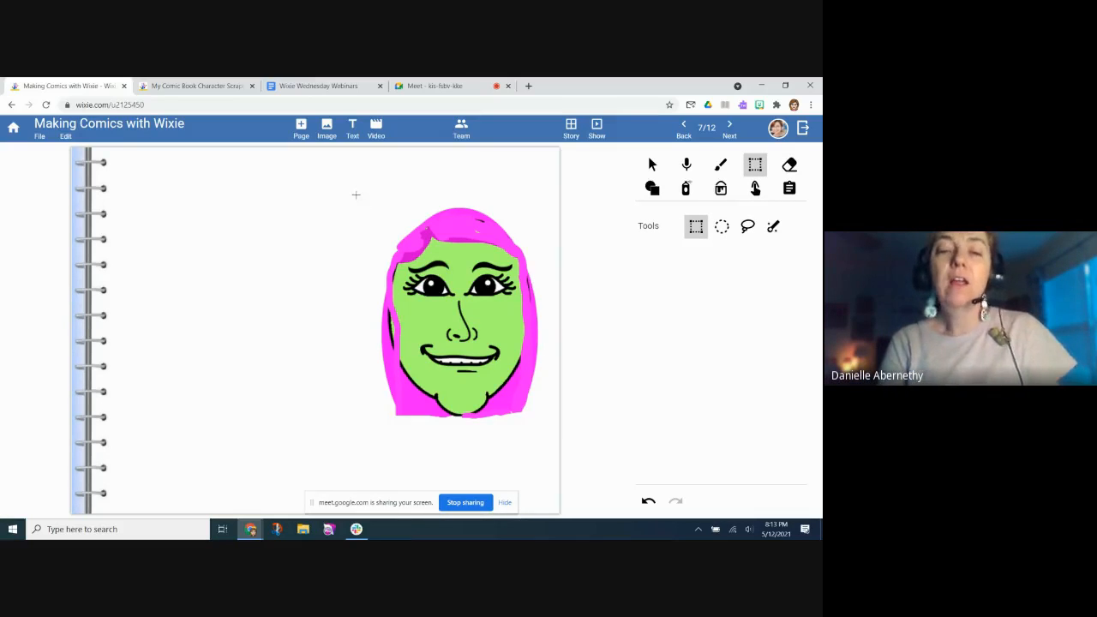
drag(356, 195, 547, 444)
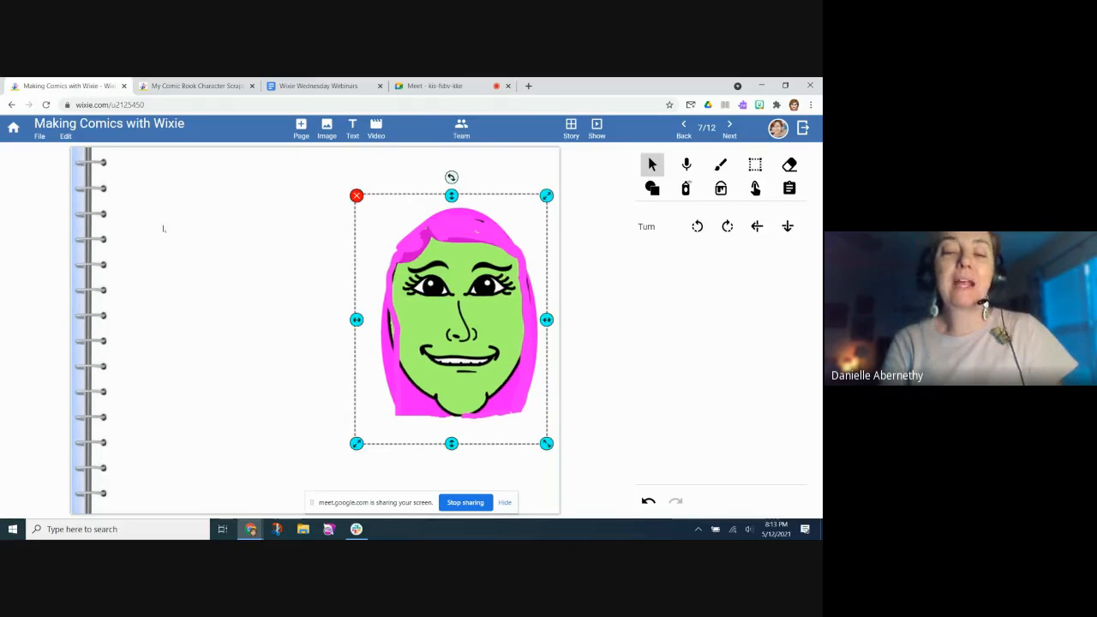
click(66, 135)
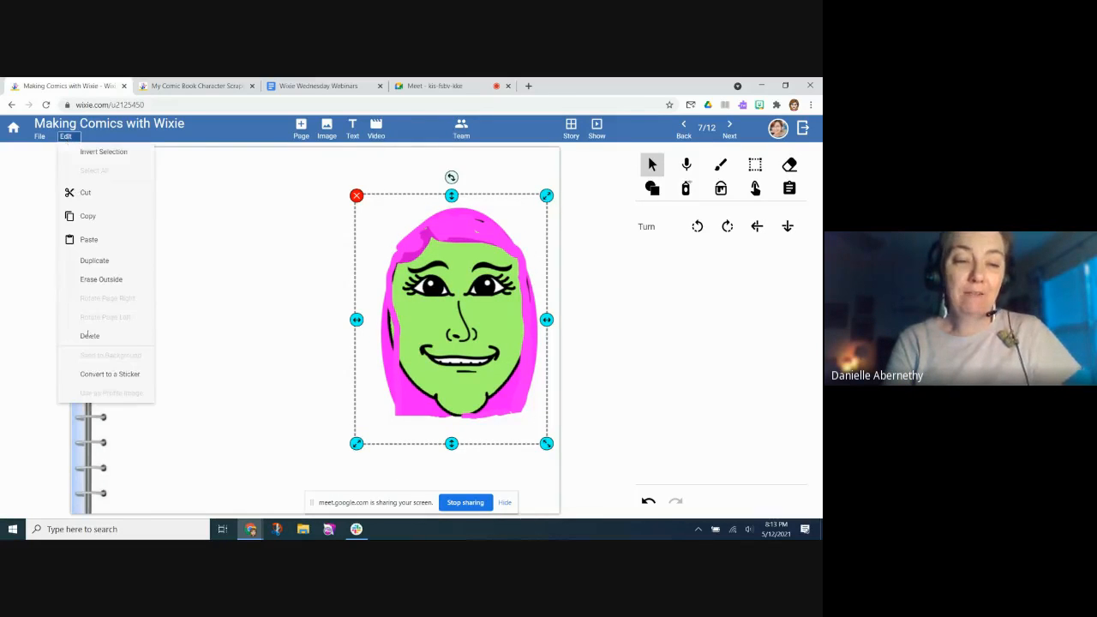
click(88, 378)
Step: Move the head sticker to the page's upper left, shrink it to about half size, and place a duplicate on the page's right half
drag(479, 343, 259, 303)
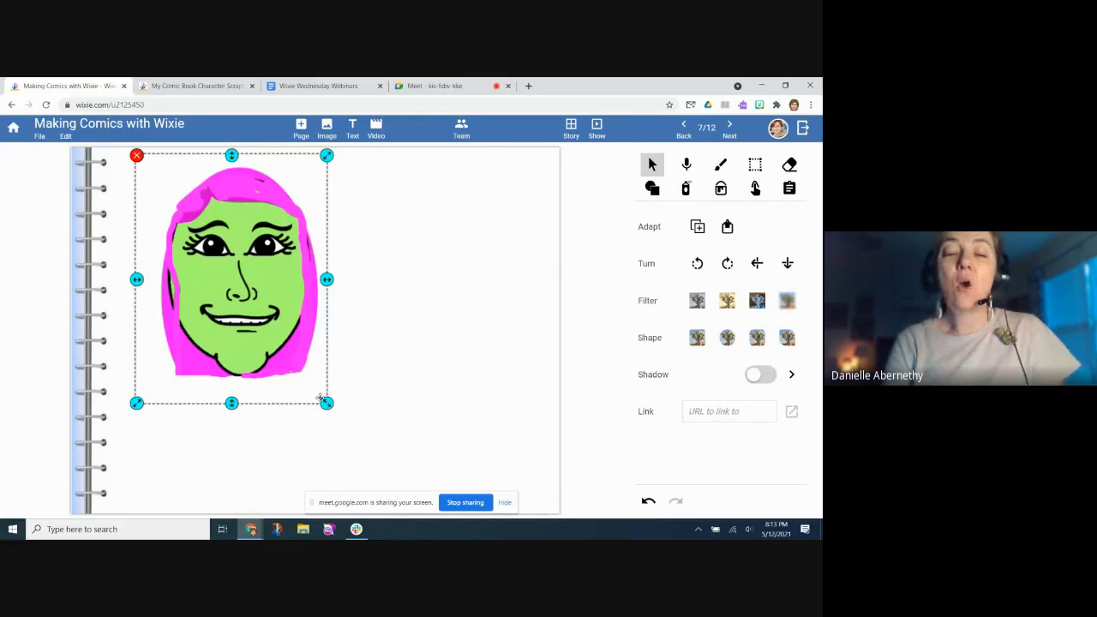
drag(326, 403, 237, 284)
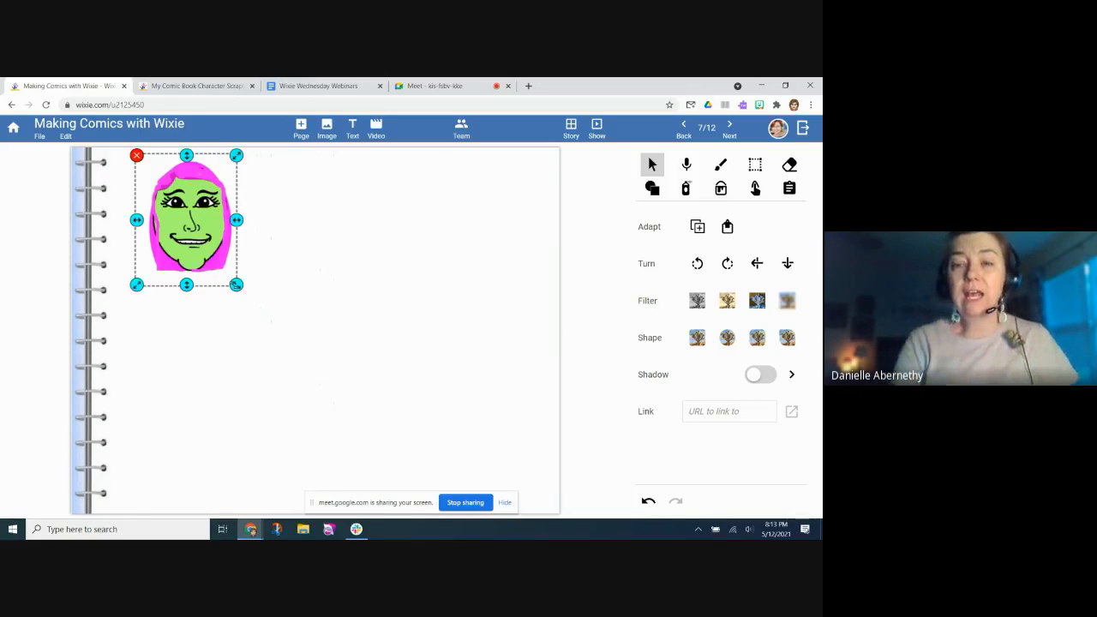
click(698, 226)
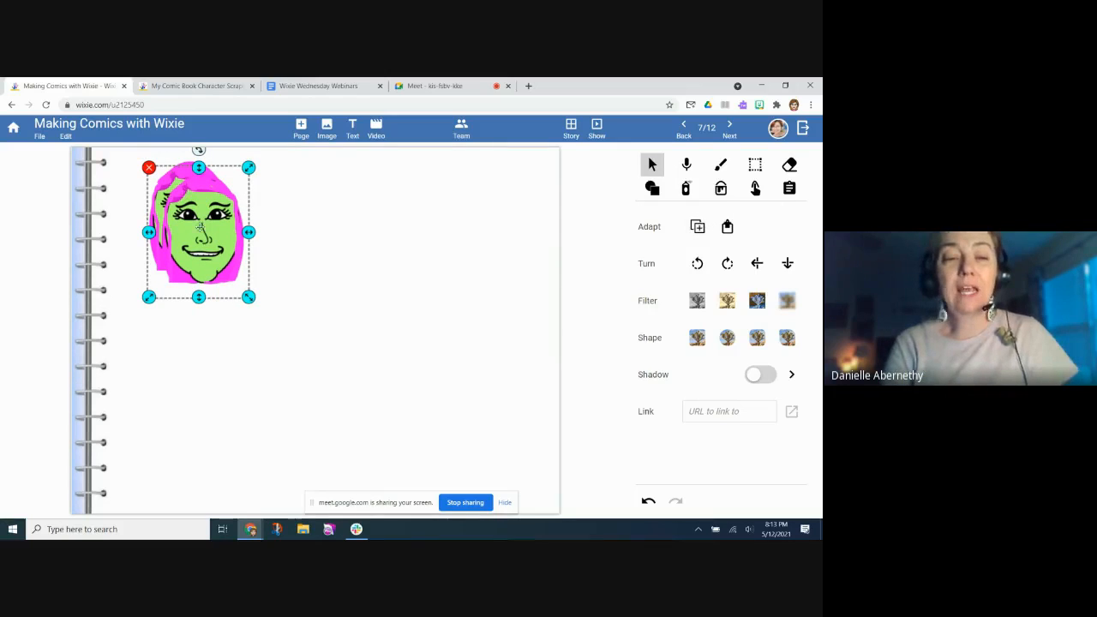
drag(200, 226, 414, 233)
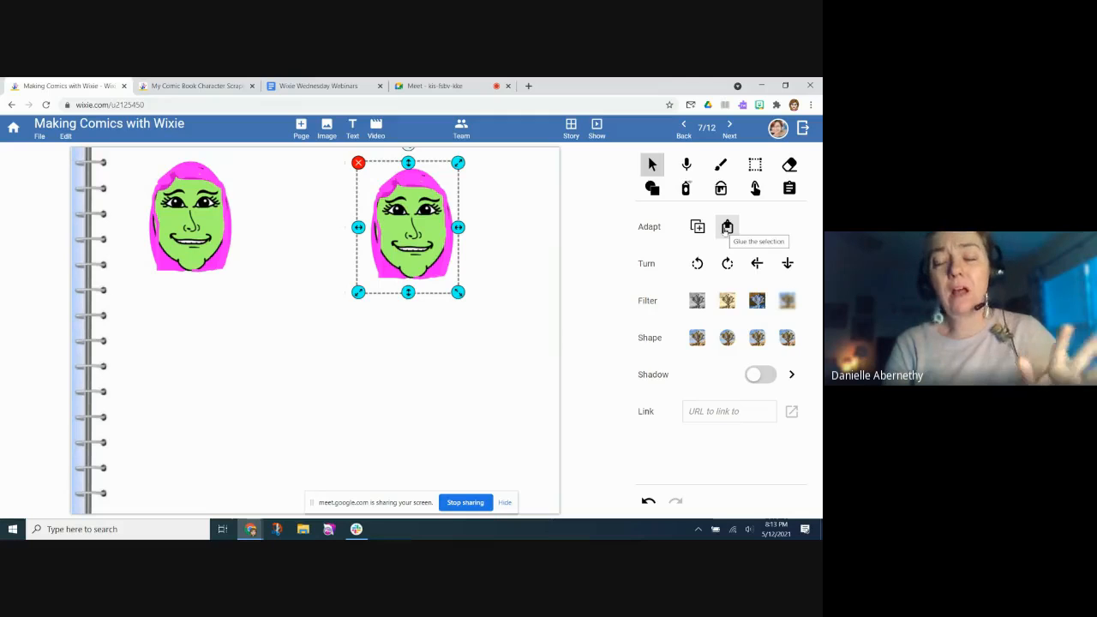
Step: Paint a purple stick-figure body with two legs and two raised arms below the right-hand head, using the size 9 brush
click(721, 166)
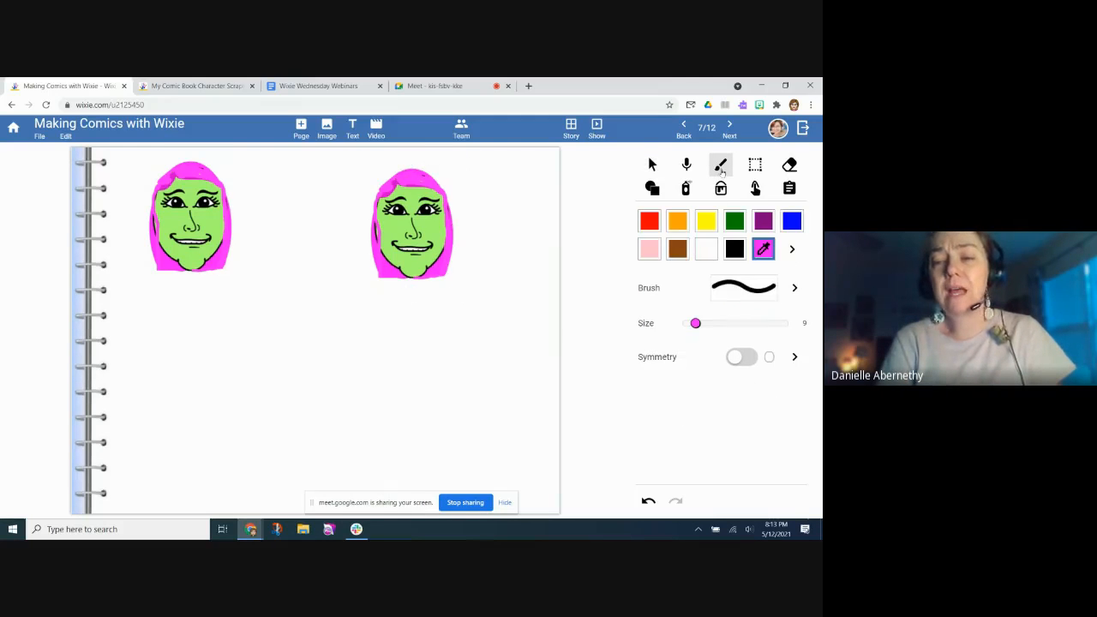
click(764, 222)
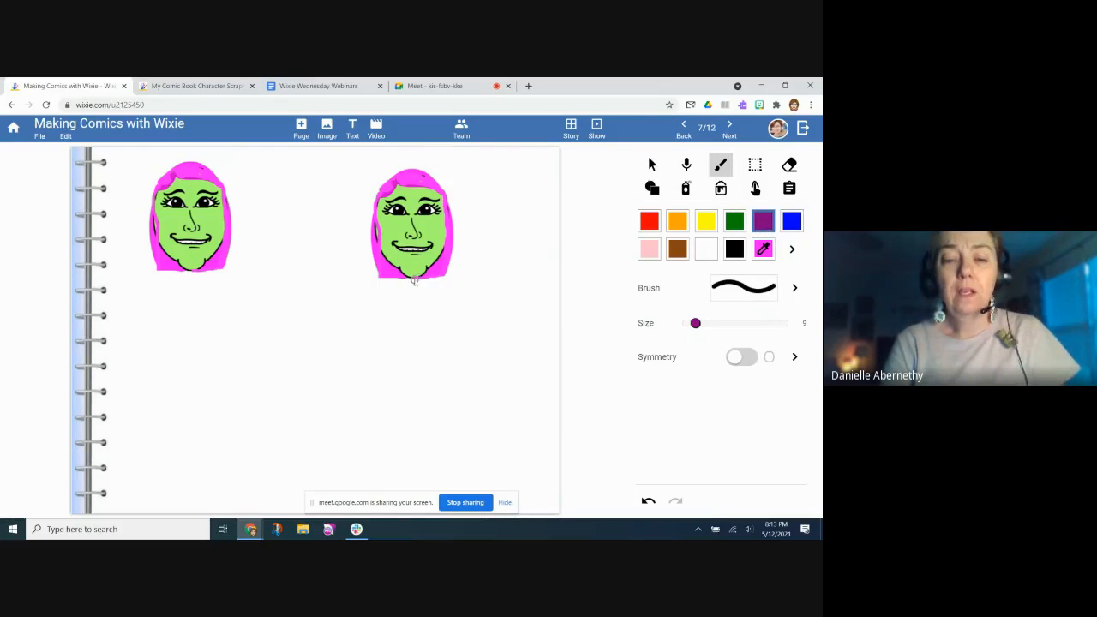
mouse_move(414, 277)
mouse_down()
mouse_move(410, 374)
mouse_move(354, 449)
mouse_up()
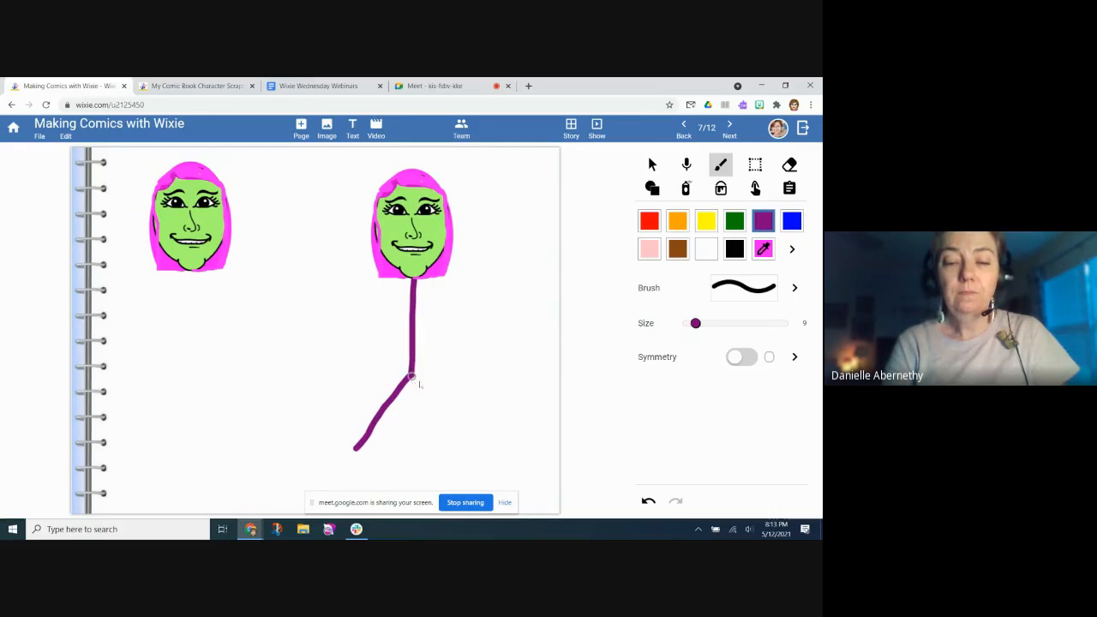
drag(413, 377, 454, 432)
mouse_move(370, 296)
mouse_down()
mouse_move(411, 333)
mouse_move(464, 270)
mouse_up()
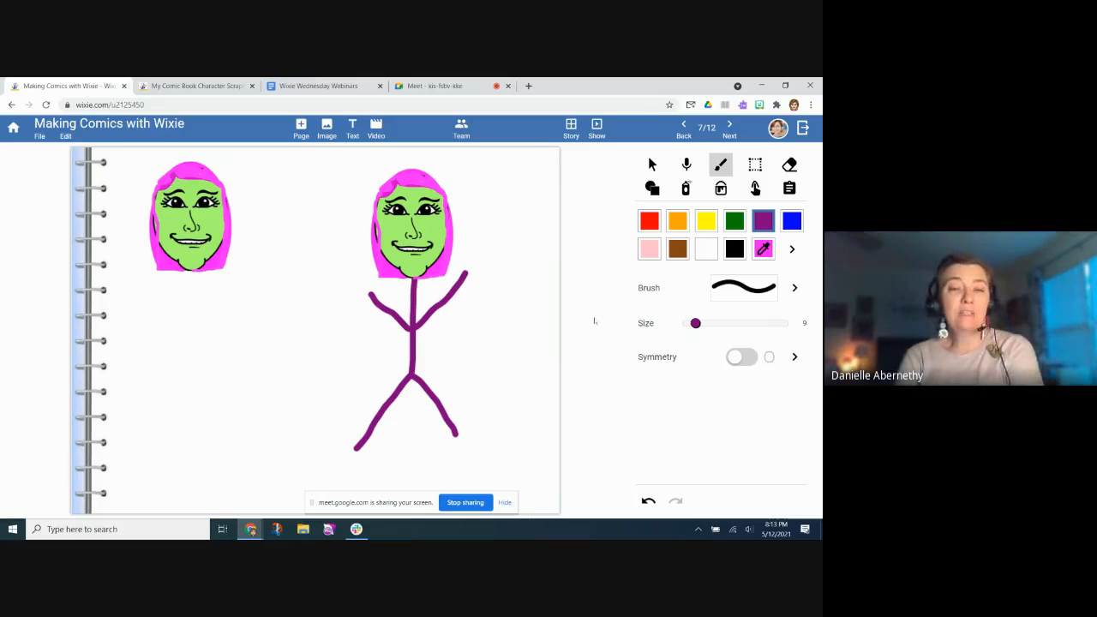
Step: Search the image library for "clothing"
click(326, 128)
click(477, 176)
key(BackSpace)
key(BackSpace)
key(BackSpace)
key(BackSpace)
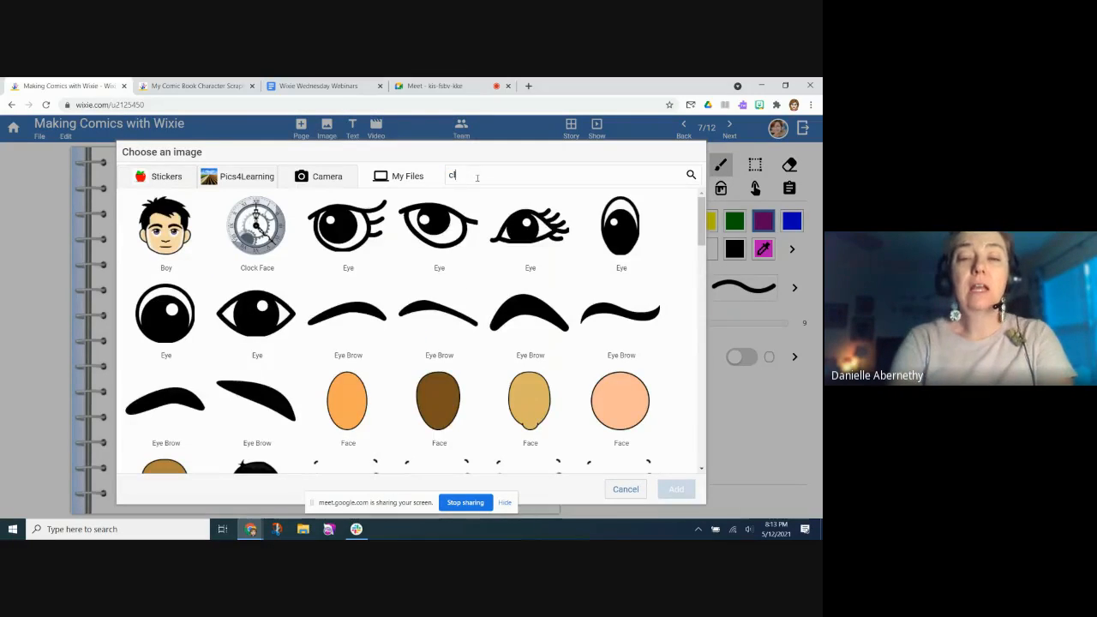
text(clothing)
key(Return)
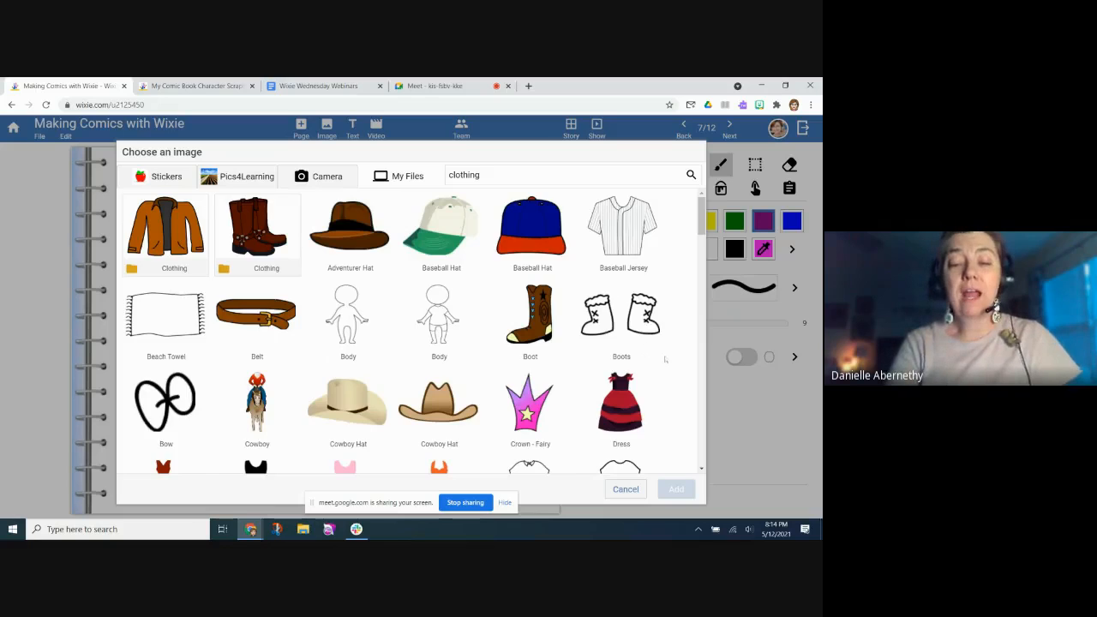
Step: Add the white trapezoid-shaped Skirt sticker to the page
scroll(665, 360, down, 5)
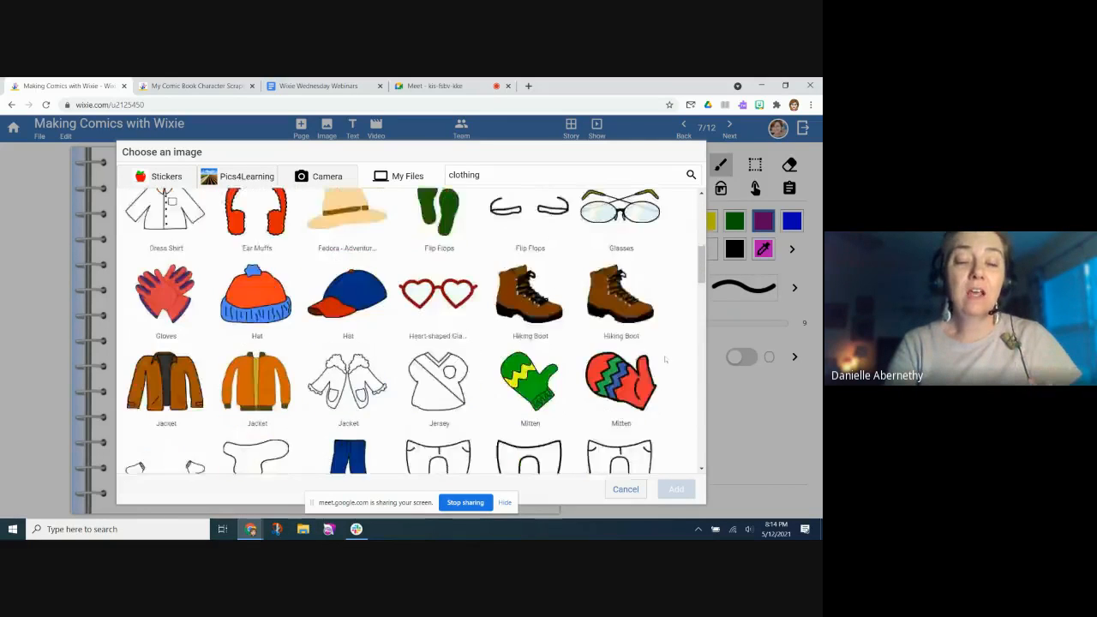
scroll(665, 360, down, 1)
scroll(664, 359, down, 3)
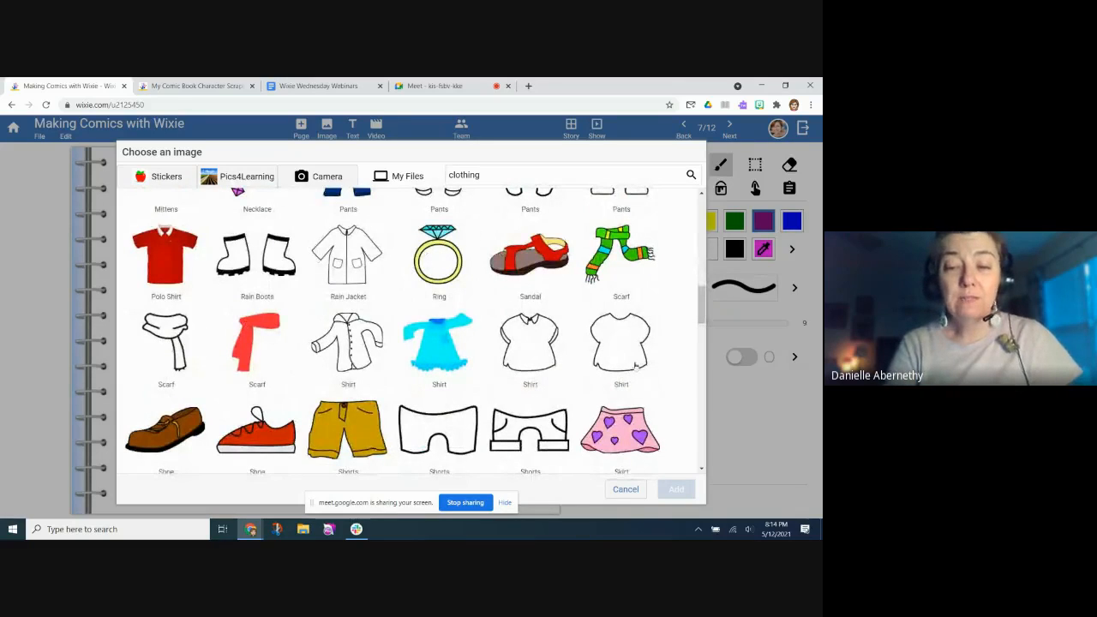
scroll(642, 347, down, 4)
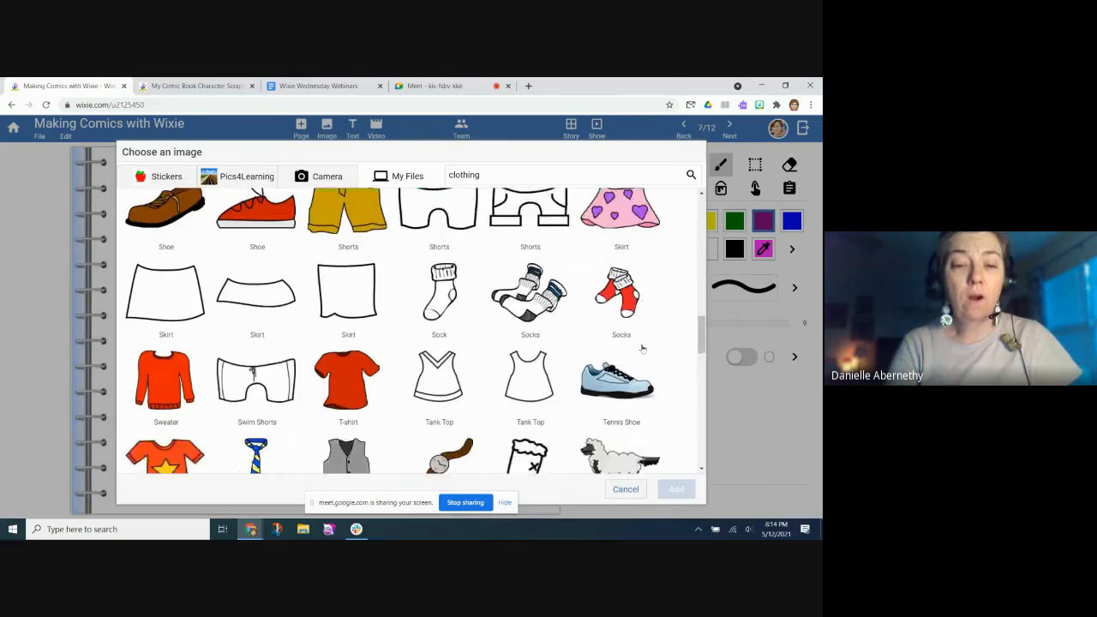
click(179, 250)
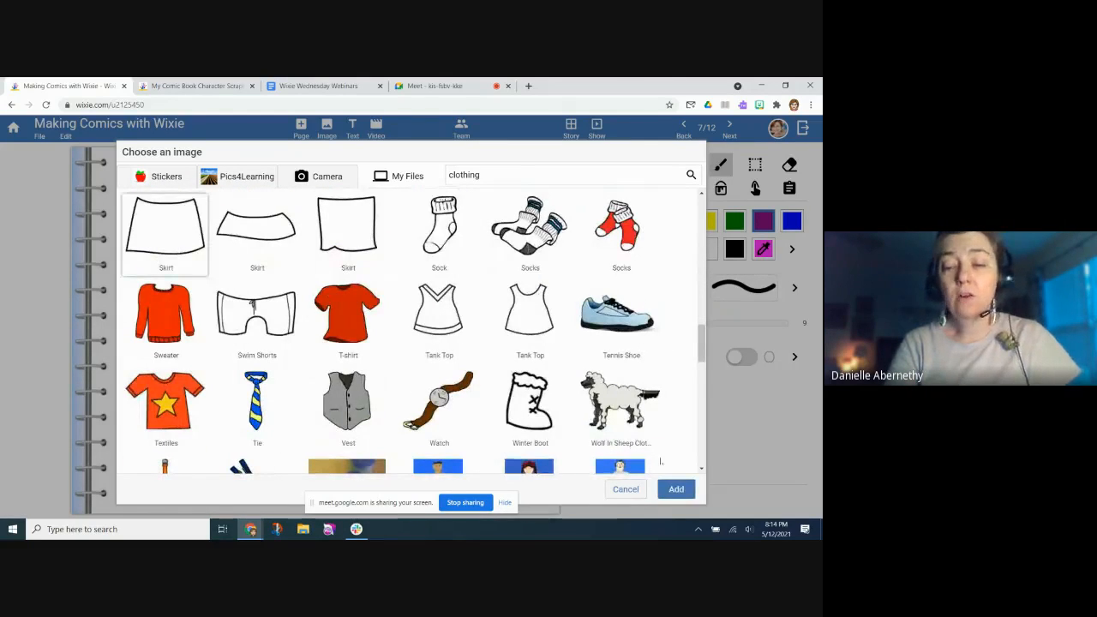
click(677, 489)
Step: Shrink the skirt to about half size, fit it around the stick figure's hips, and flatten it onto the page
drag(345, 343, 432, 385)
drag(473, 343, 428, 375)
click(727, 226)
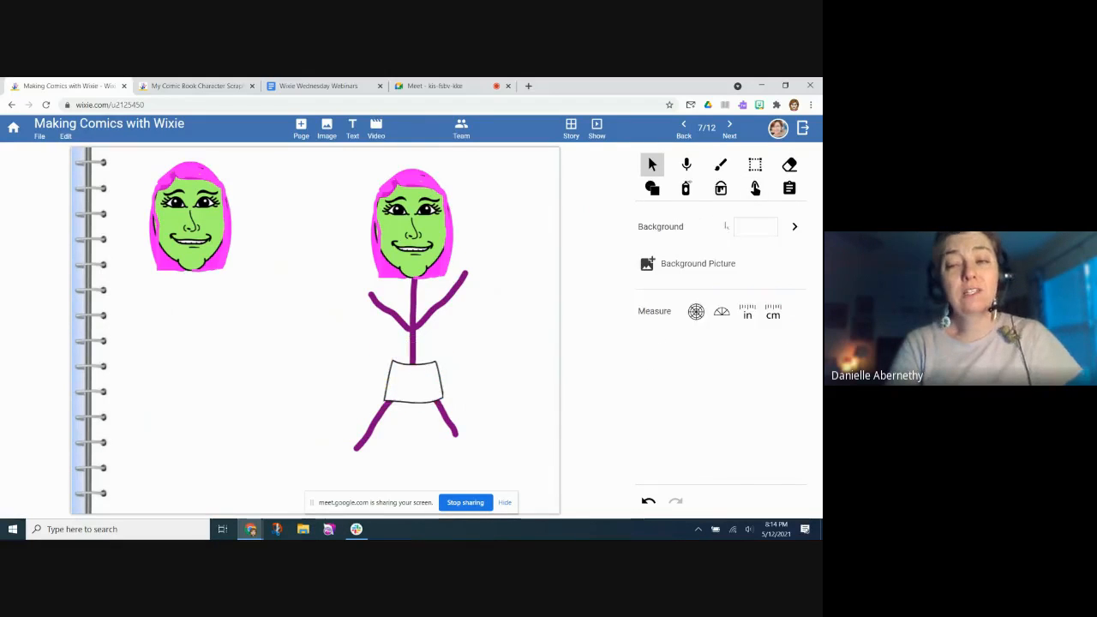
Step: Fill the skirt with solid red
click(721, 188)
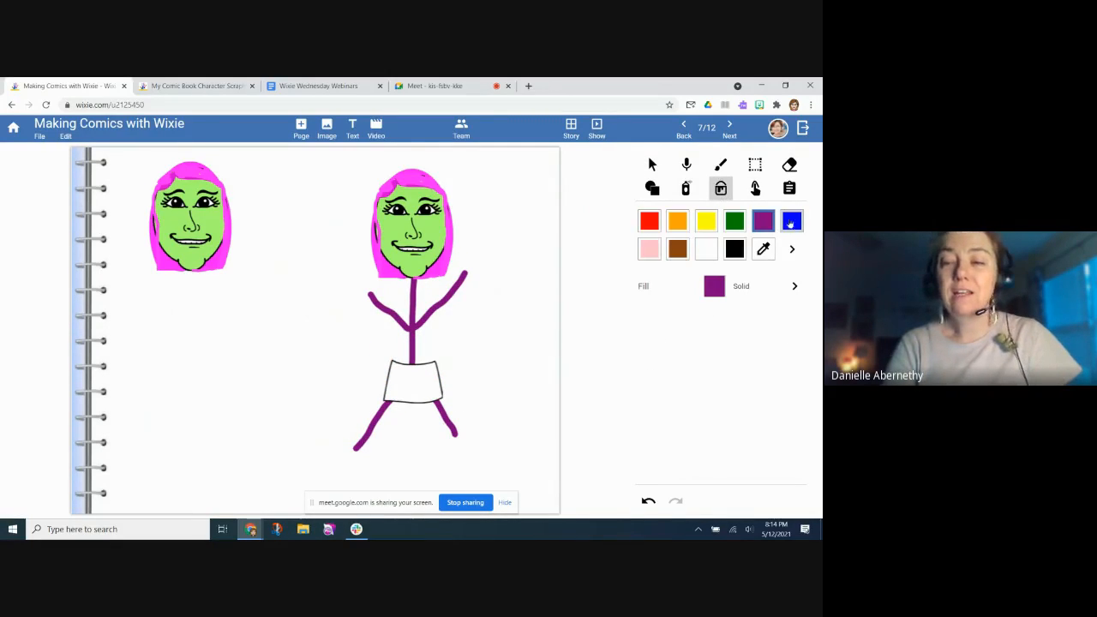
click(649, 221)
click(406, 383)
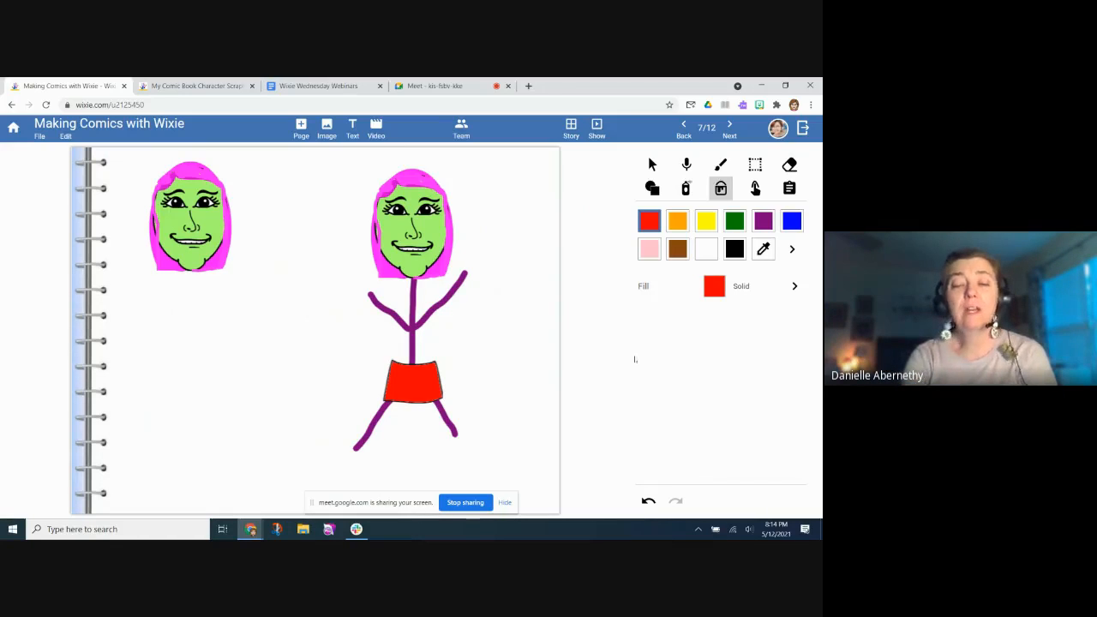
Step: Undo the skirt's red fill, flattening and last resizing, and delete the skirt sticker
click(649, 500)
click(649, 500)
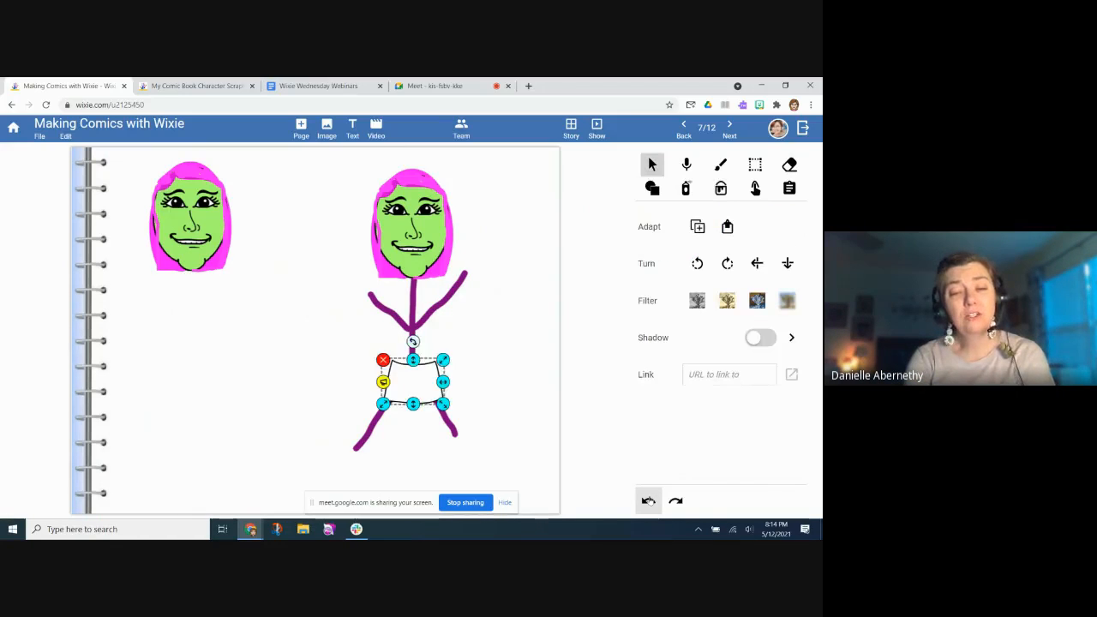
click(649, 500)
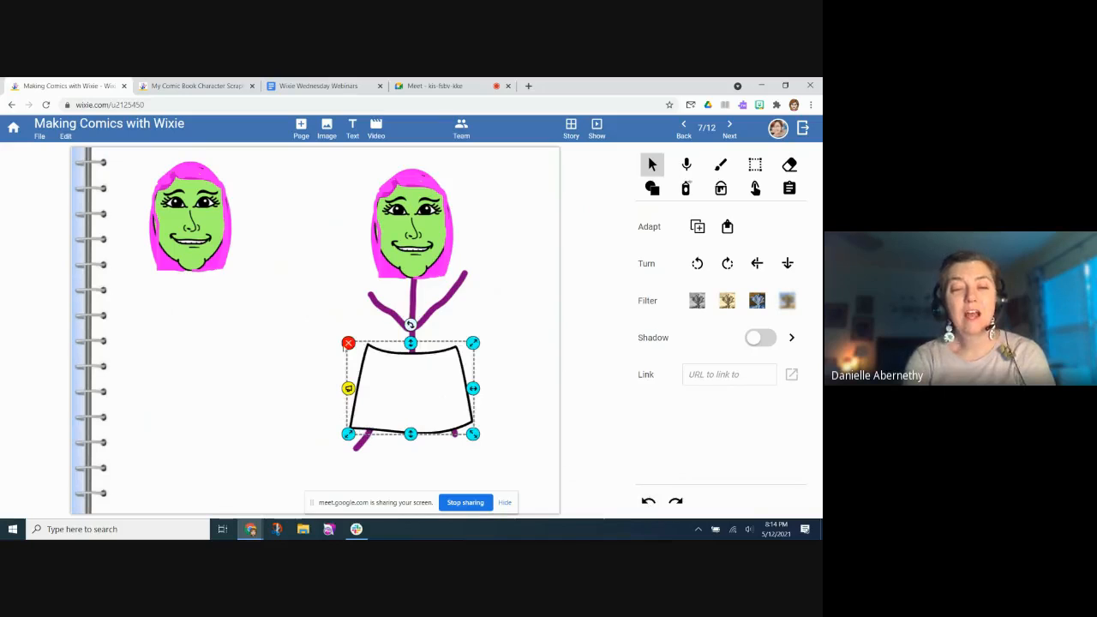
click(348, 343)
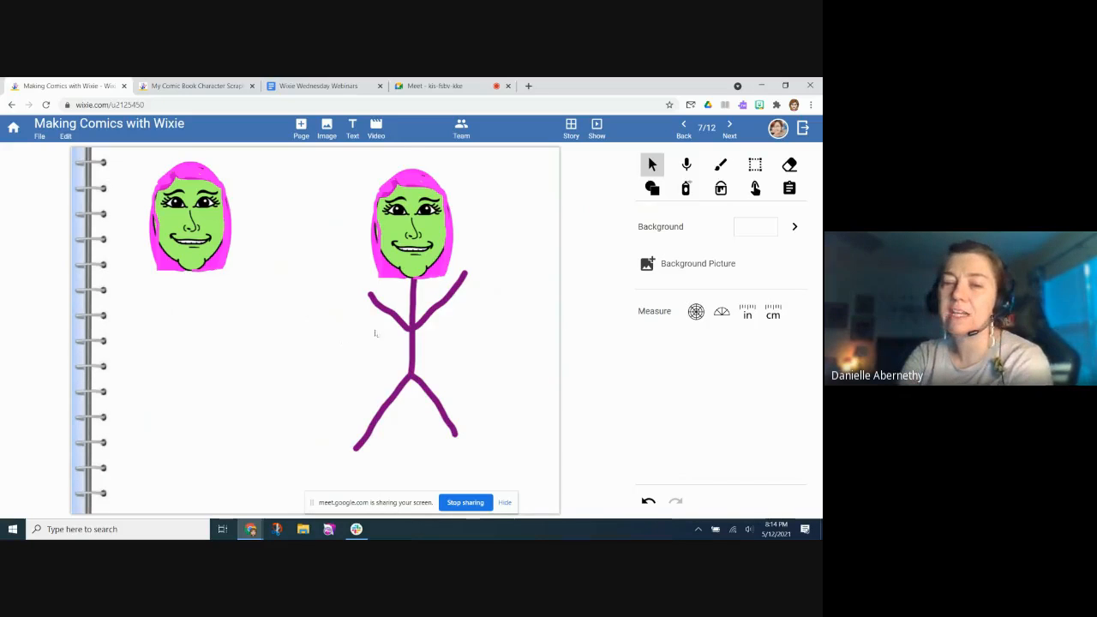
Step: Move the right-hand head down slightly onto the stick figure's neck and tilt it a little counterclockwise
click(403, 220)
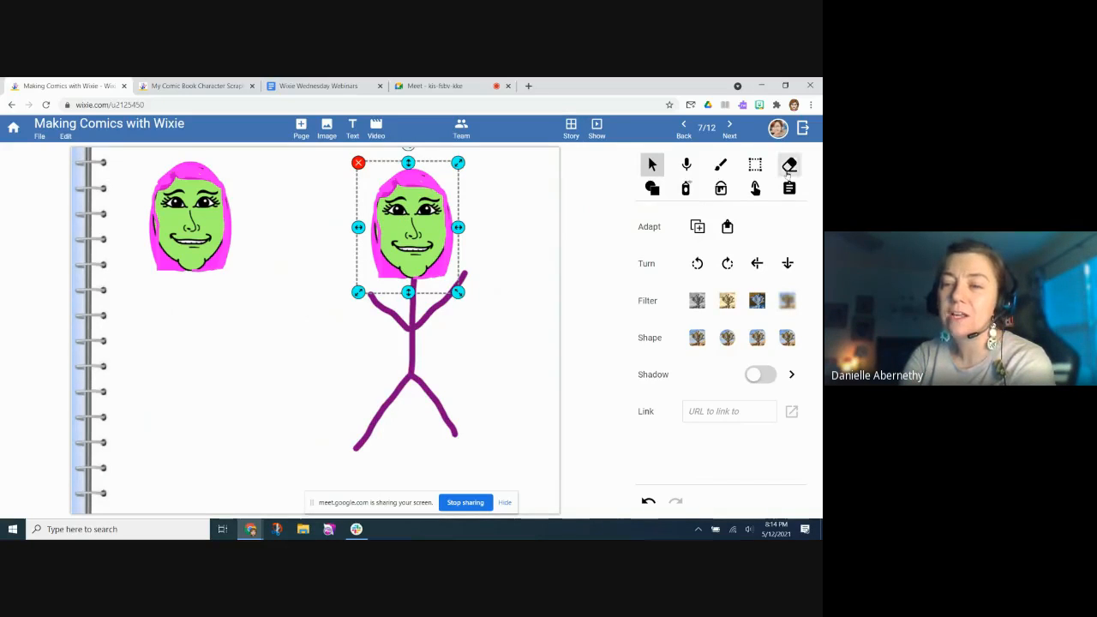
drag(402, 211, 403, 223)
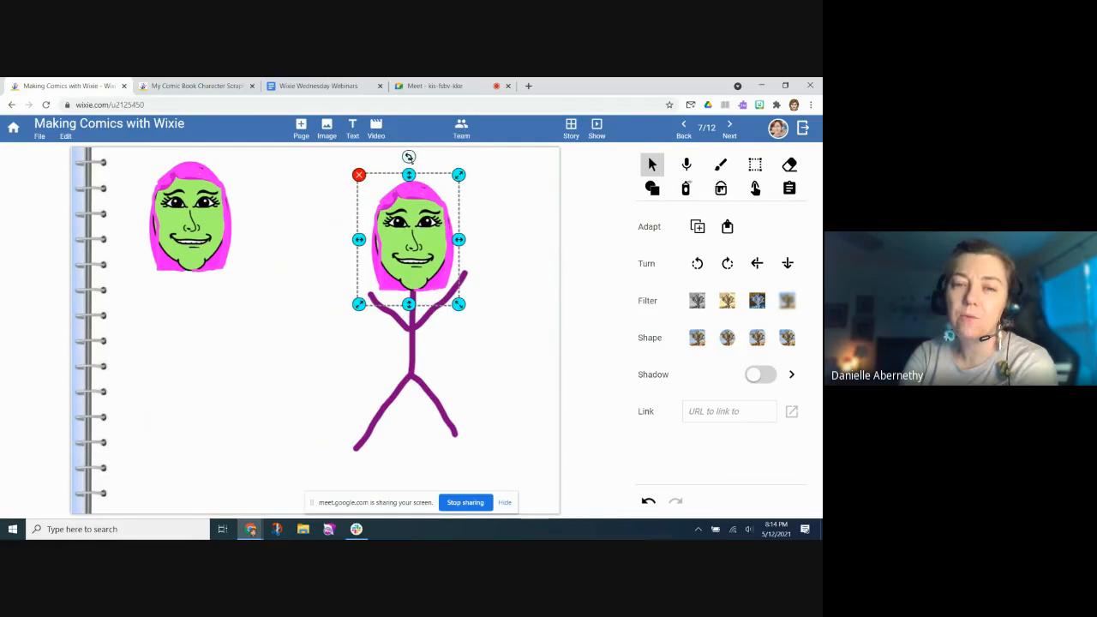
drag(409, 157, 397, 158)
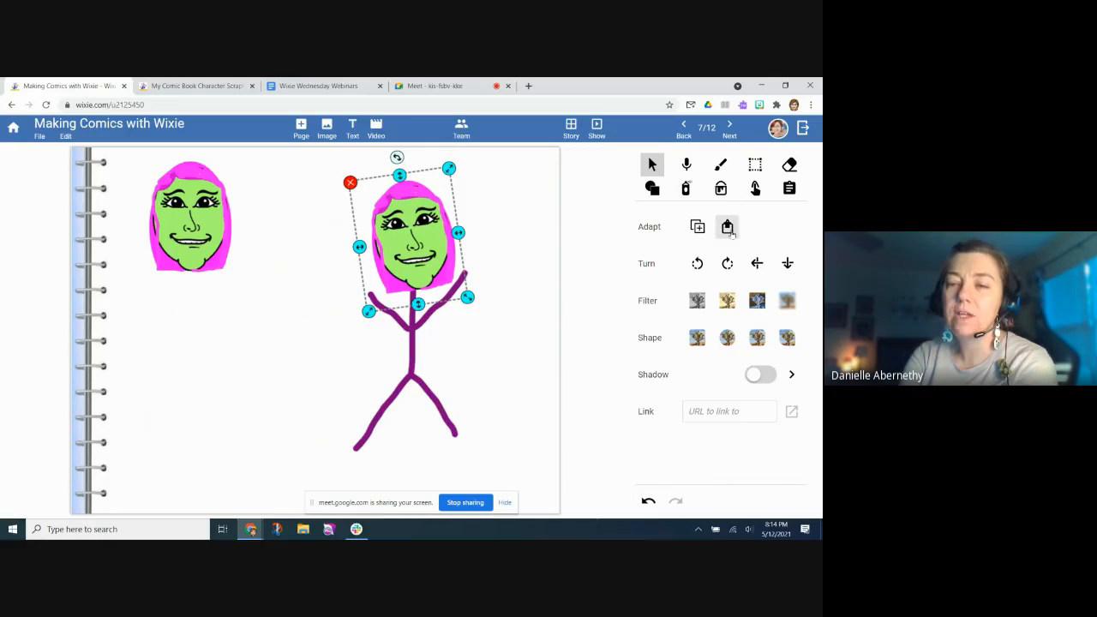
Step: Flatten the tilted head onto the page, select the whole stick figure with its head, and convert it to a sticker
click(728, 227)
click(755, 163)
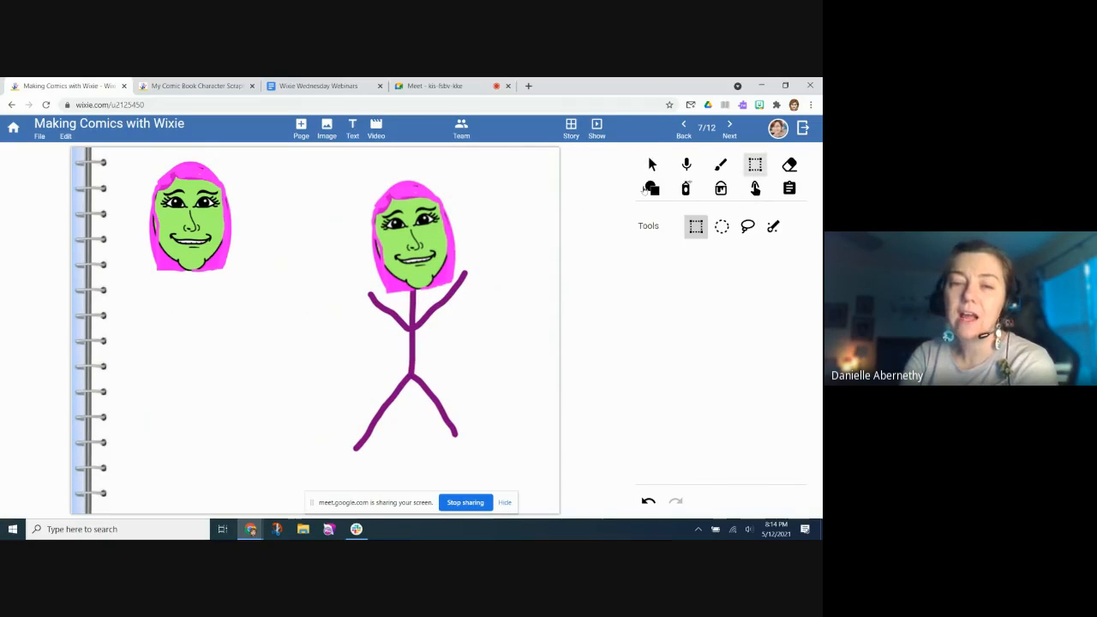
drag(325, 169, 492, 464)
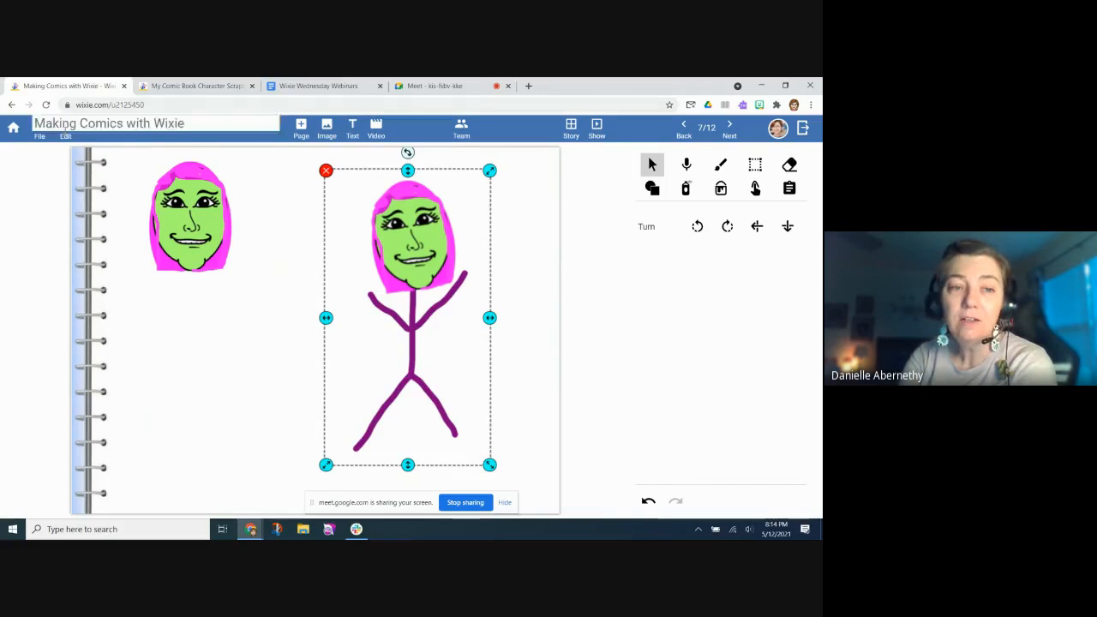
click(65, 135)
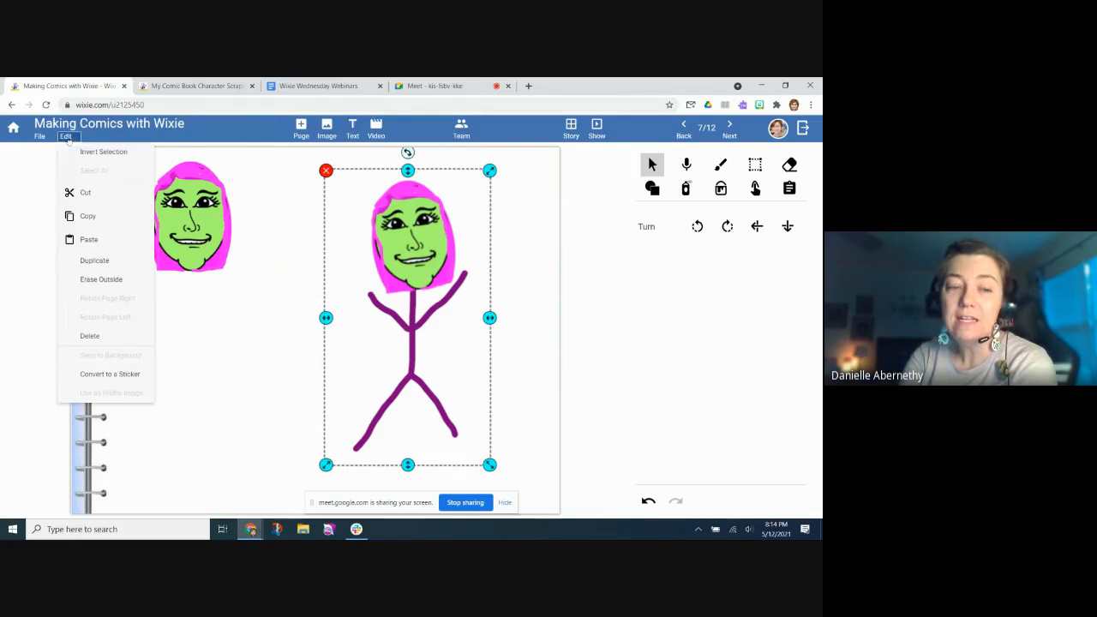
click(101, 375)
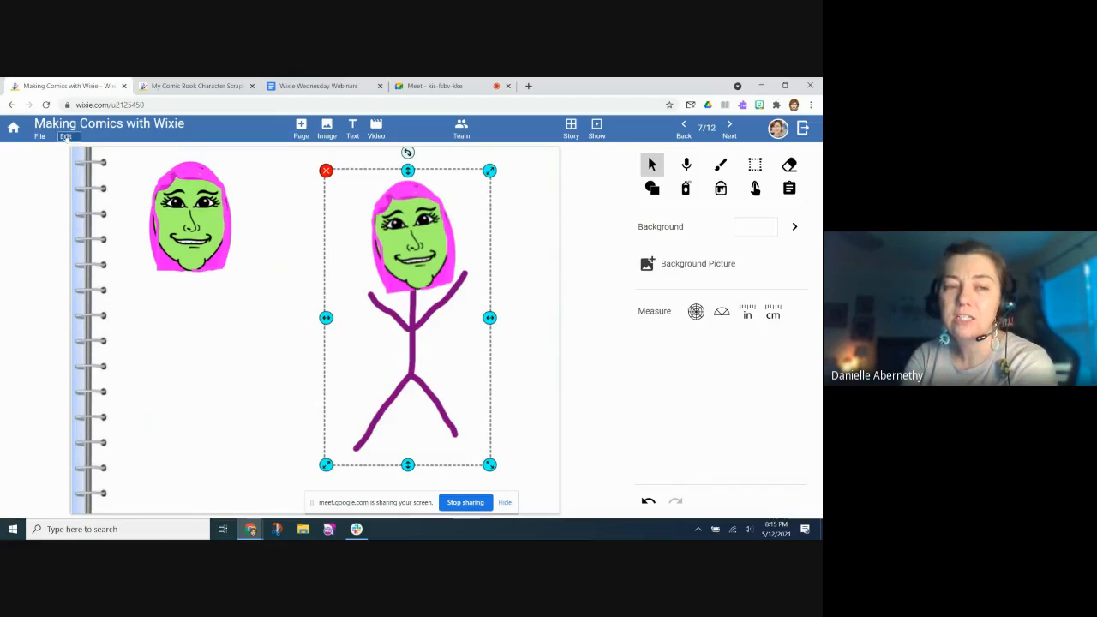
Step: Copy the full character to page 6, shrink it to about half size, and place it over the red-framed list's lower-right corner
click(65, 136)
click(83, 198)
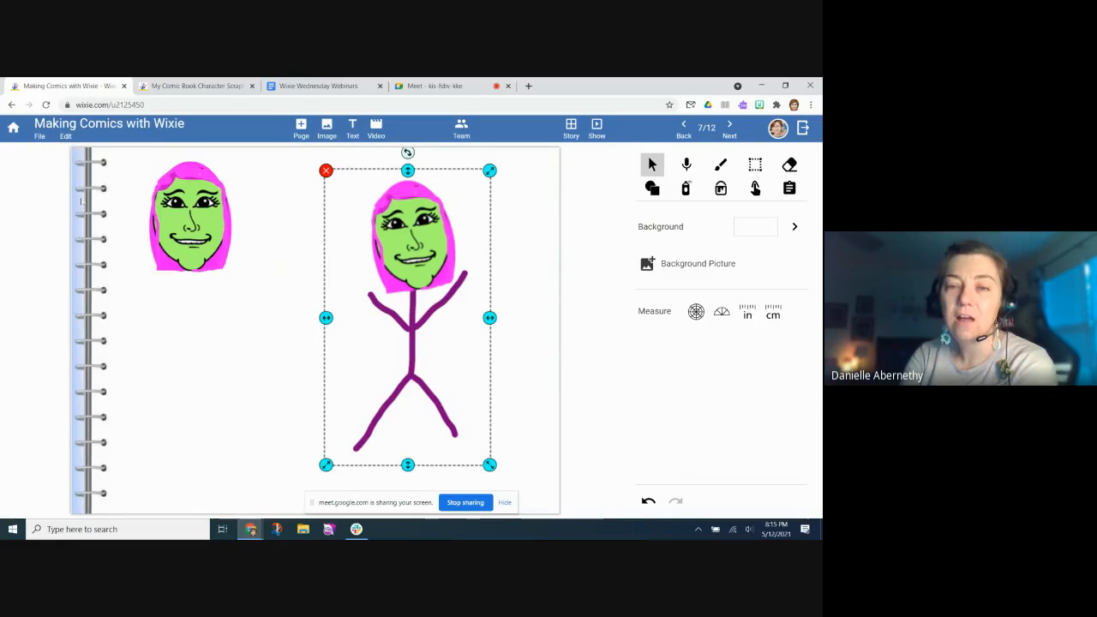
click(682, 128)
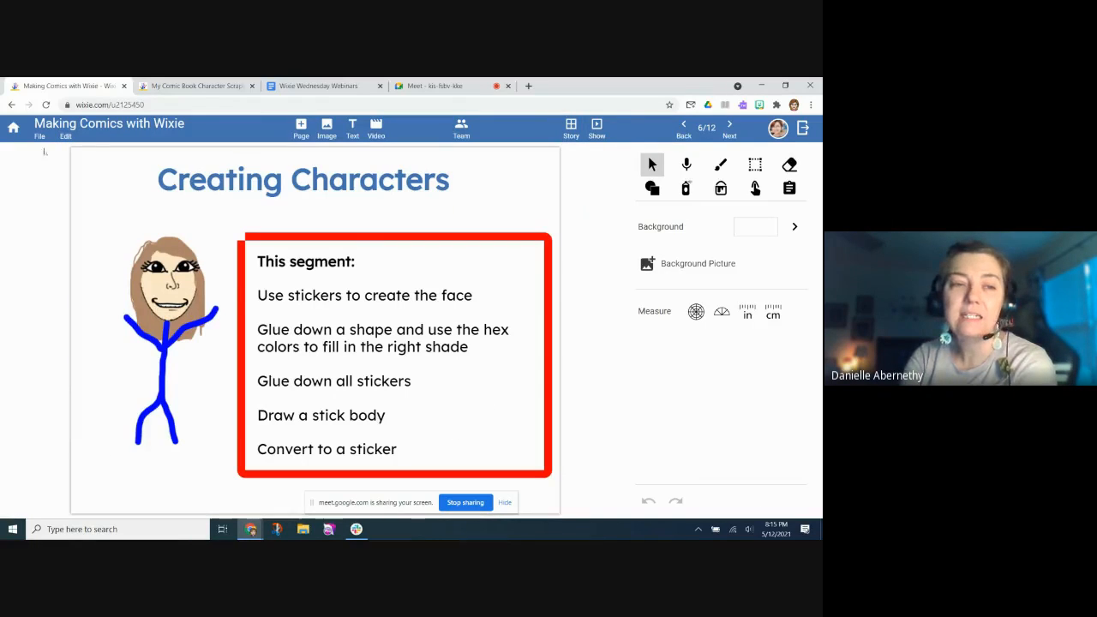
click(65, 136)
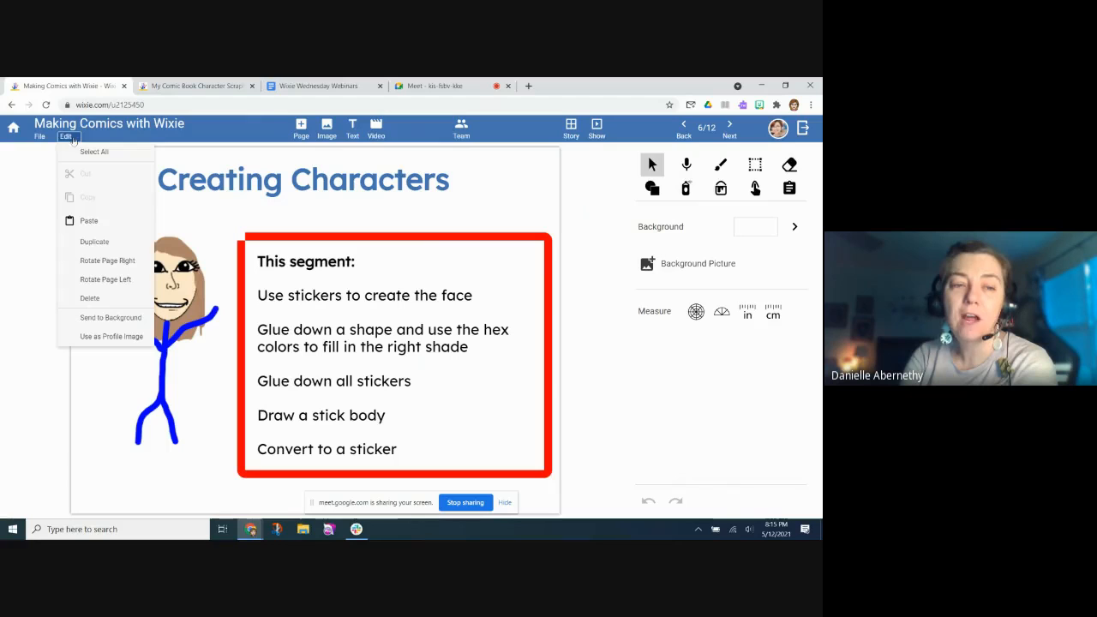
click(89, 221)
drag(502, 183, 424, 322)
drag(388, 379, 517, 399)
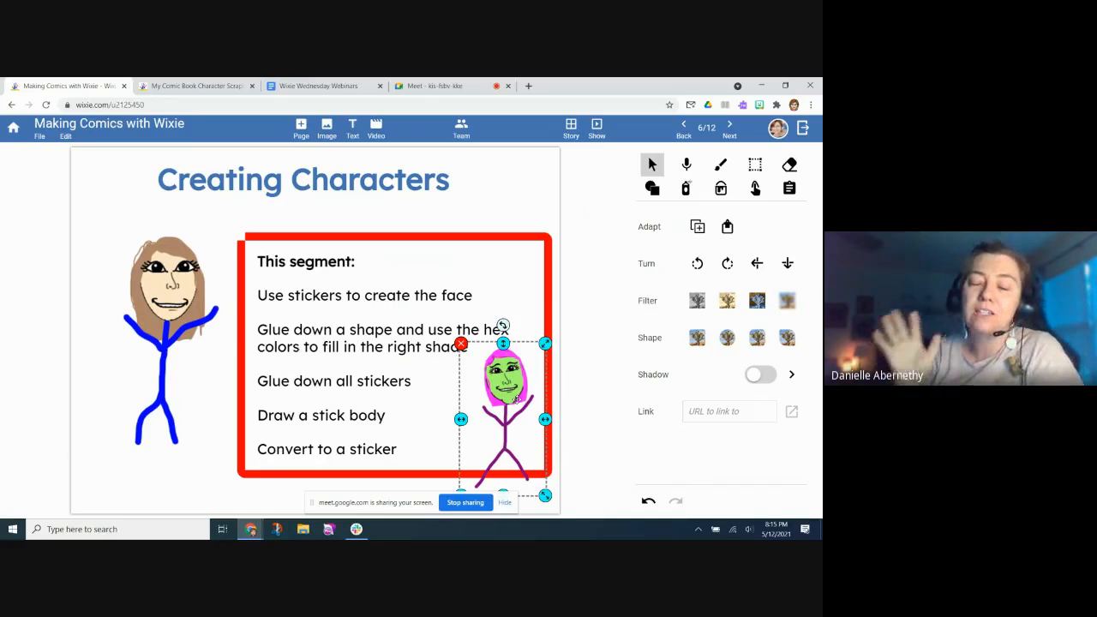
Step: Go to page 8 and look at the project's print layouts, including Comic Book, without printing
click(730, 129)
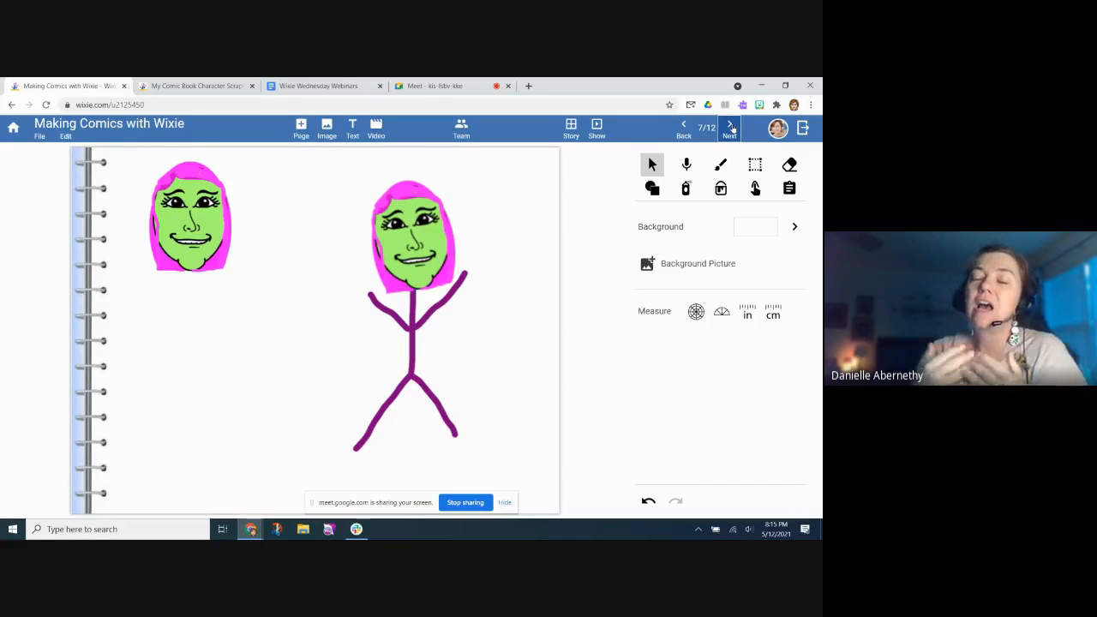
click(730, 129)
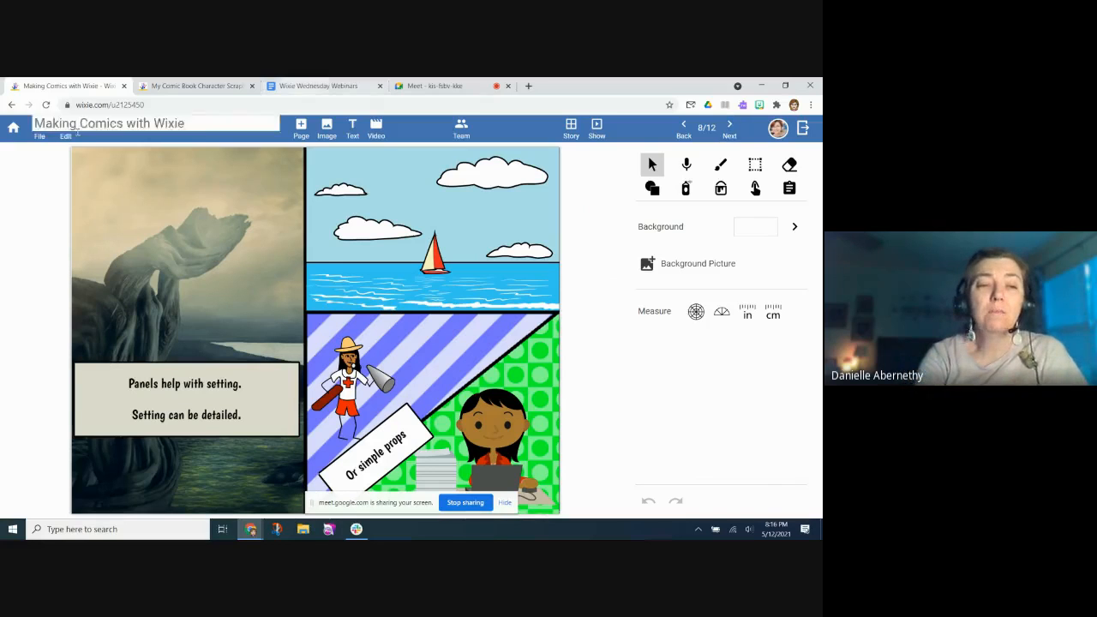
click(39, 143)
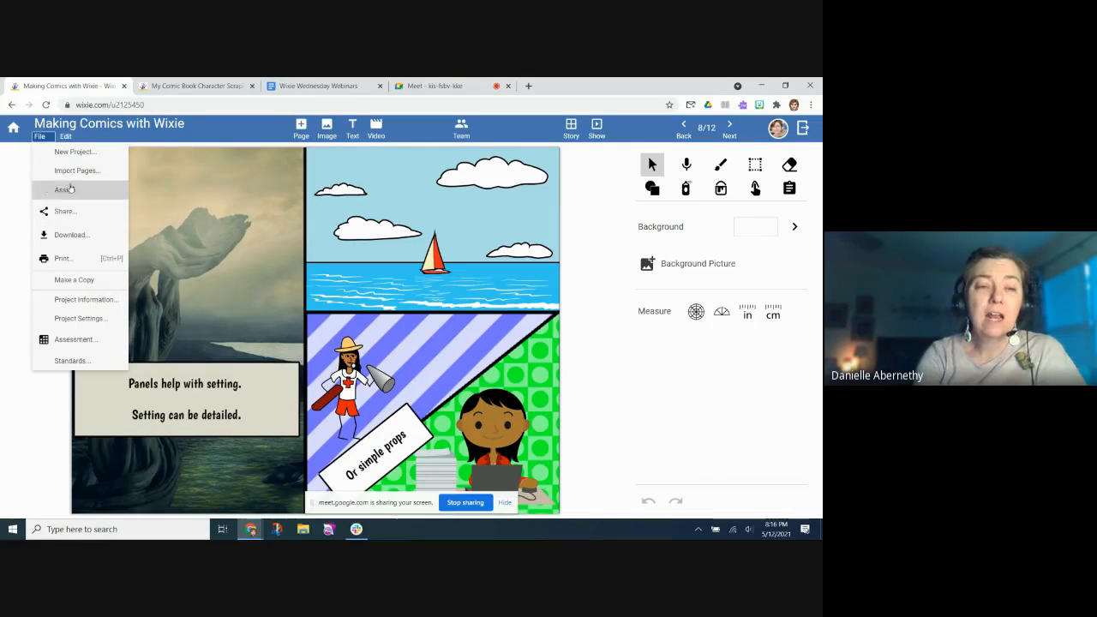
click(65, 258)
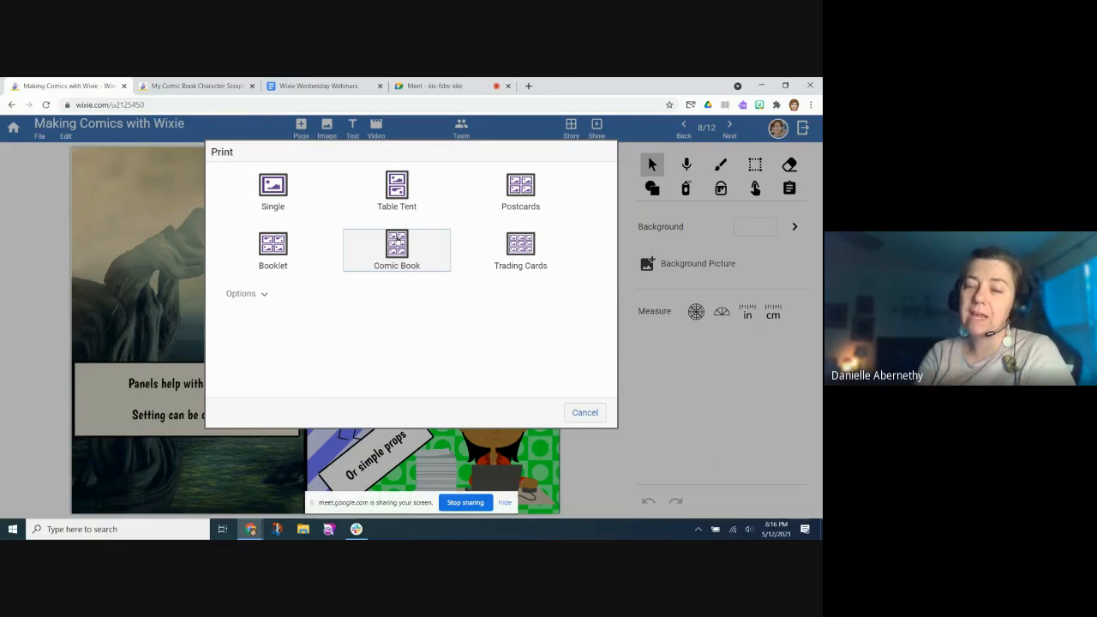
click(586, 414)
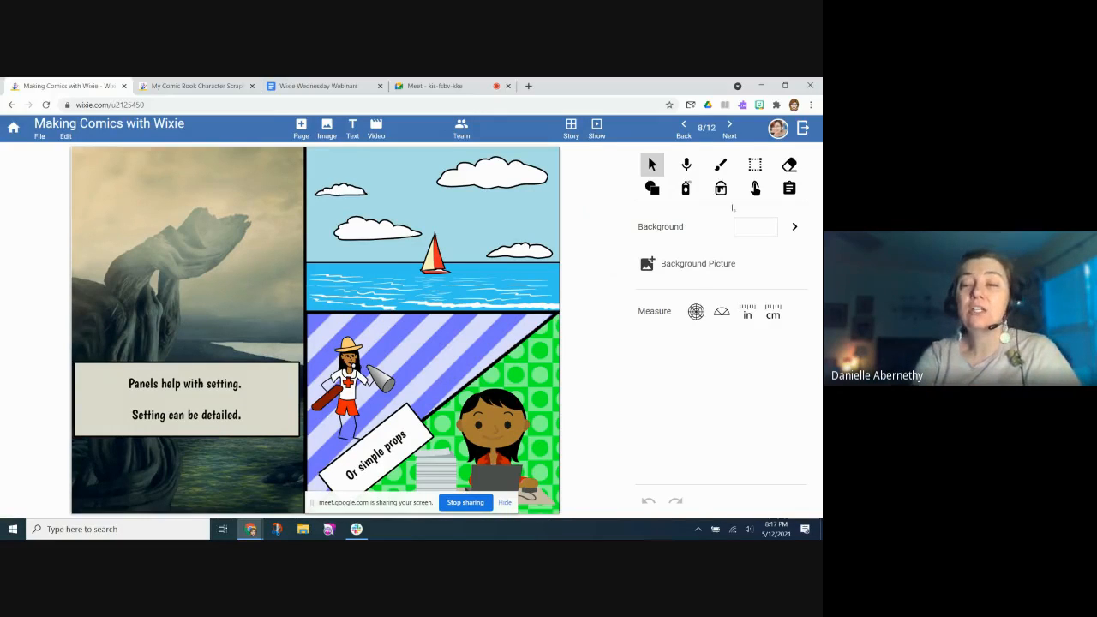
Step: Give page 9 the Arabian Nights picture from the Story backgrounds and delete the "Background and panel" text
click(730, 131)
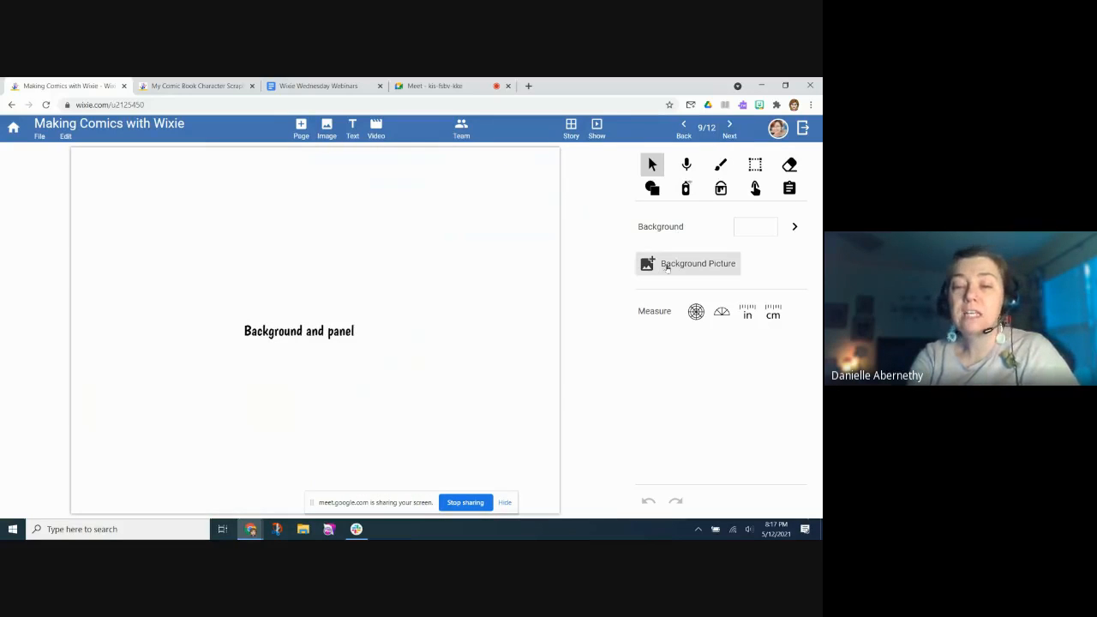
click(667, 267)
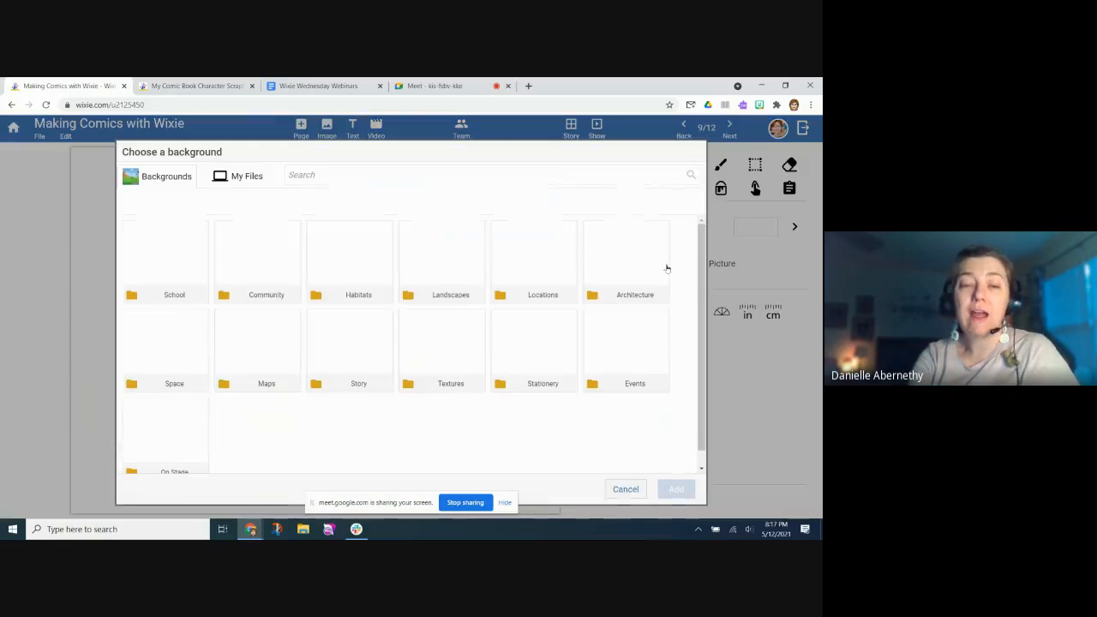
click(362, 354)
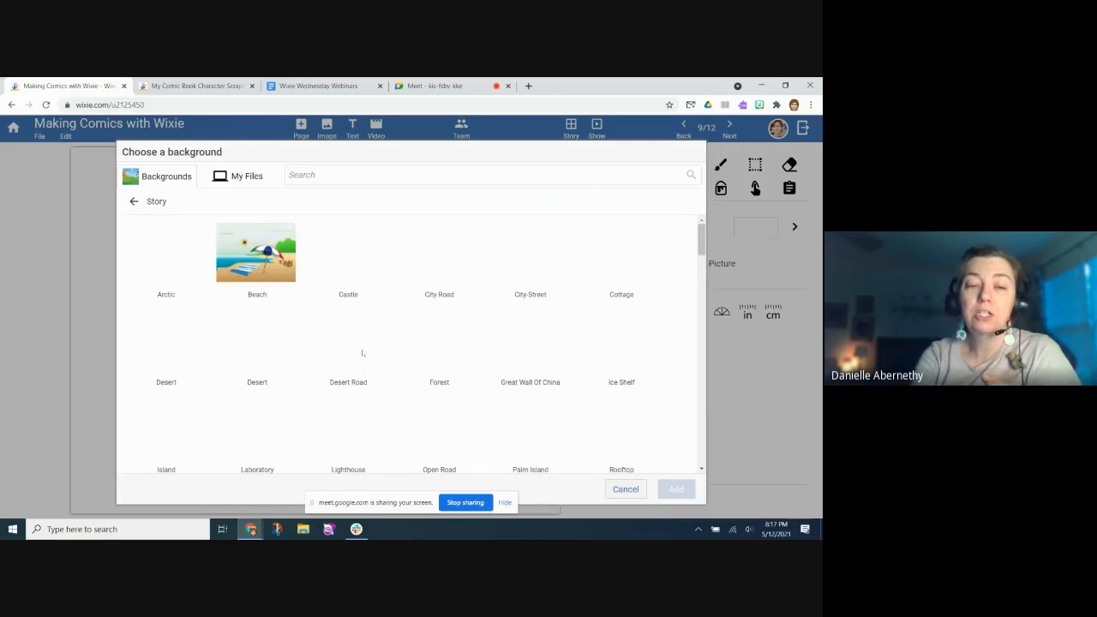
scroll(362, 355, down, 6)
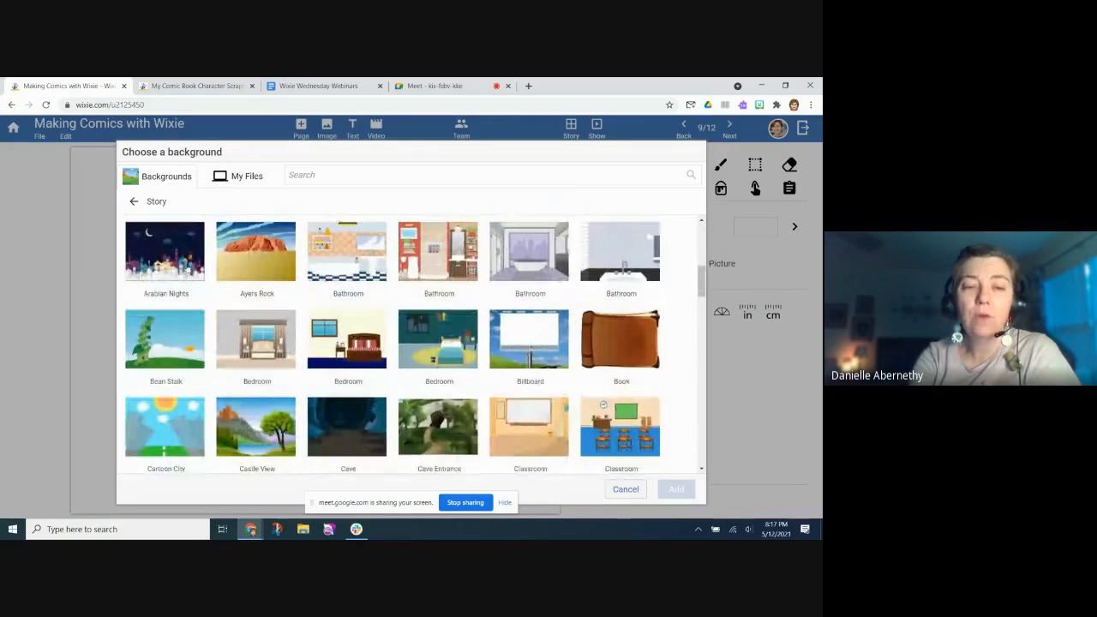
click(185, 267)
click(678, 490)
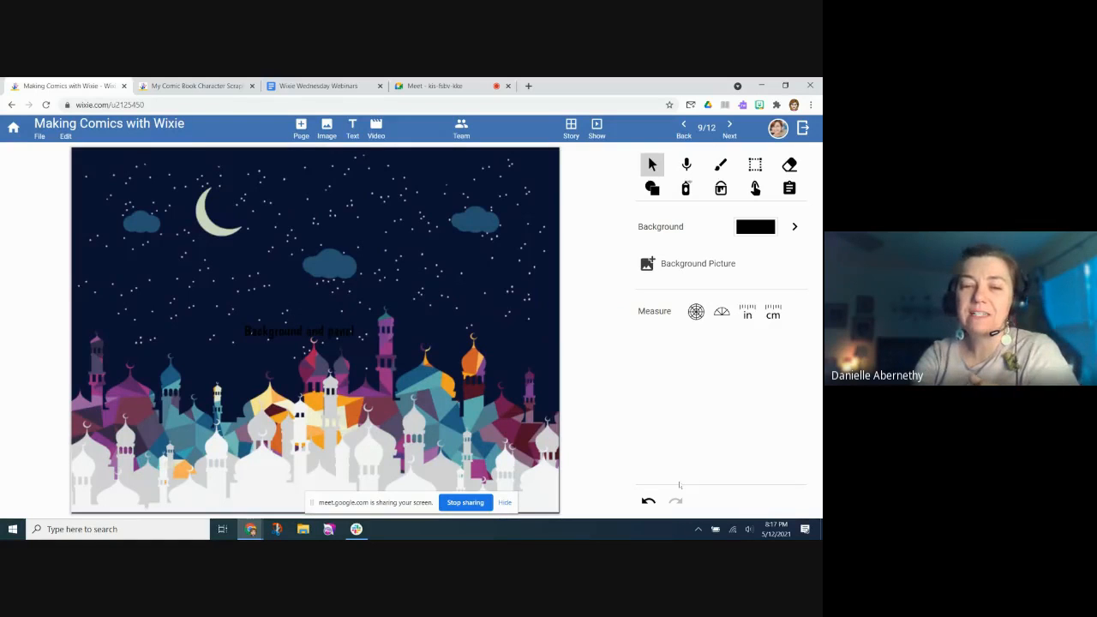
click(347, 331)
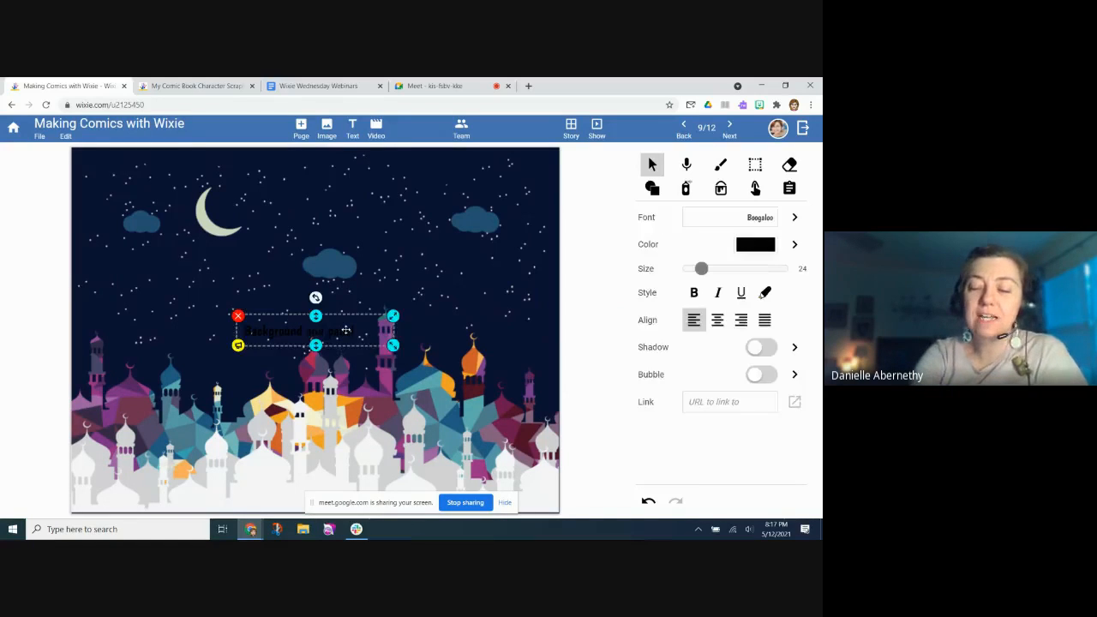
key(Delete)
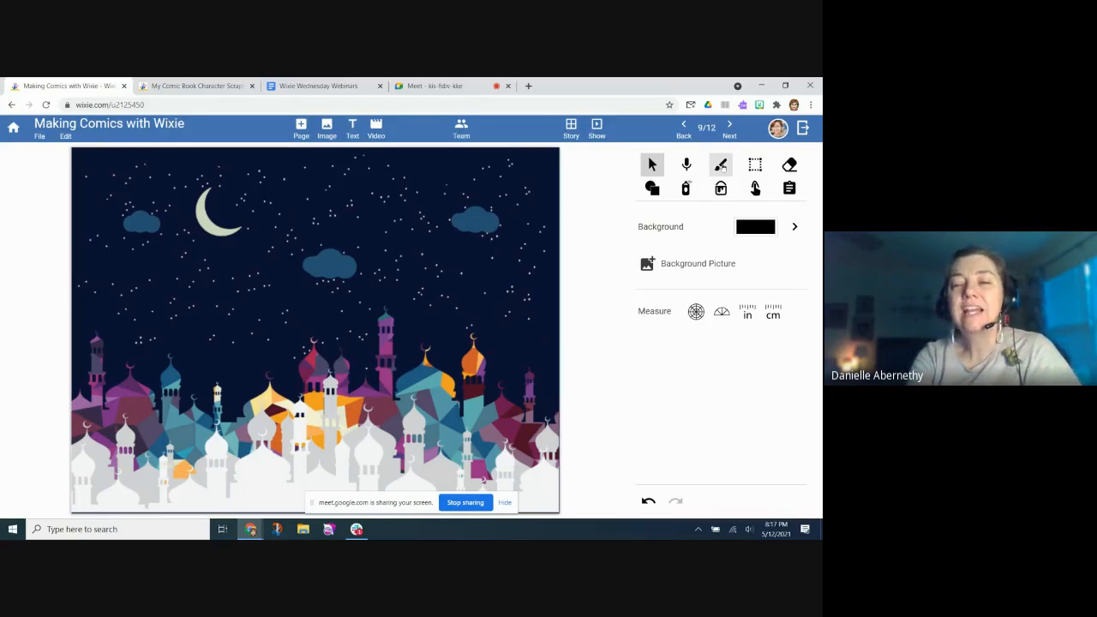
Step: Set the Shape tool to draw straight lines in yellow
click(721, 166)
click(652, 188)
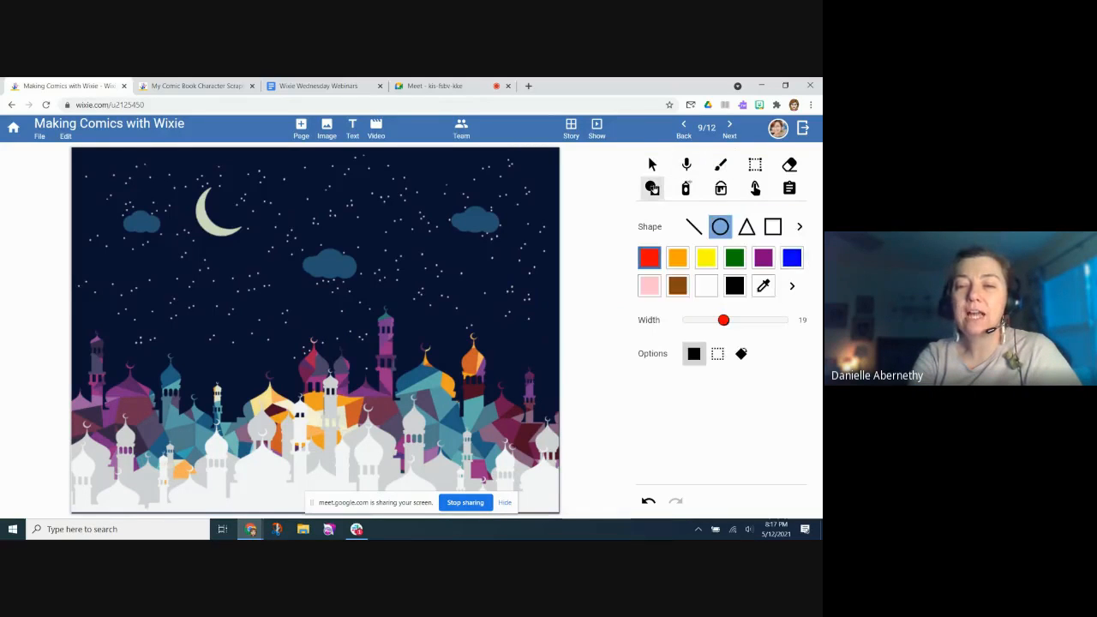
click(694, 226)
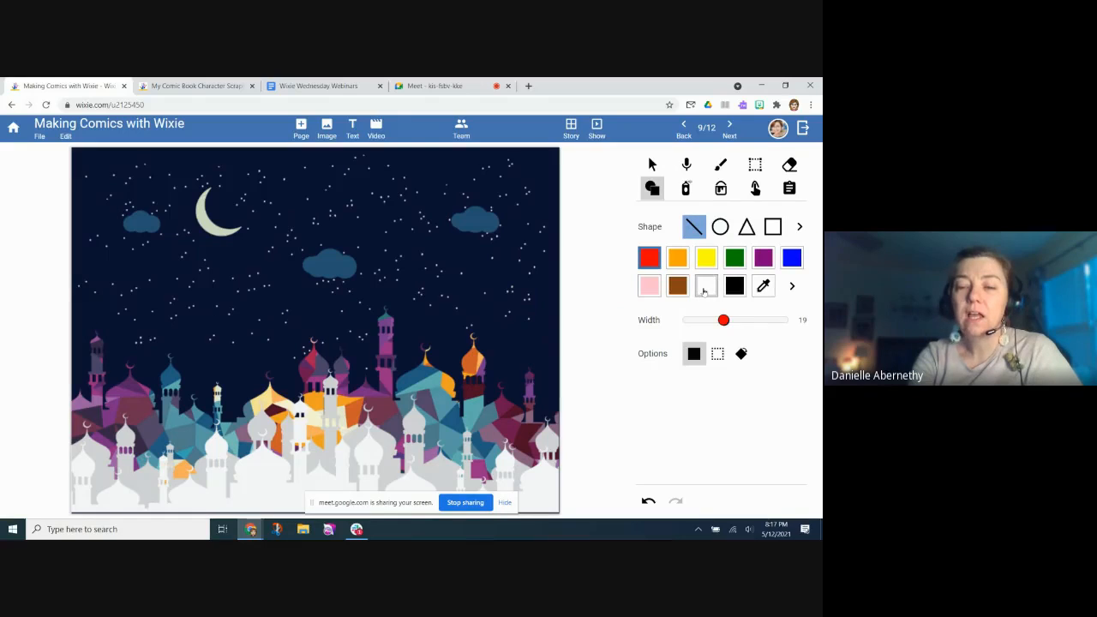
click(706, 257)
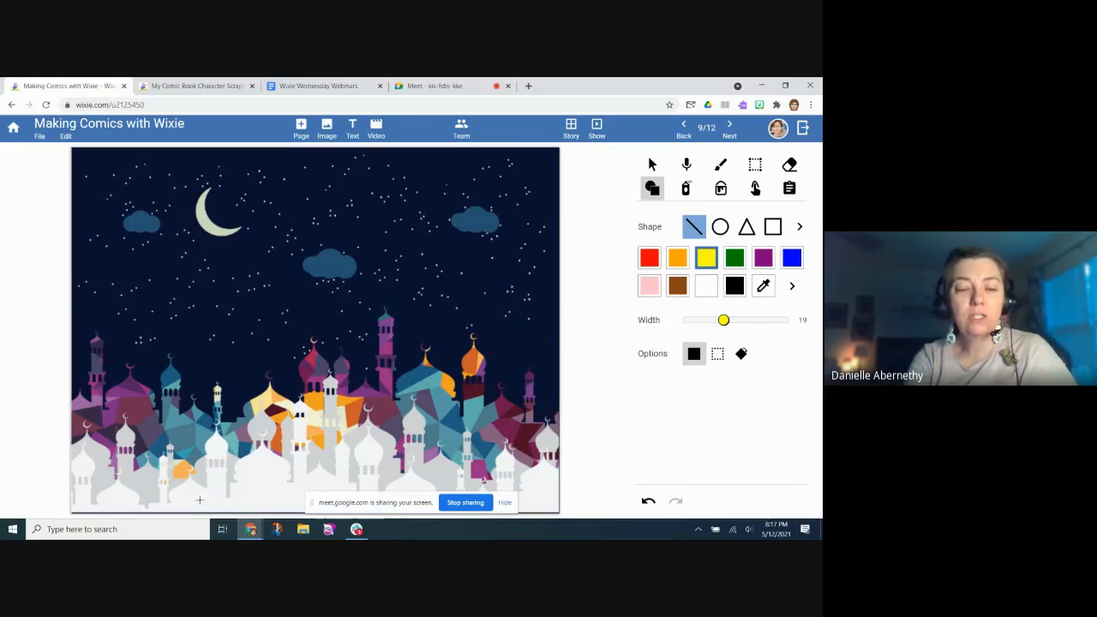
drag(189, 509, 192, 146)
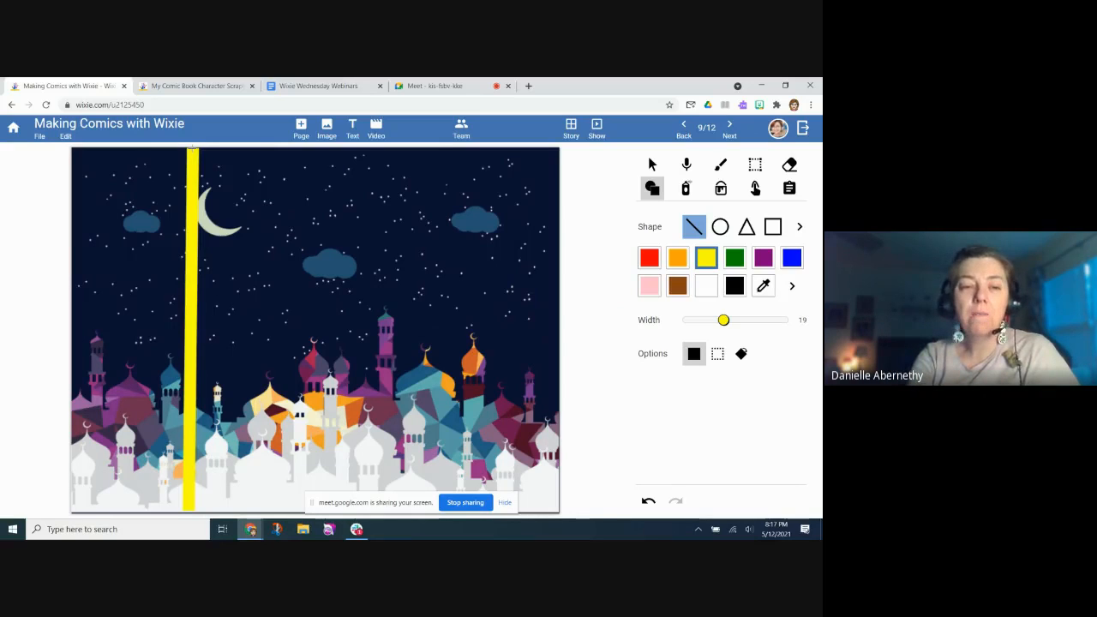
drag(192, 146, 197, 149)
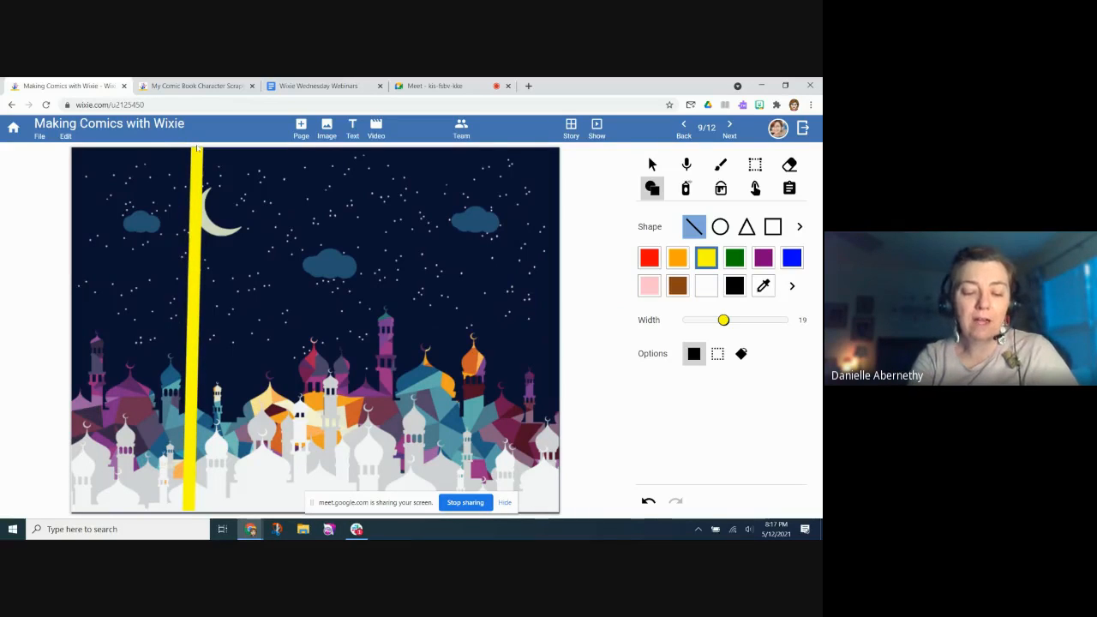
click(648, 501)
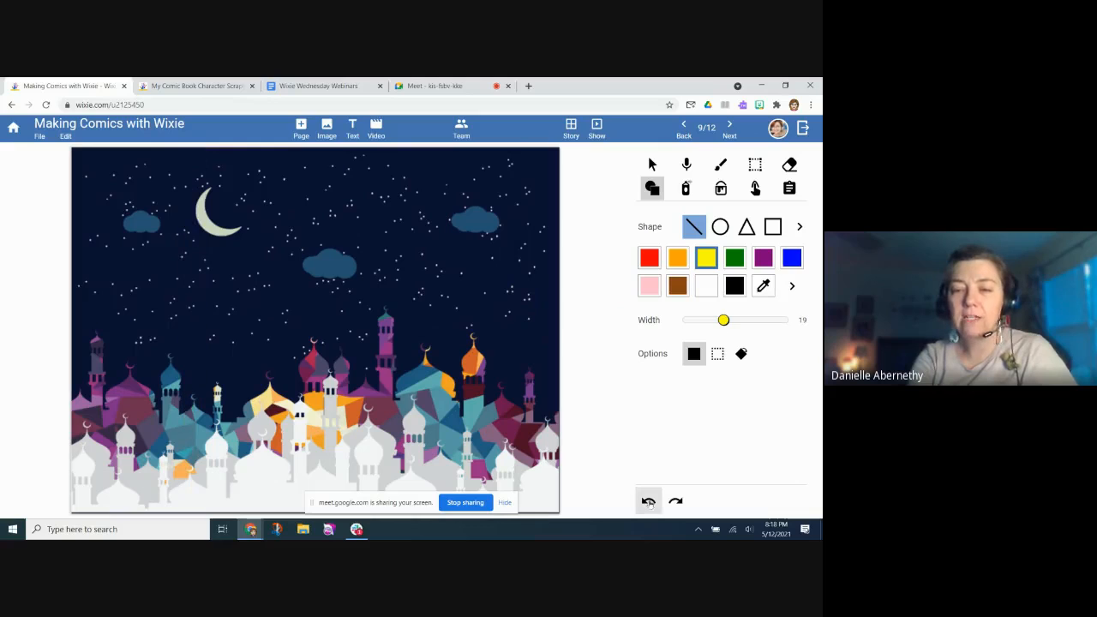
Step: Divide page 9 into three panels with width-12 lines: a full-height vertical near the moon and a horizontal from it to the right edge
drag(724, 320, 709, 320)
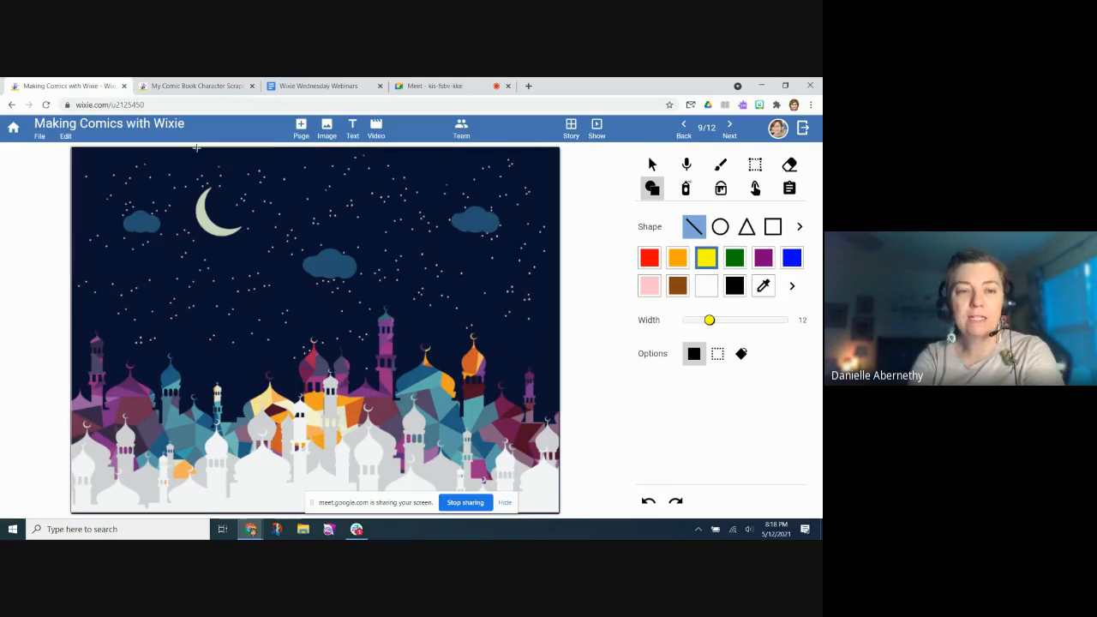
drag(196, 149, 189, 523)
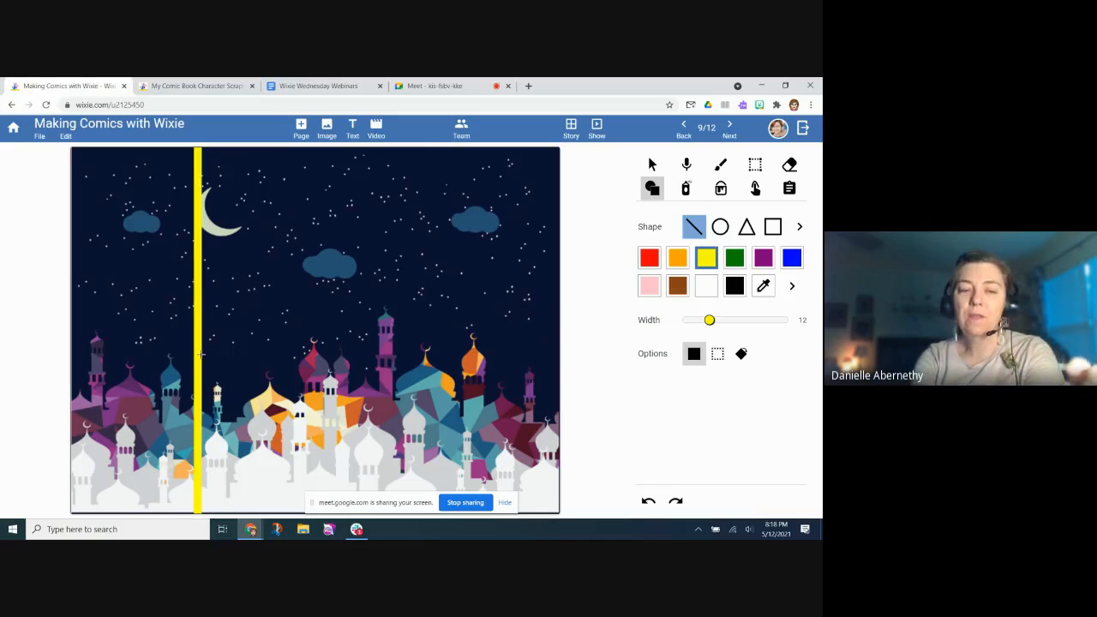
key(ctrl+z)
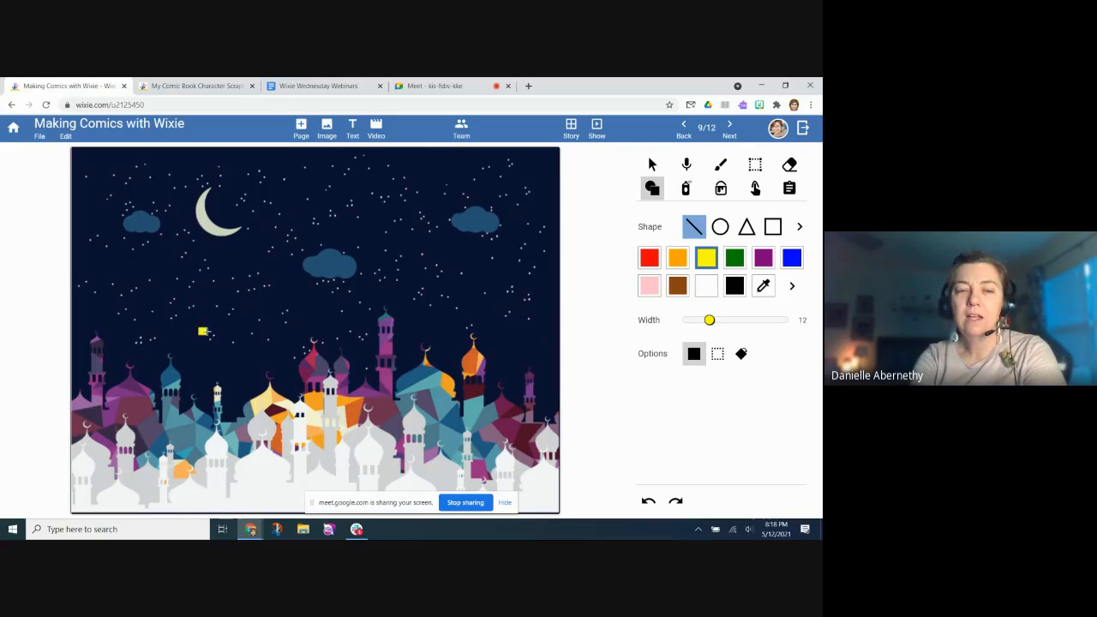
drag(206, 332, 566, 352)
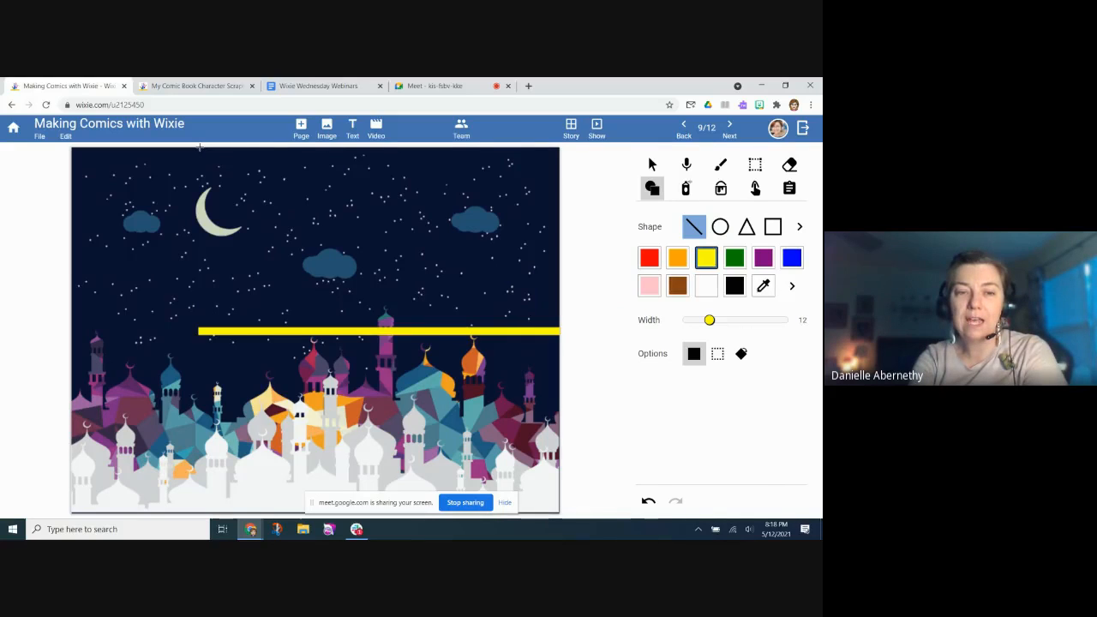
mouse_move(199, 148)
mouse_down()
mouse_move(219, 311)
mouse_move(223, 512)
mouse_up()
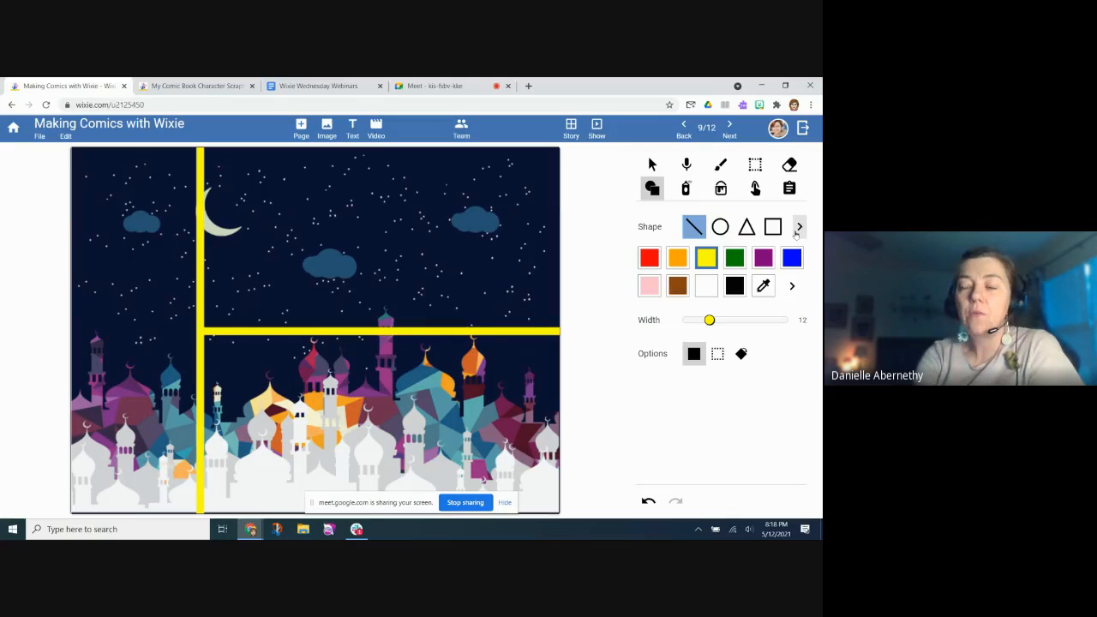
Step: Switch to the Paint Can fill tool and set its fill pattern to Bubbles
click(721, 187)
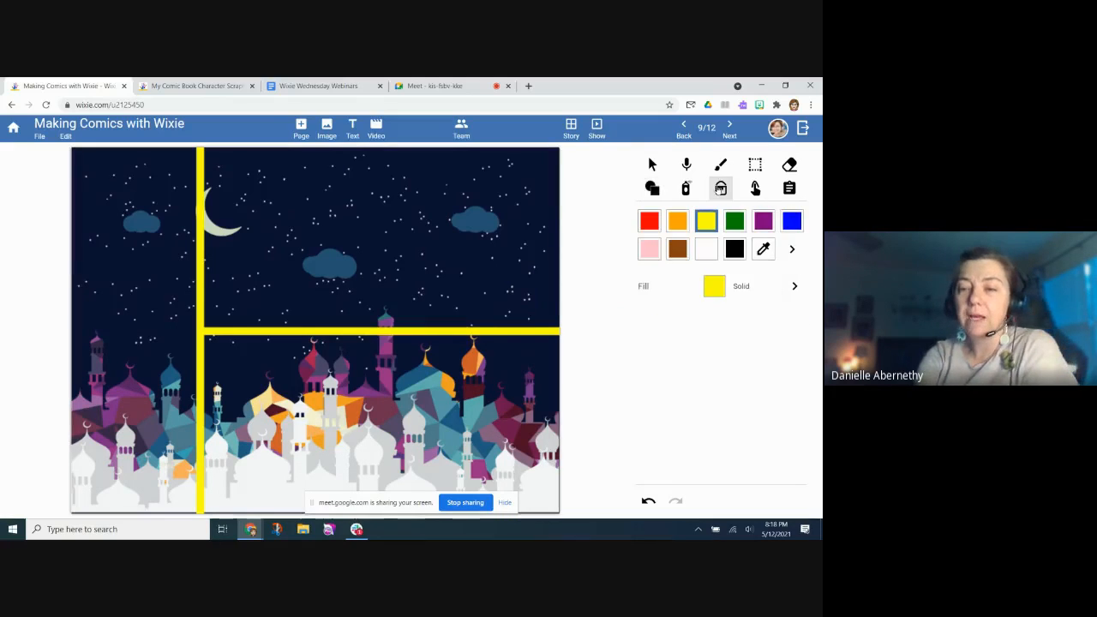
click(794, 288)
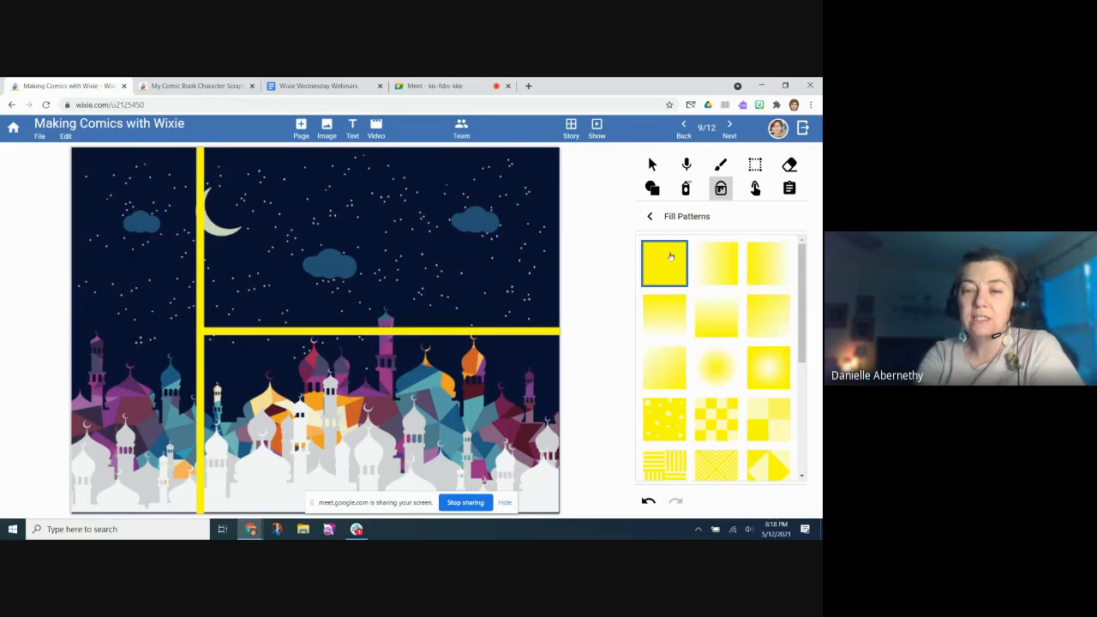
scroll(747, 403, down, 1)
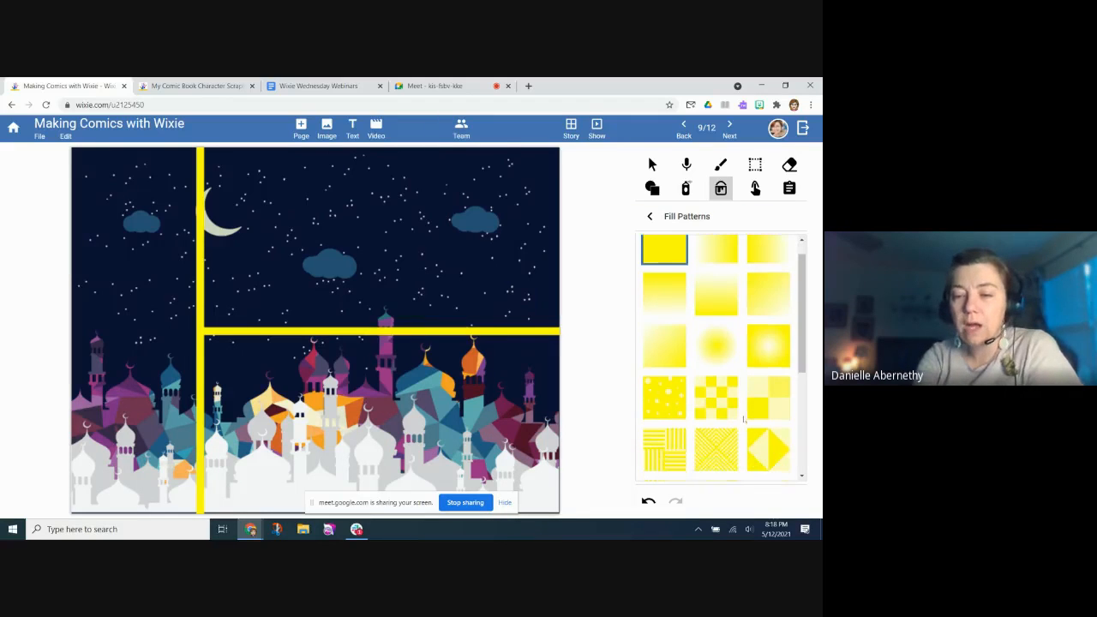
click(667, 393)
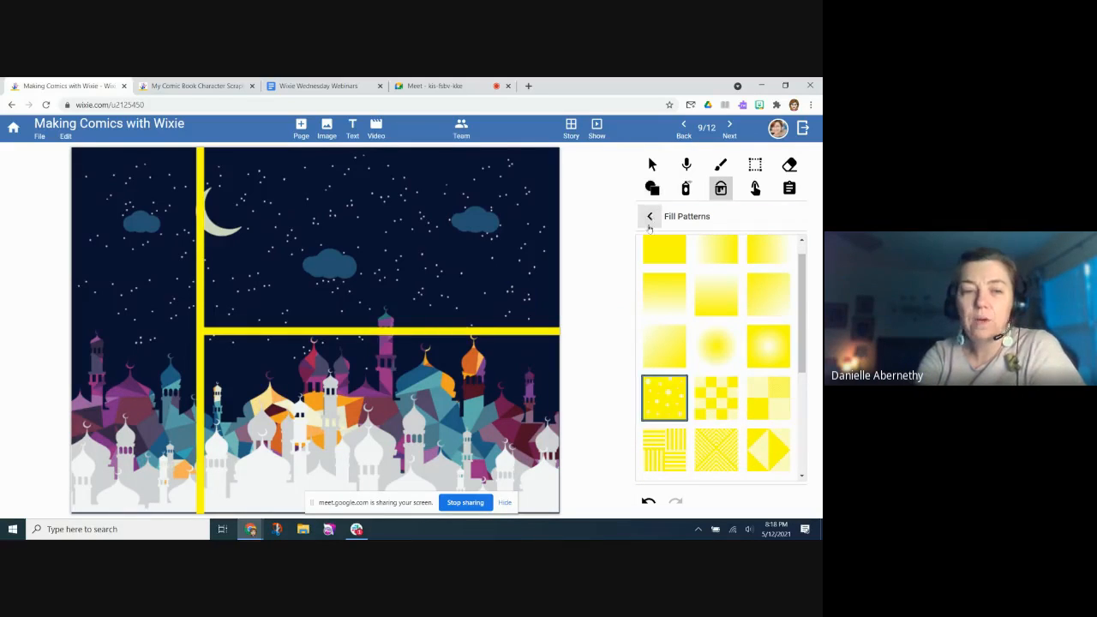
click(650, 218)
Step: Try a black Bubbles fill in page 9's tall narrow panel and undo it
click(733, 250)
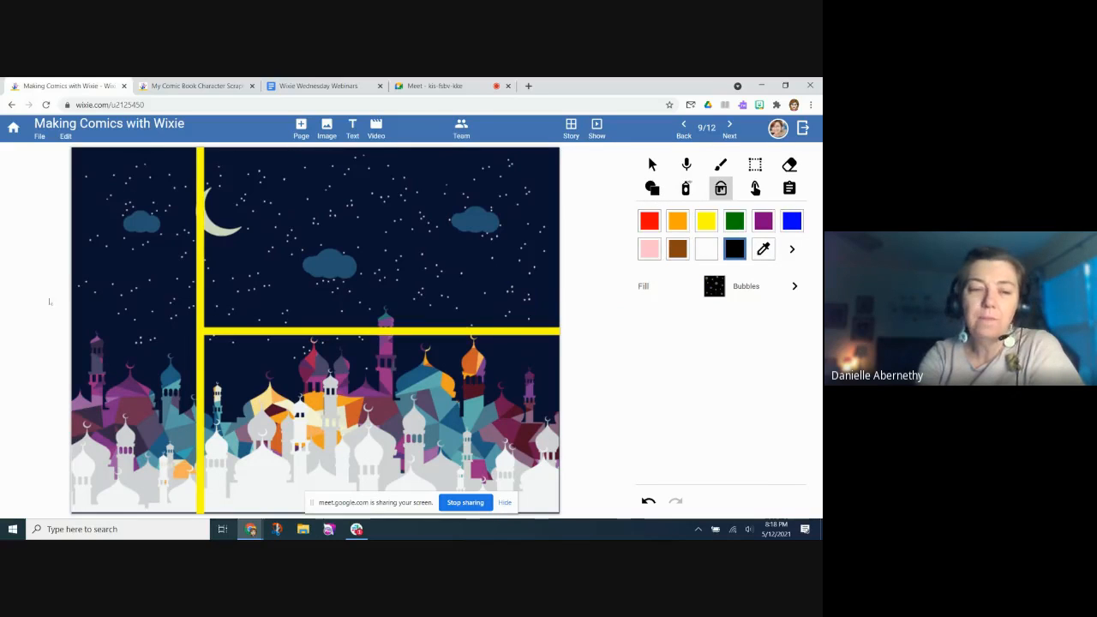
click(120, 295)
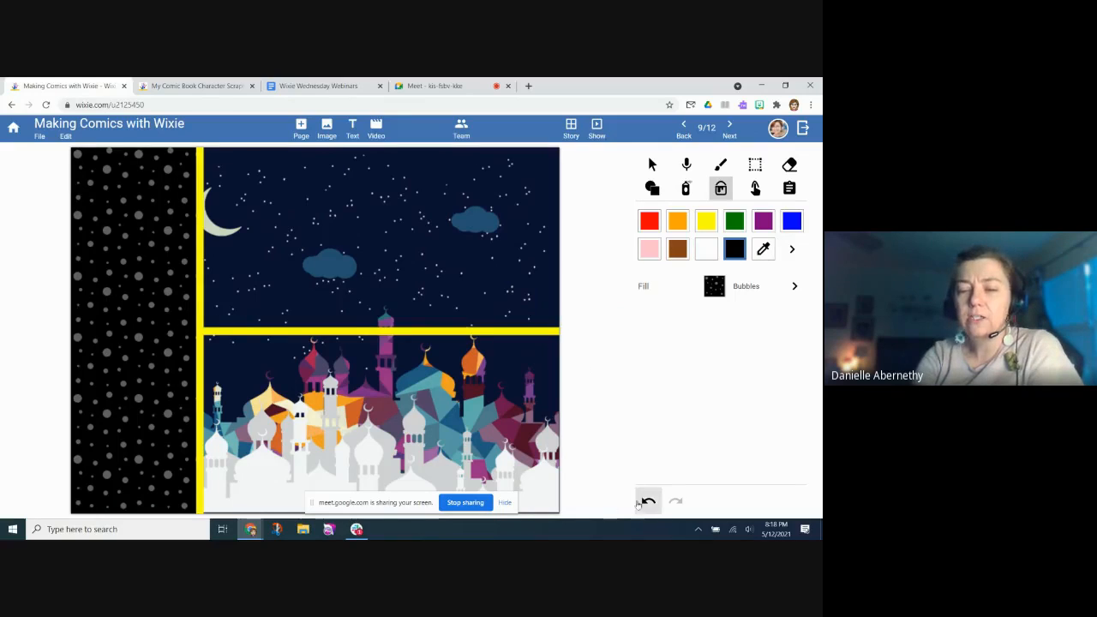
click(649, 502)
Step: Sample the dark navy of the night sky and fill the tall narrow panel with the Bubbles pattern in it
click(763, 249)
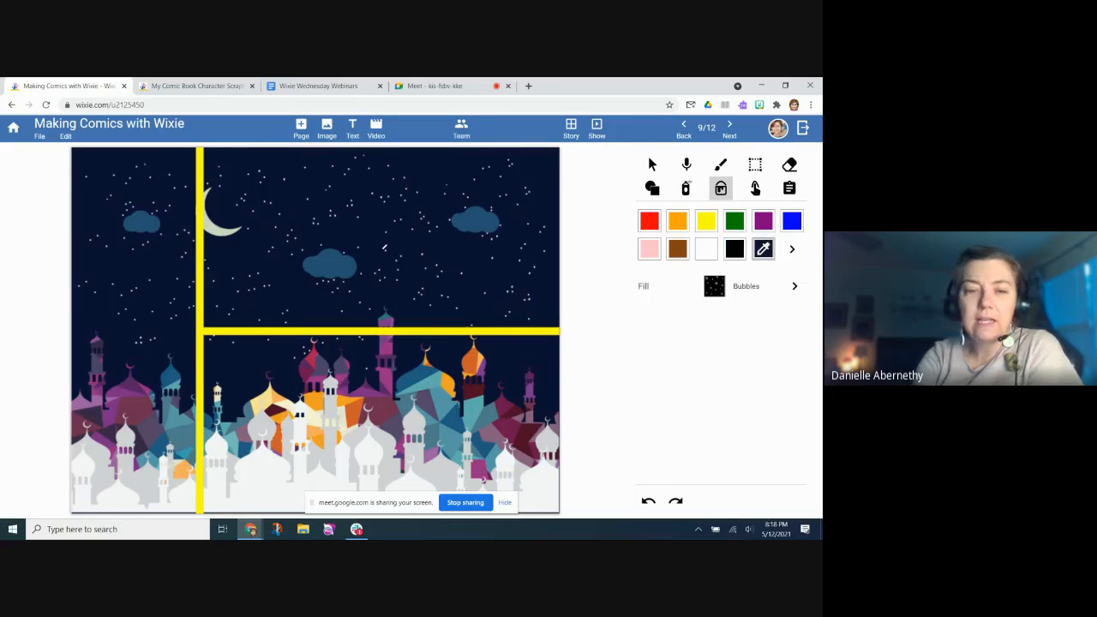
click(366, 231)
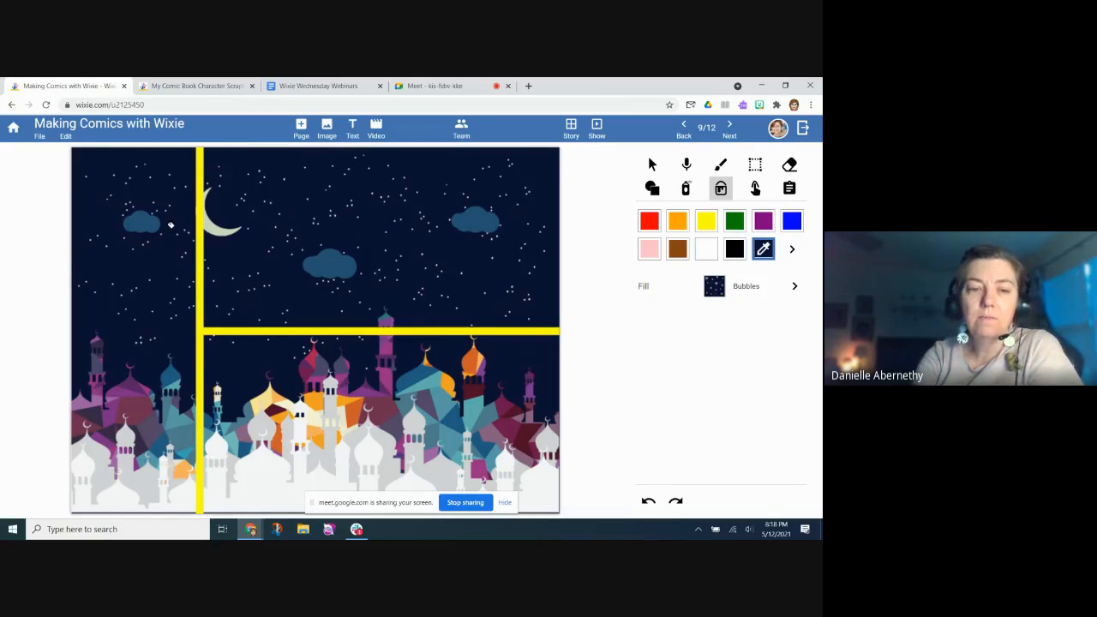
click(164, 247)
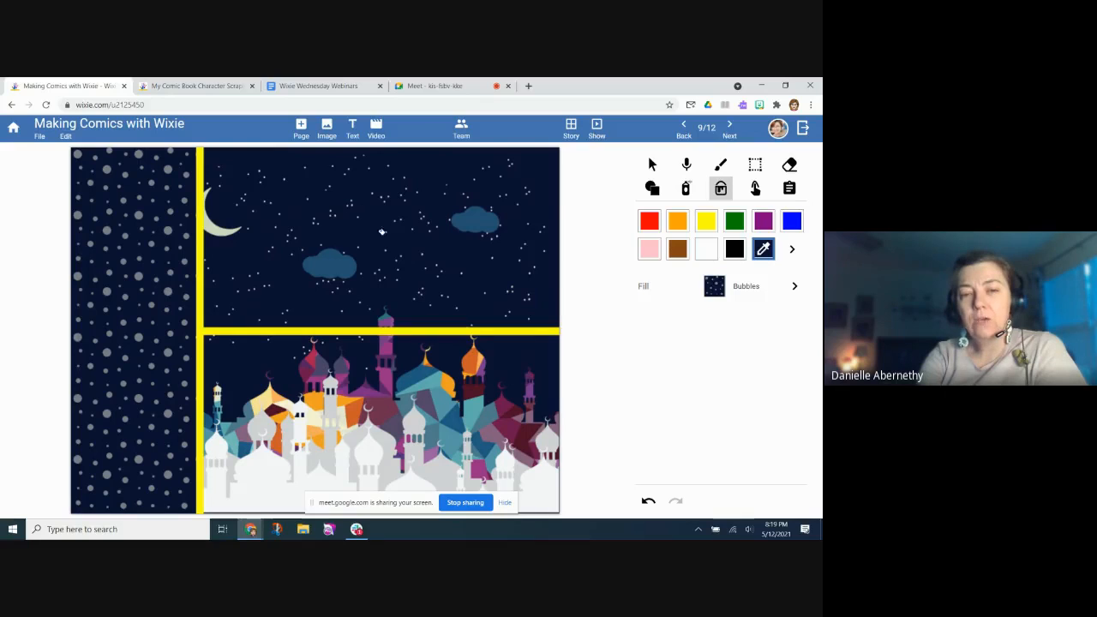
Step: Look through the fill patterns and set the fill to Radial-In
click(792, 292)
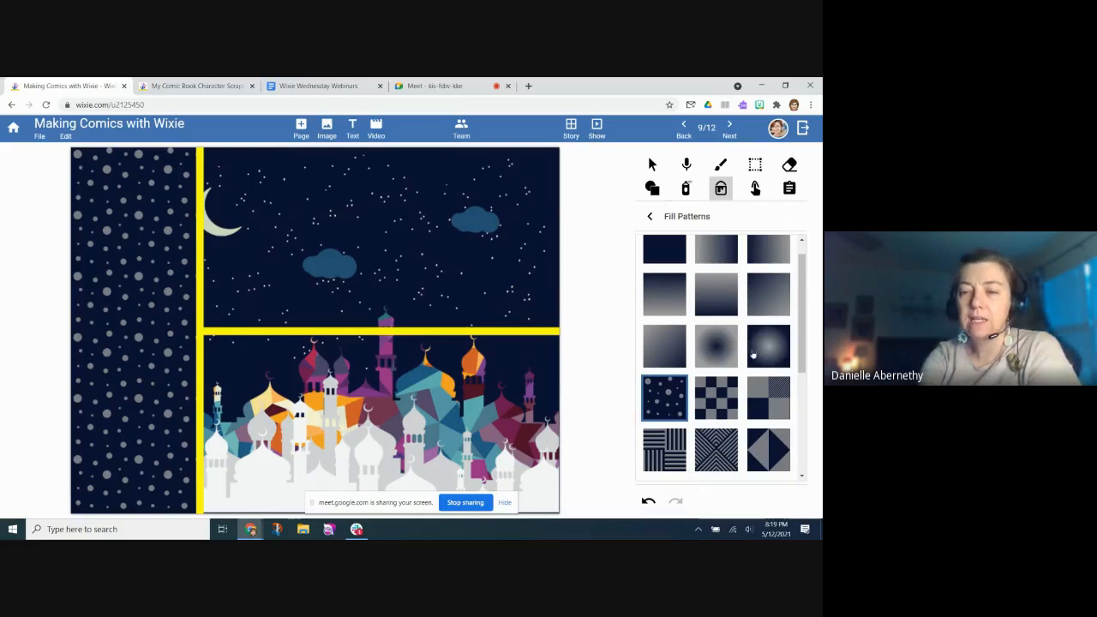
scroll(752, 361, down, 5)
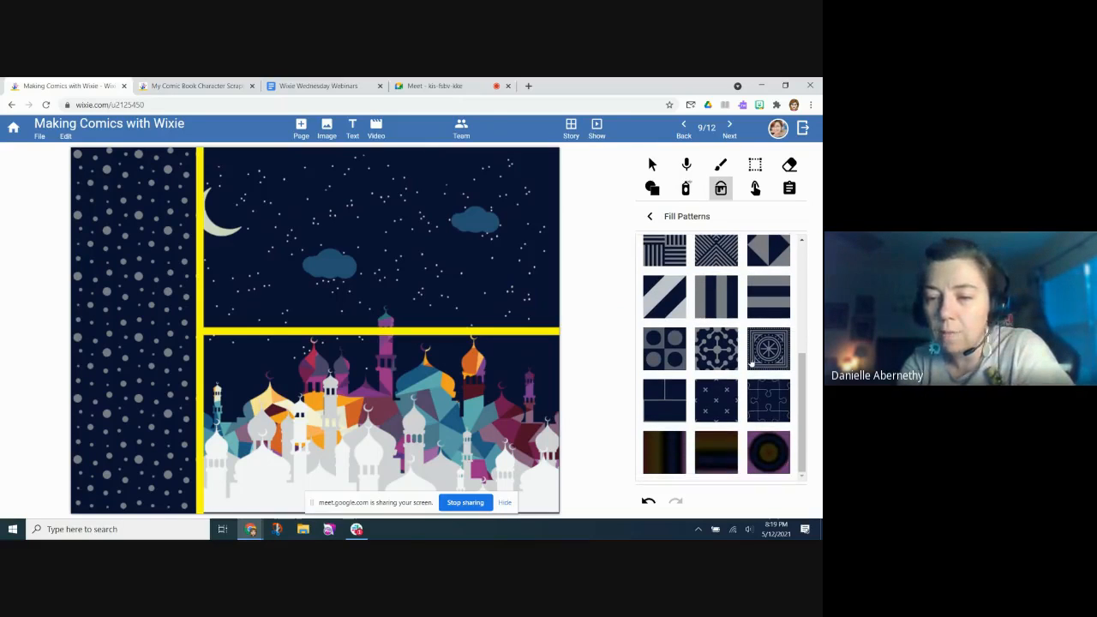
scroll(752, 363, up, 3)
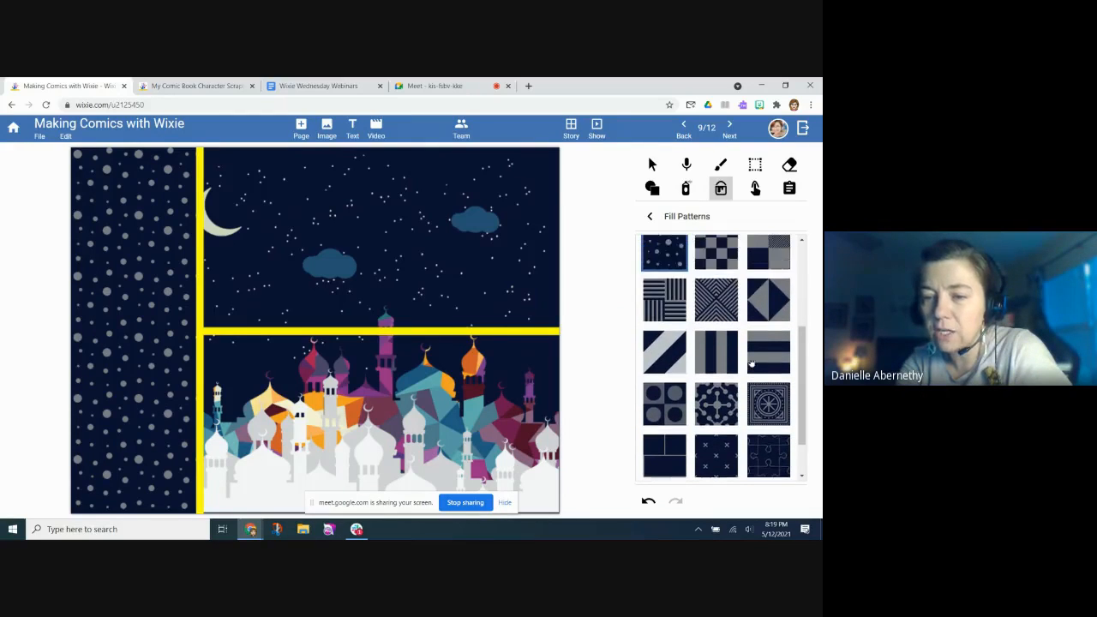
click(767, 380)
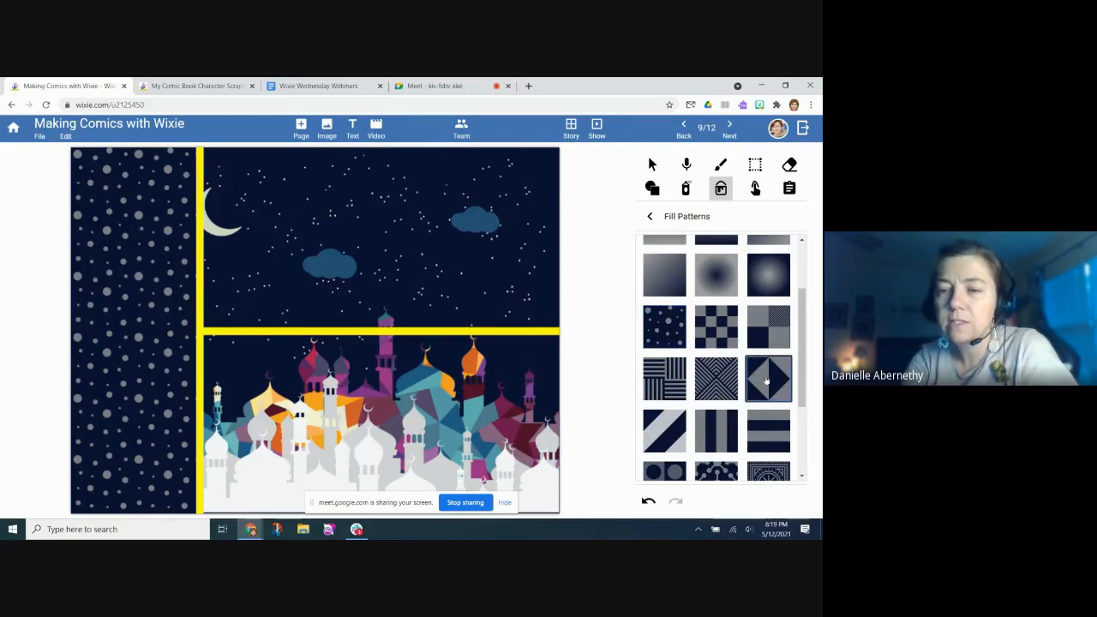
click(769, 273)
click(650, 216)
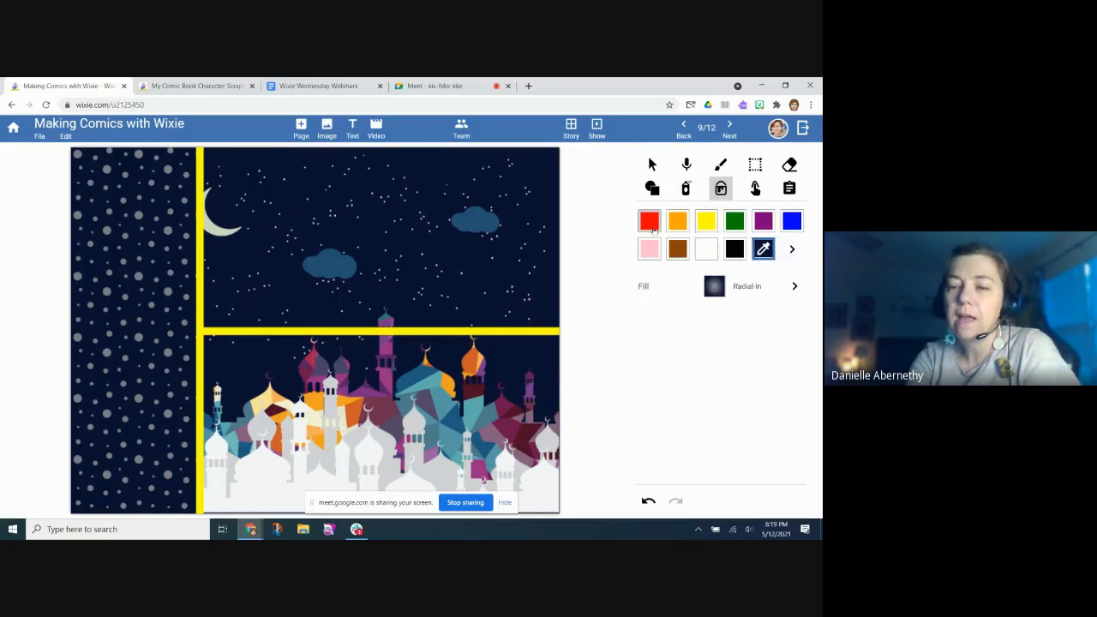
Step: Lighten the yellow fill color to #ffffb2 and fill the upper wide panel with the radial gradient
click(713, 222)
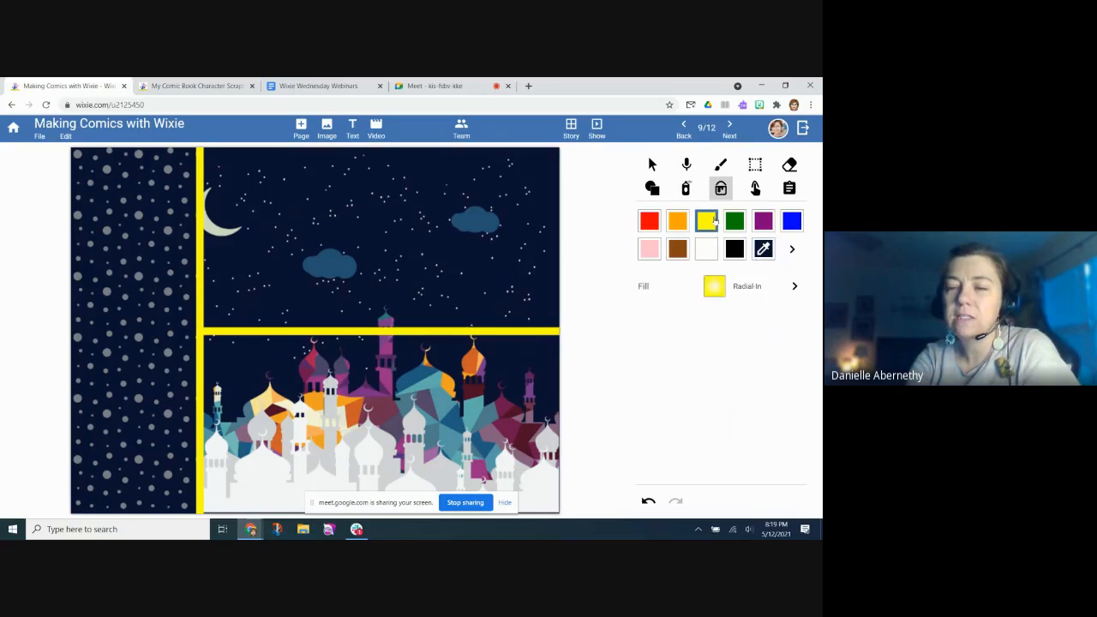
click(793, 251)
drag(727, 393, 669, 400)
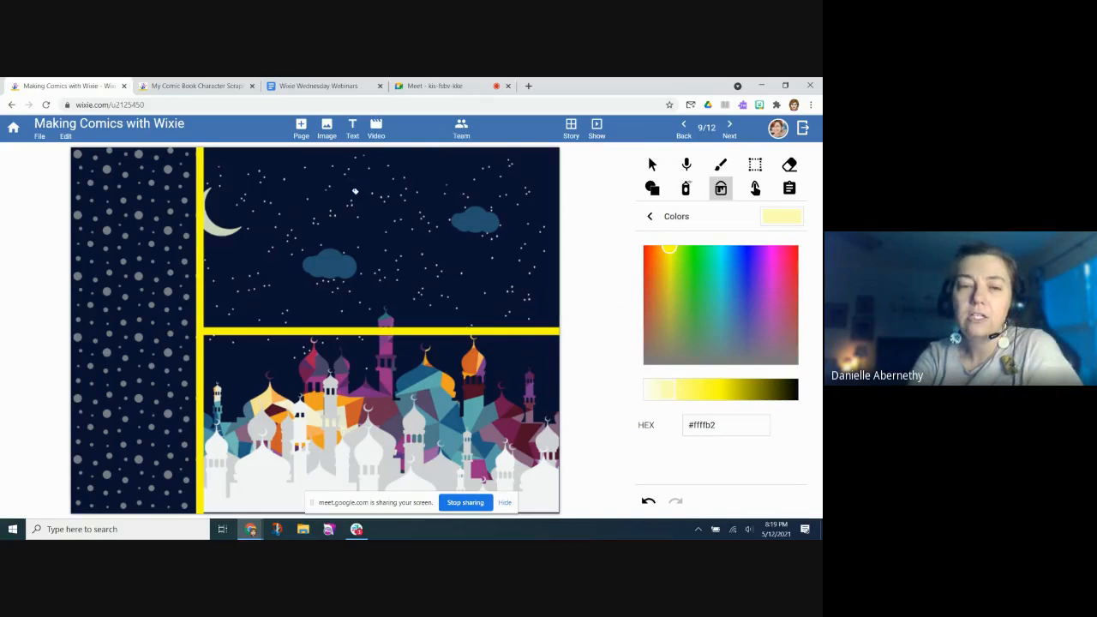
click(382, 230)
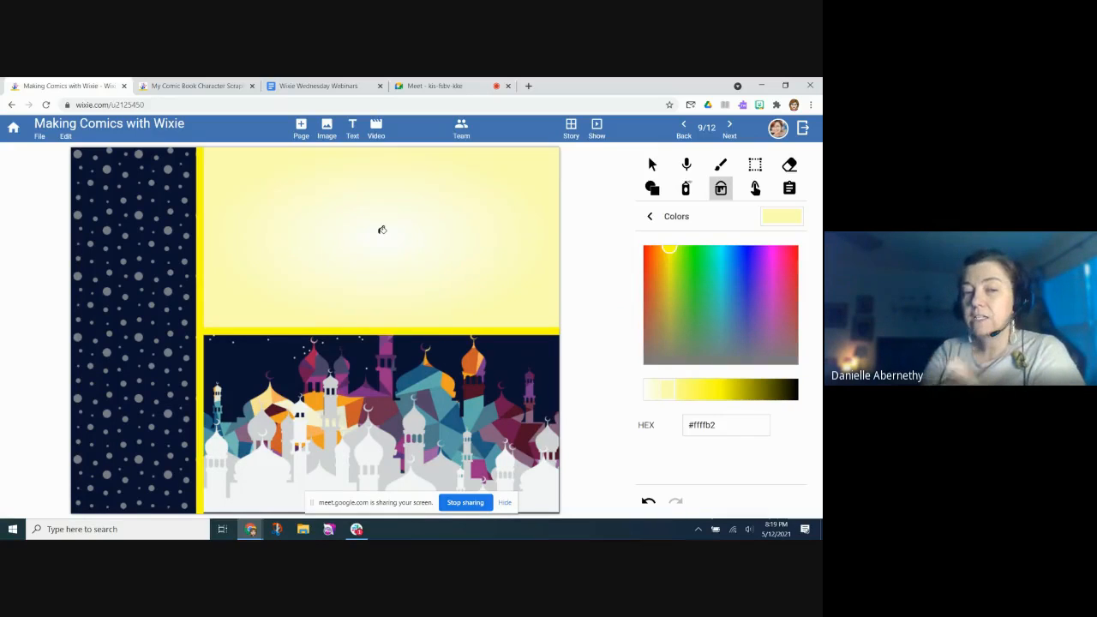
Step: Go back to page 8 and select the ocean picture to examine how it fills its panel
click(683, 126)
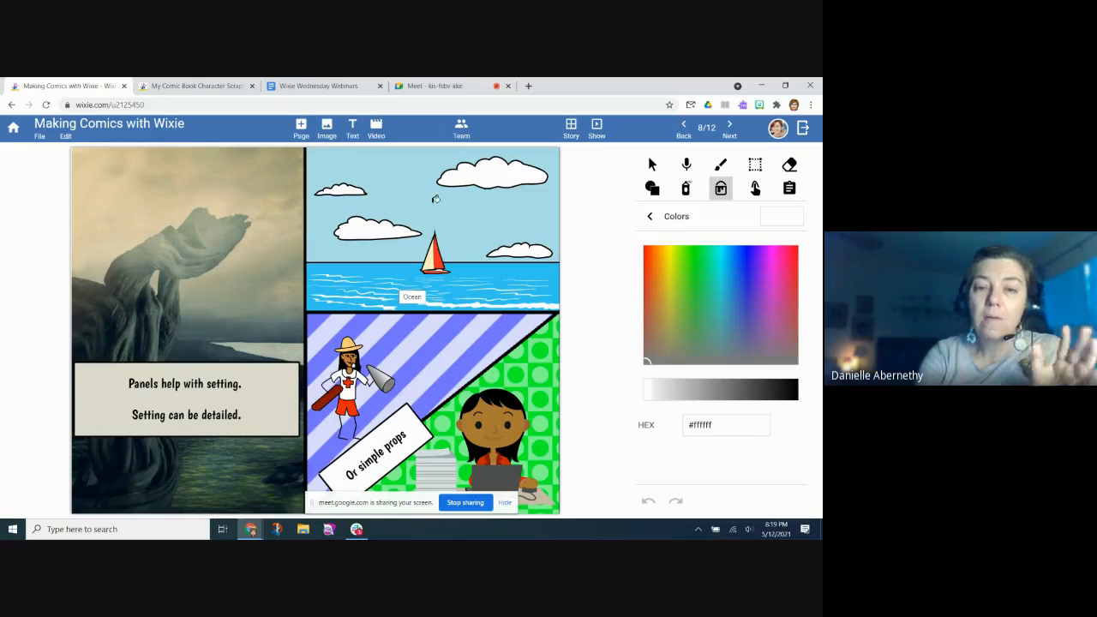
click(652, 165)
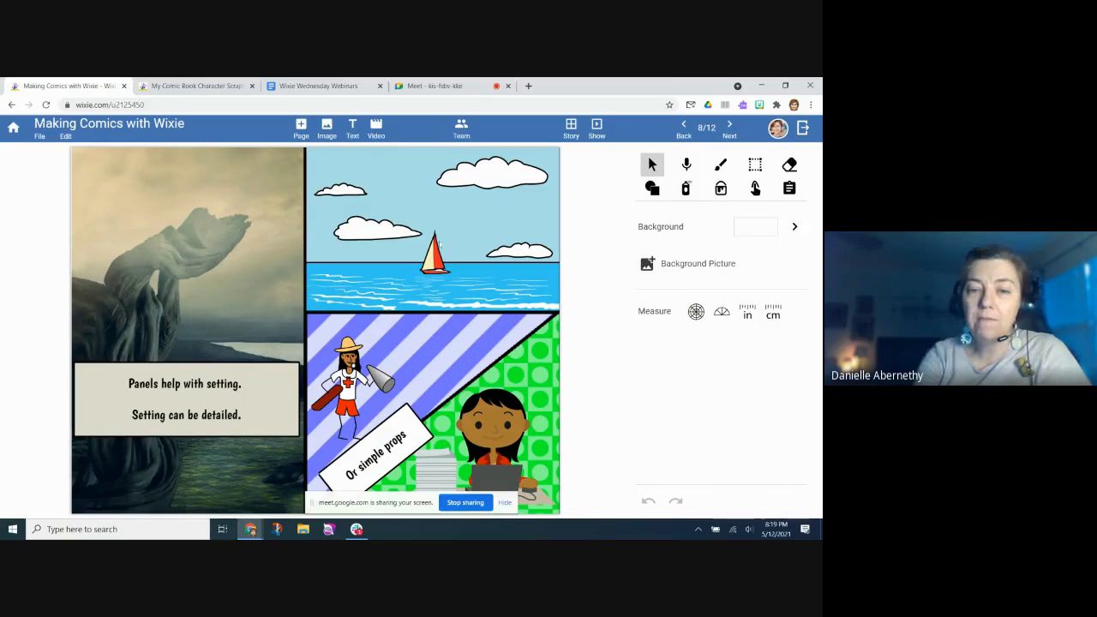
mouse_move(439, 244)
mouse_down()
mouse_move(437, 478)
mouse_move(432, 250)
mouse_up()
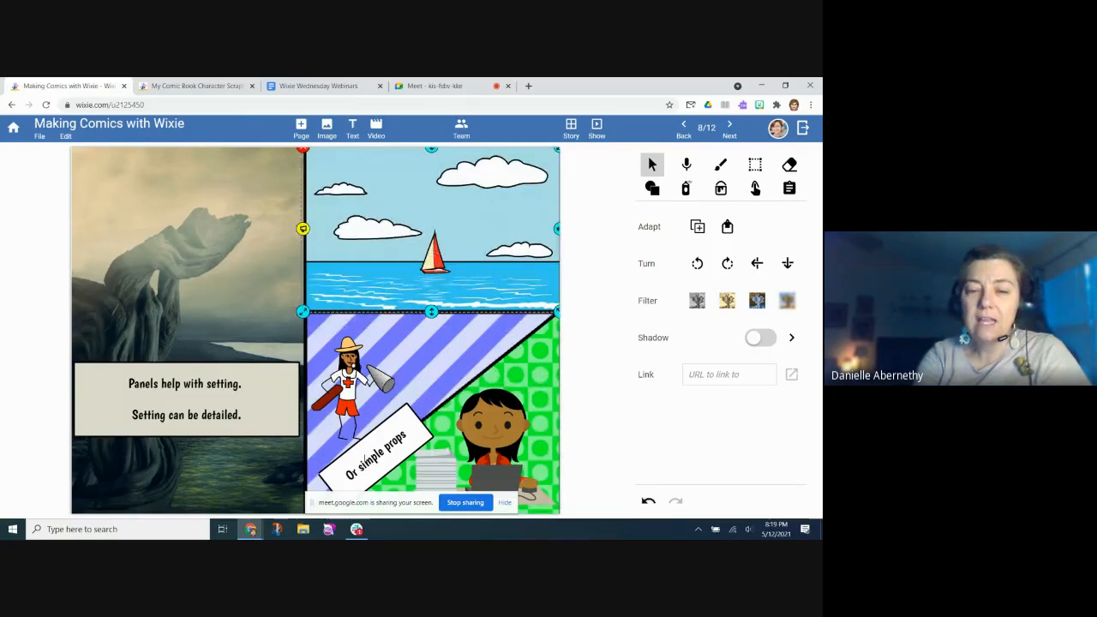
Step: Return to page 9 and add the castle photo alps005.jpg from the Castles folder of Pics4Learning's Architecture collection
click(725, 137)
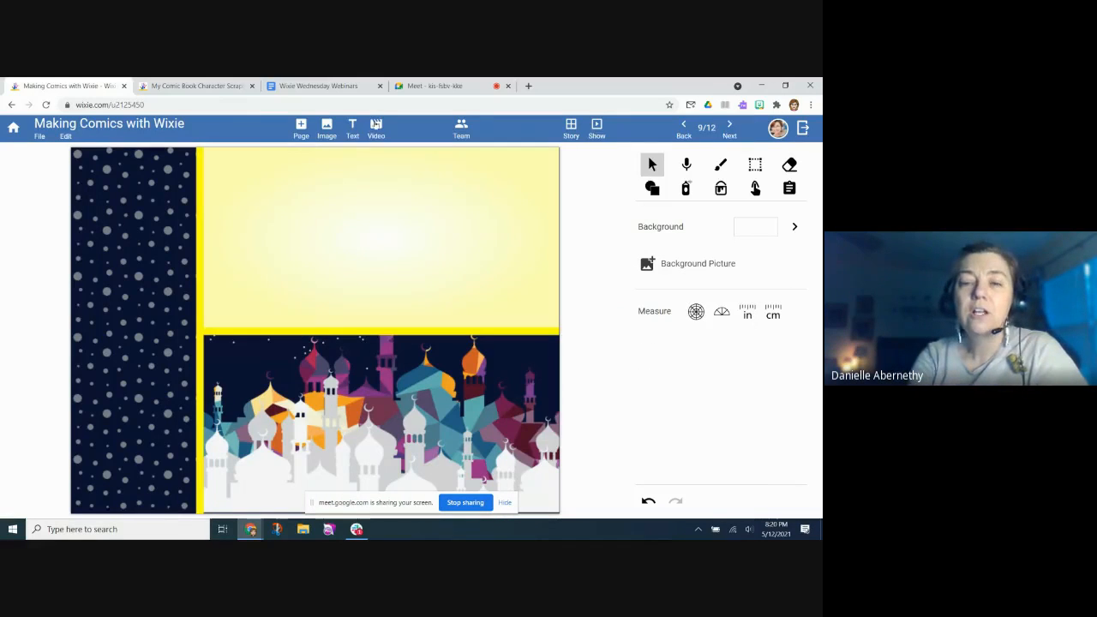
click(334, 134)
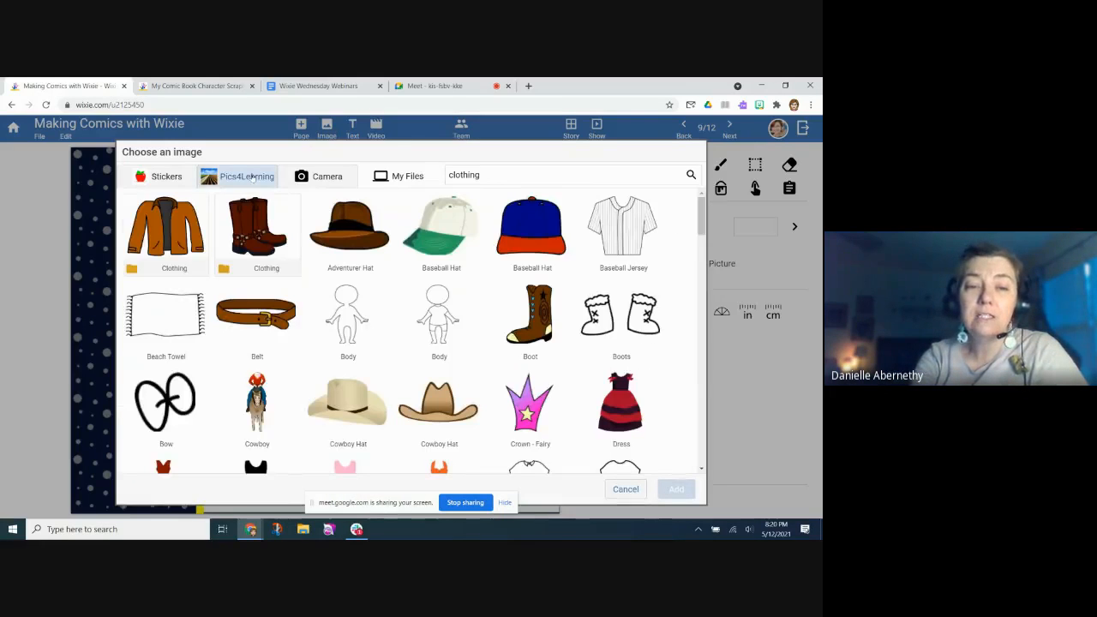
click(252, 177)
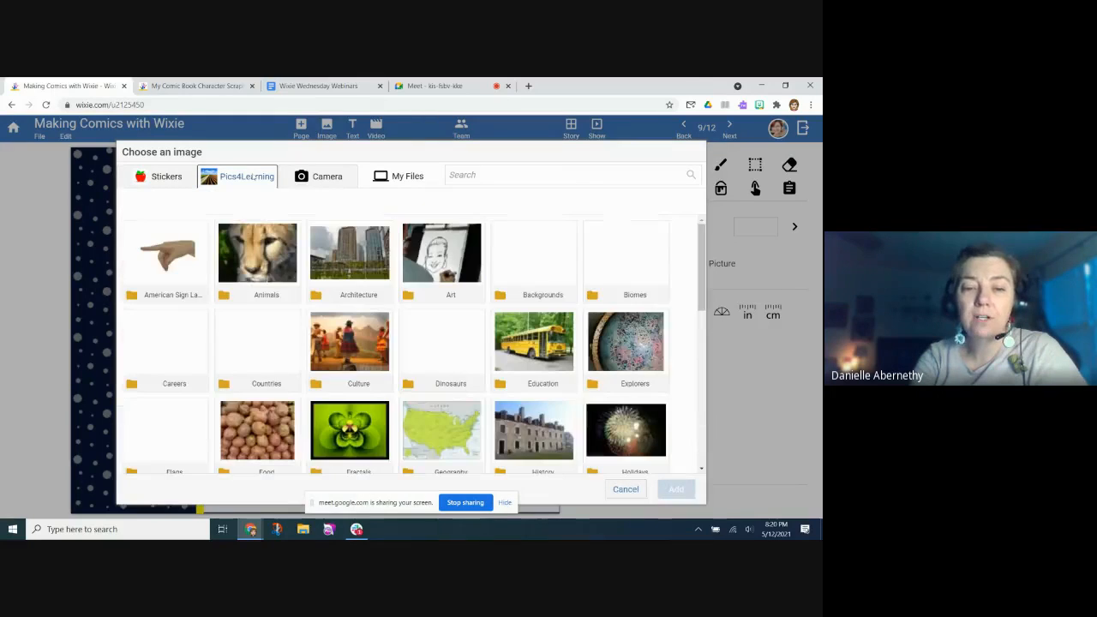
click(364, 249)
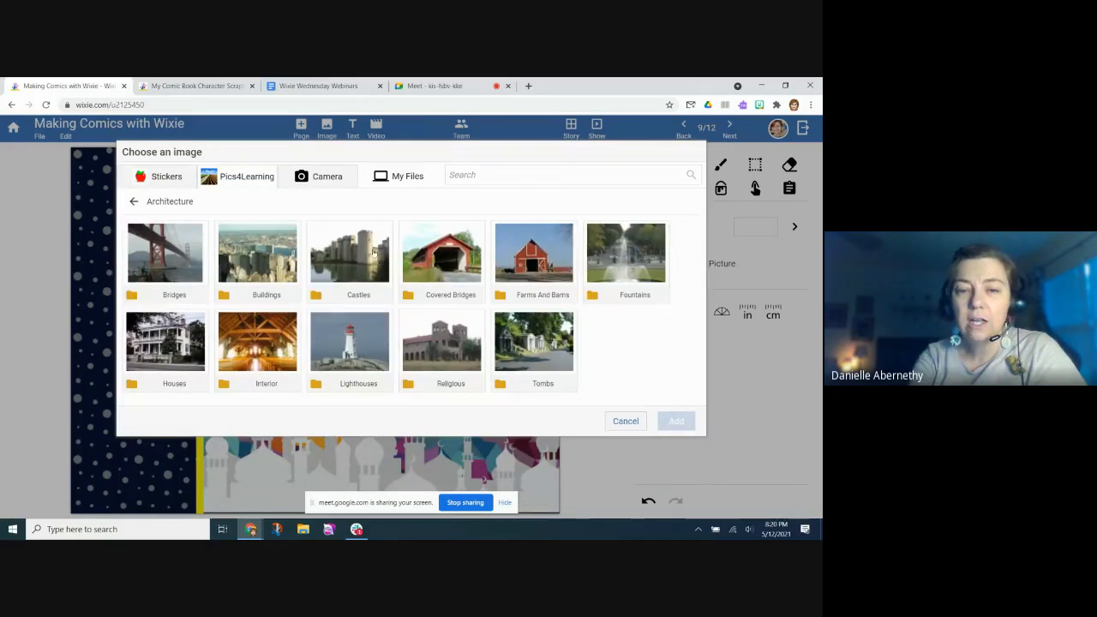
click(373, 253)
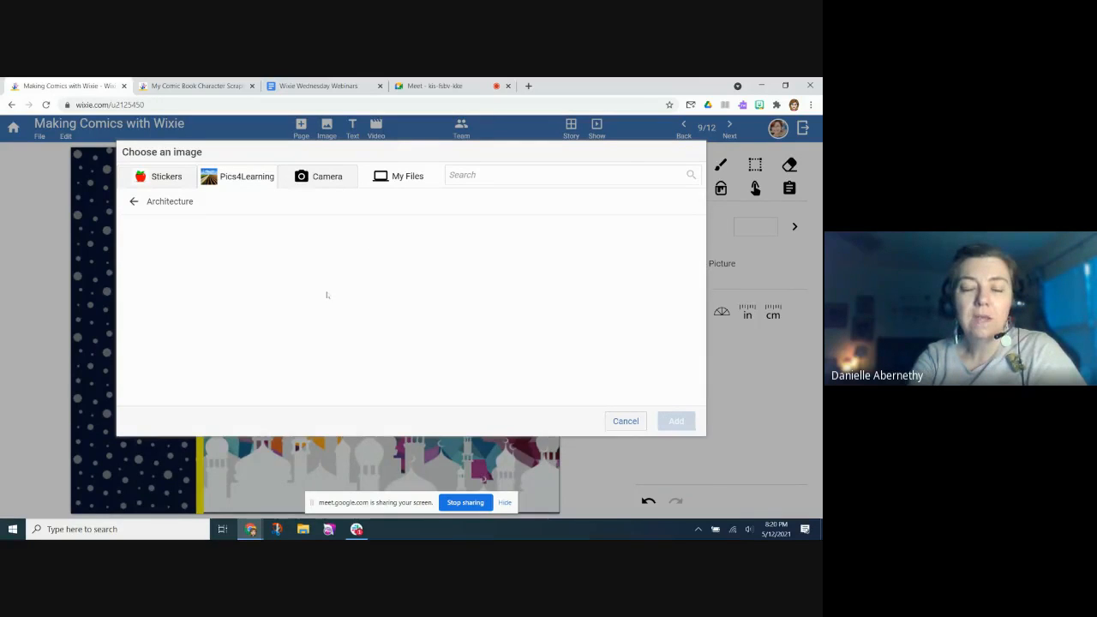
scroll(426, 329, down, 1)
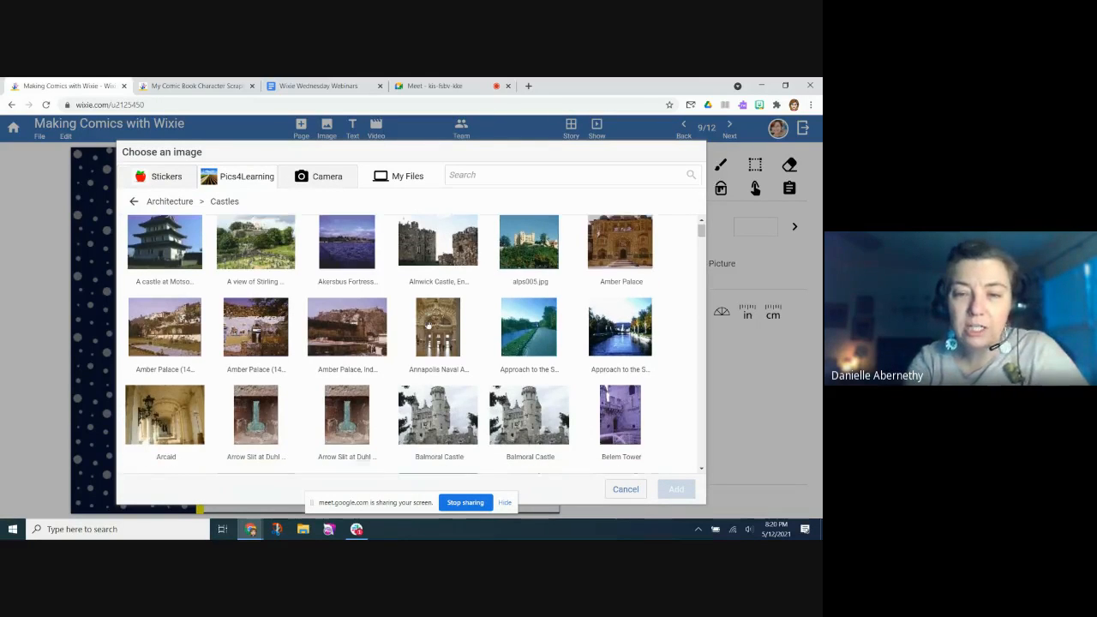
click(531, 257)
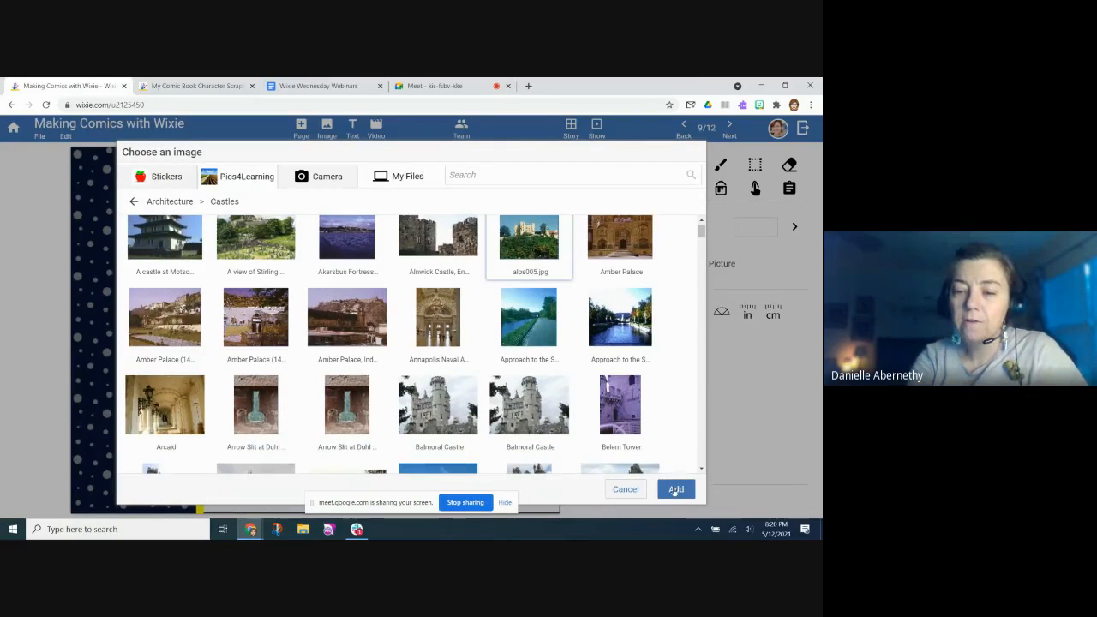
click(676, 488)
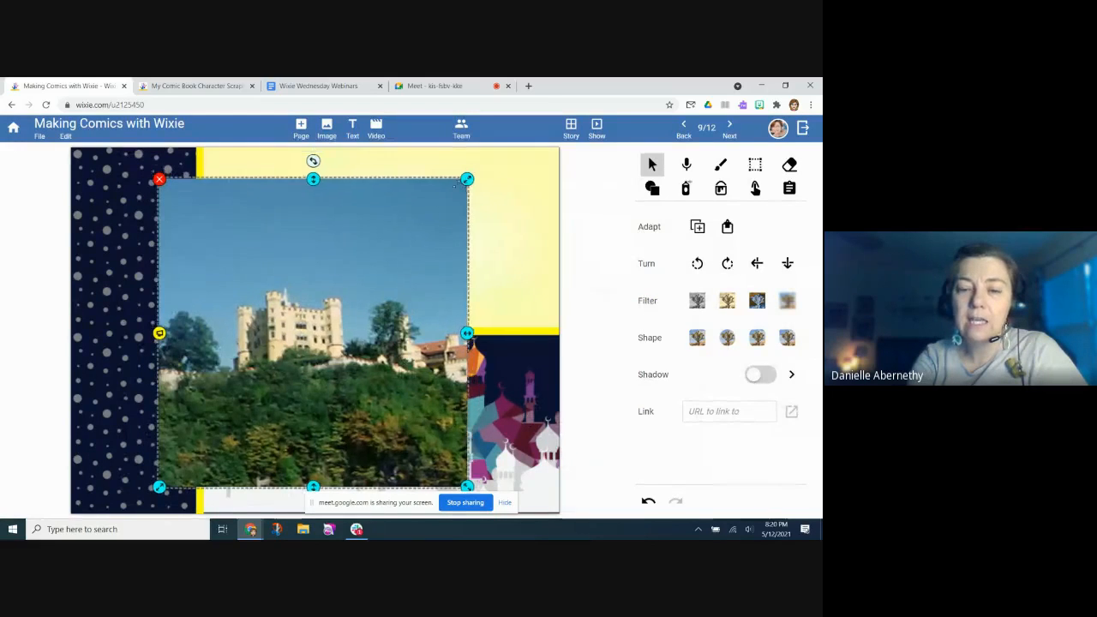
Step: Resize the castle photo to the upper panel's height and place it against the page's right edge
drag(471, 175, 313, 333)
drag(293, 371, 315, 197)
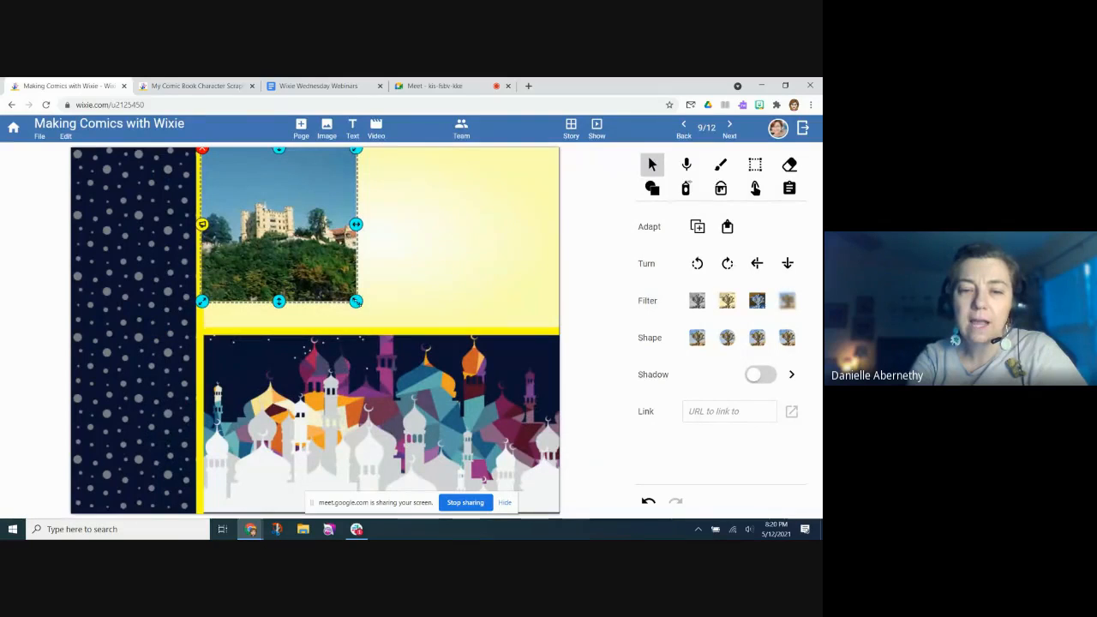
drag(355, 301, 382, 328)
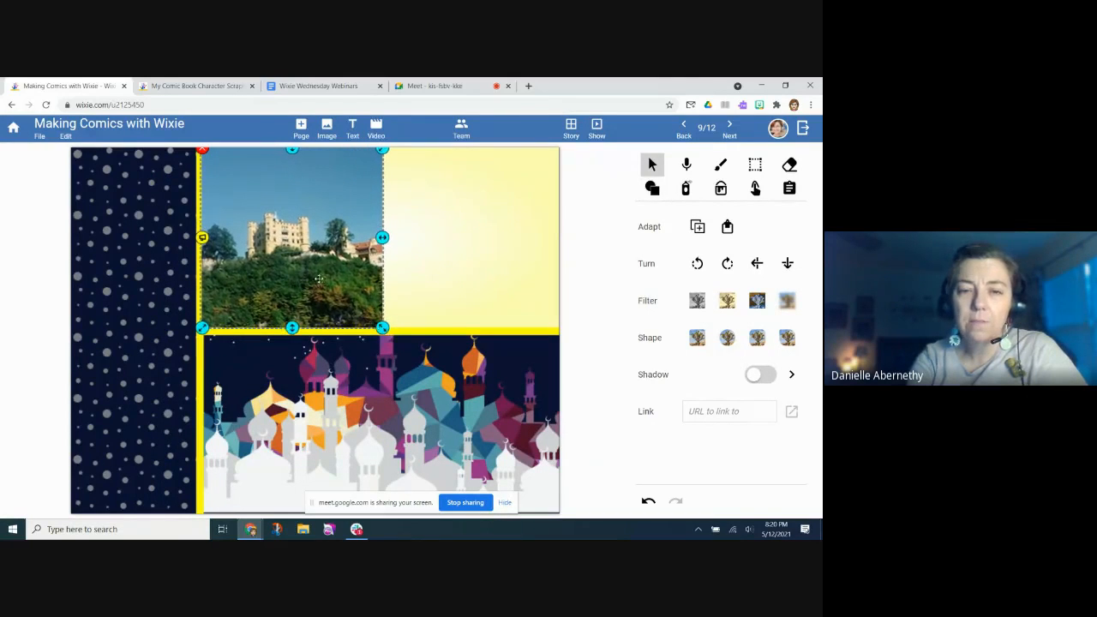
drag(319, 283, 498, 276)
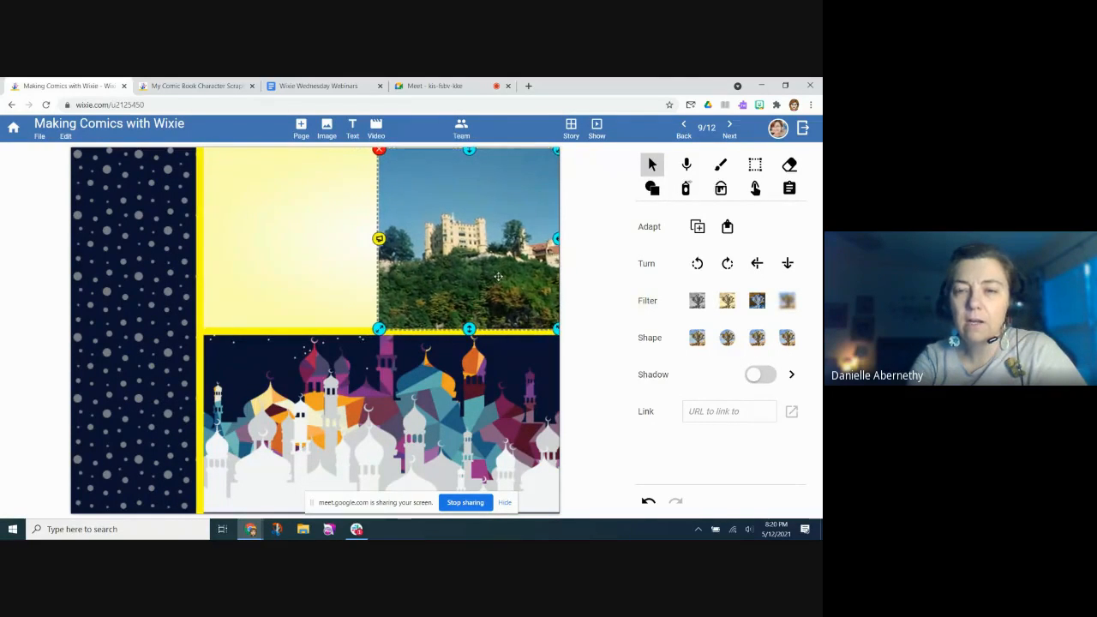
click(733, 233)
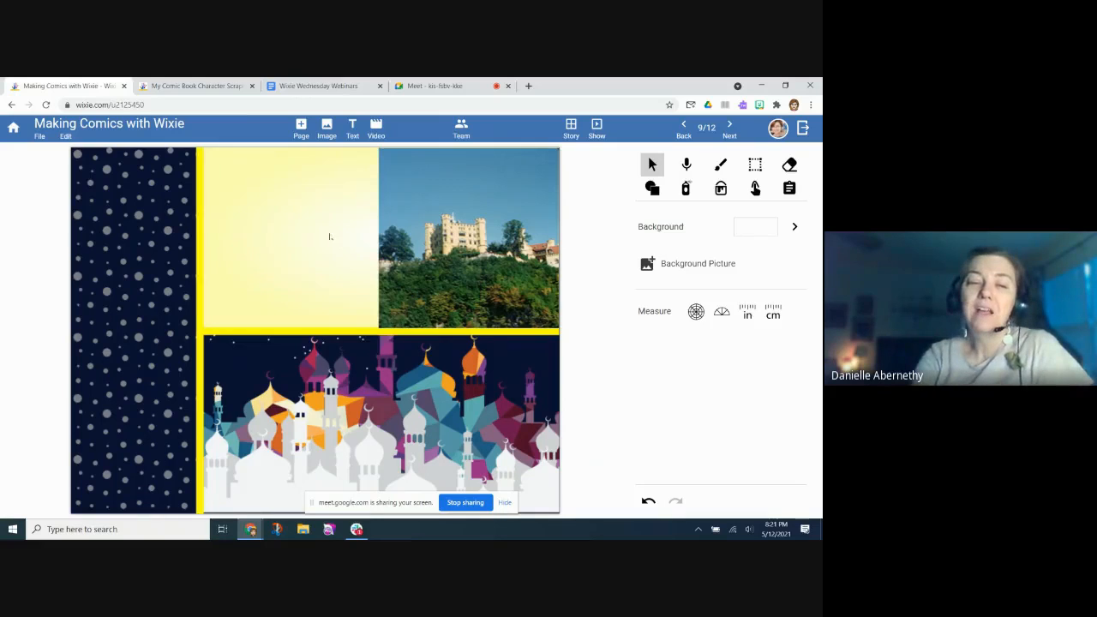
Step: Go to page 10 and move the black box over the character's foot up and back to see what it covers
click(731, 130)
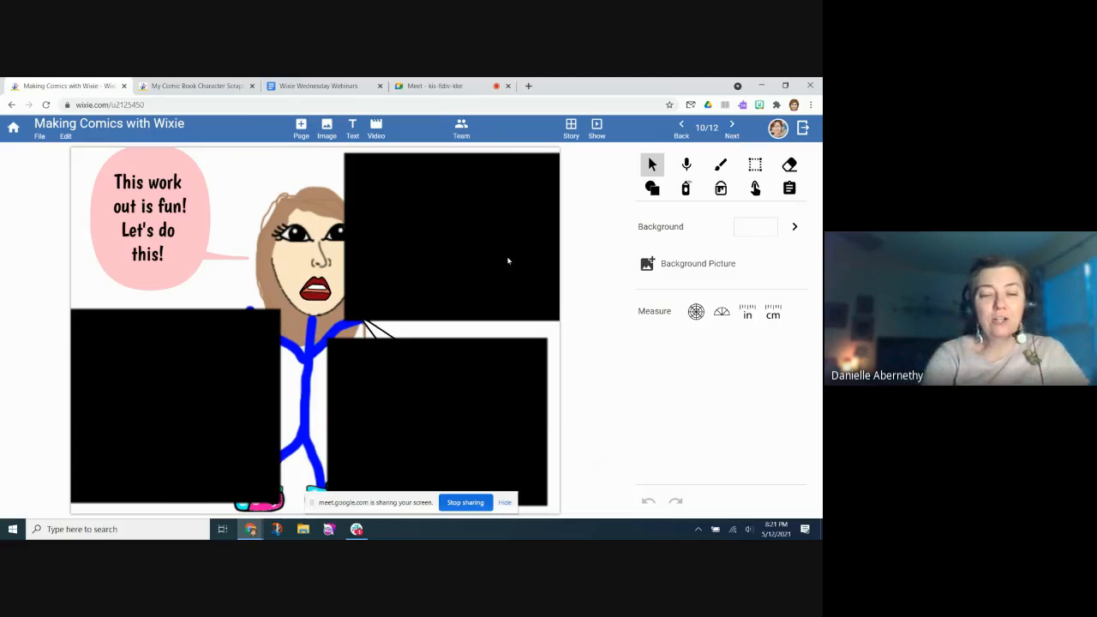
drag(249, 484, 246, 460)
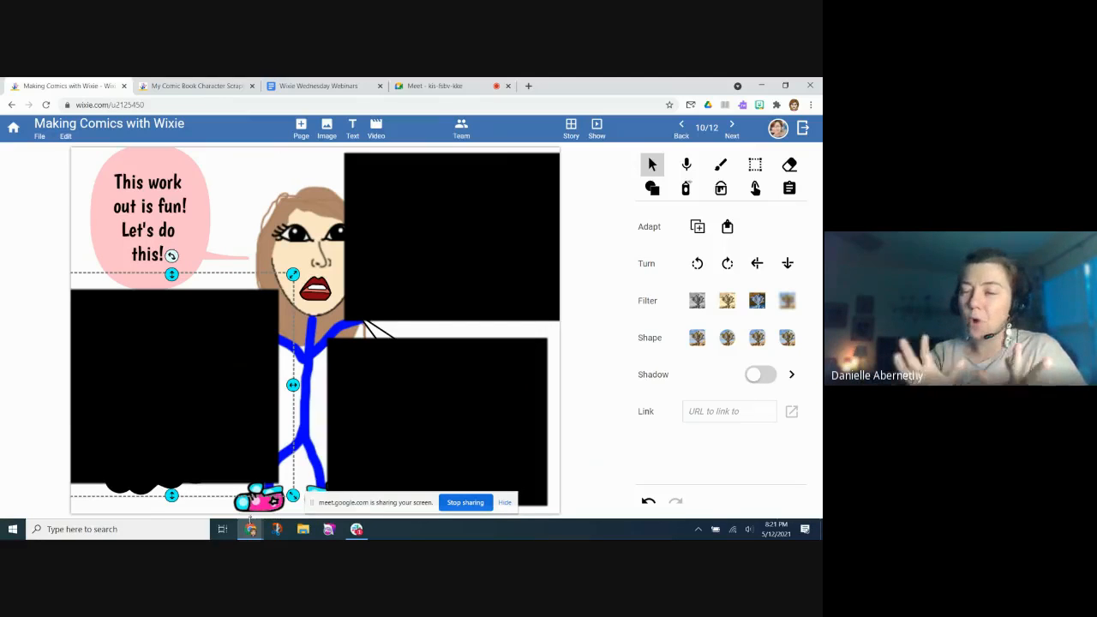
drag(240, 426, 238, 447)
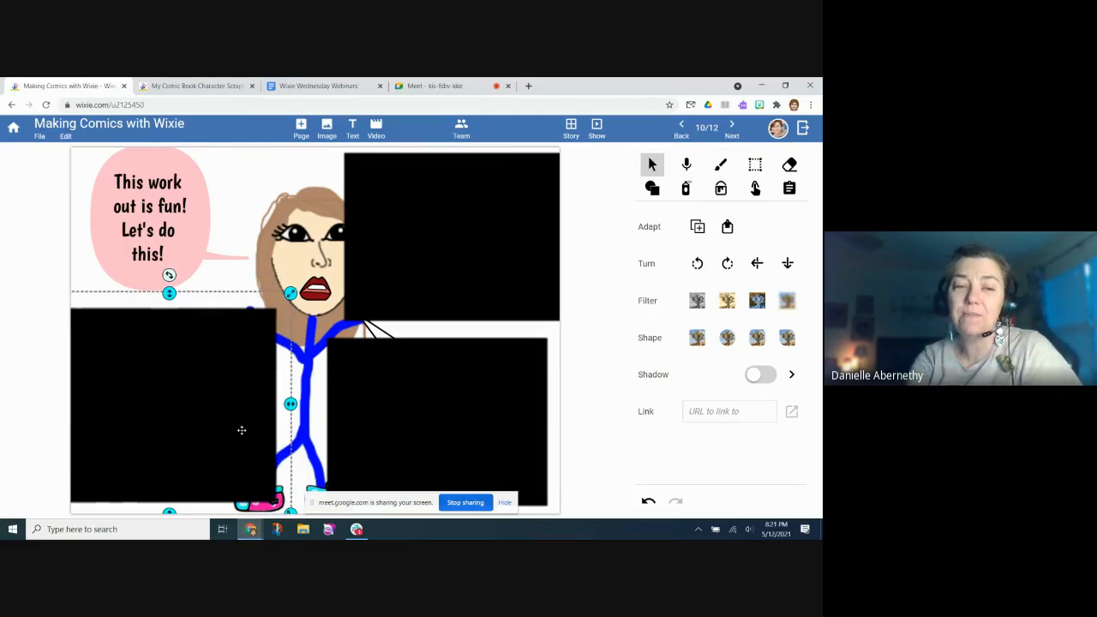
Step: Delete the three black boxes covering the thought bubble, the jagged shout bubble and the "Phew! 5 miles done" speech bubble
click(189, 230)
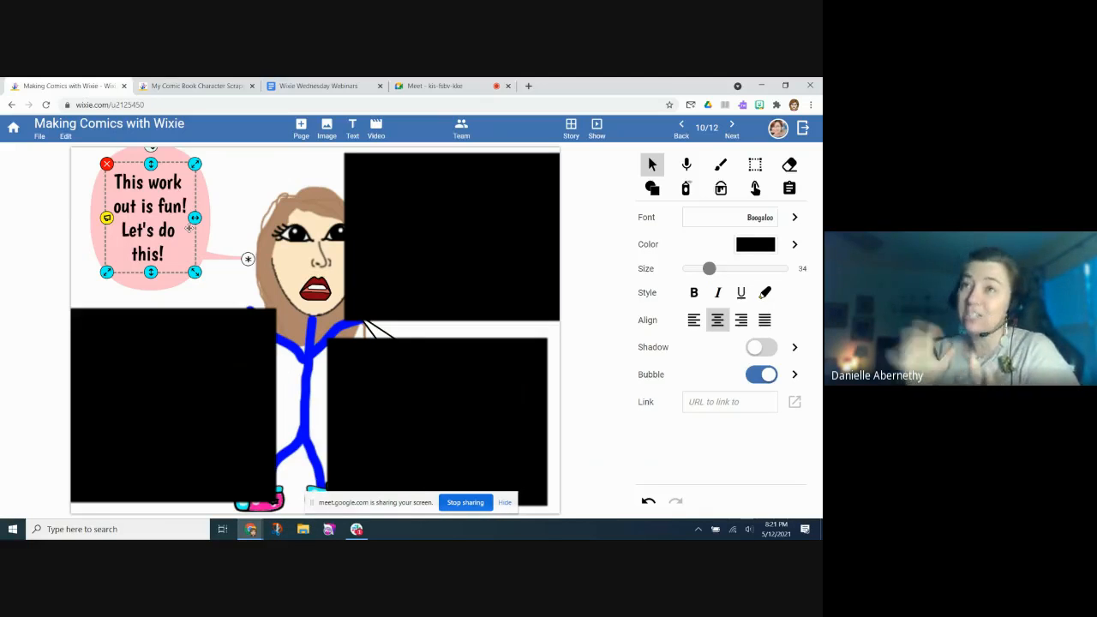
click(415, 179)
drag(394, 201, 382, 242)
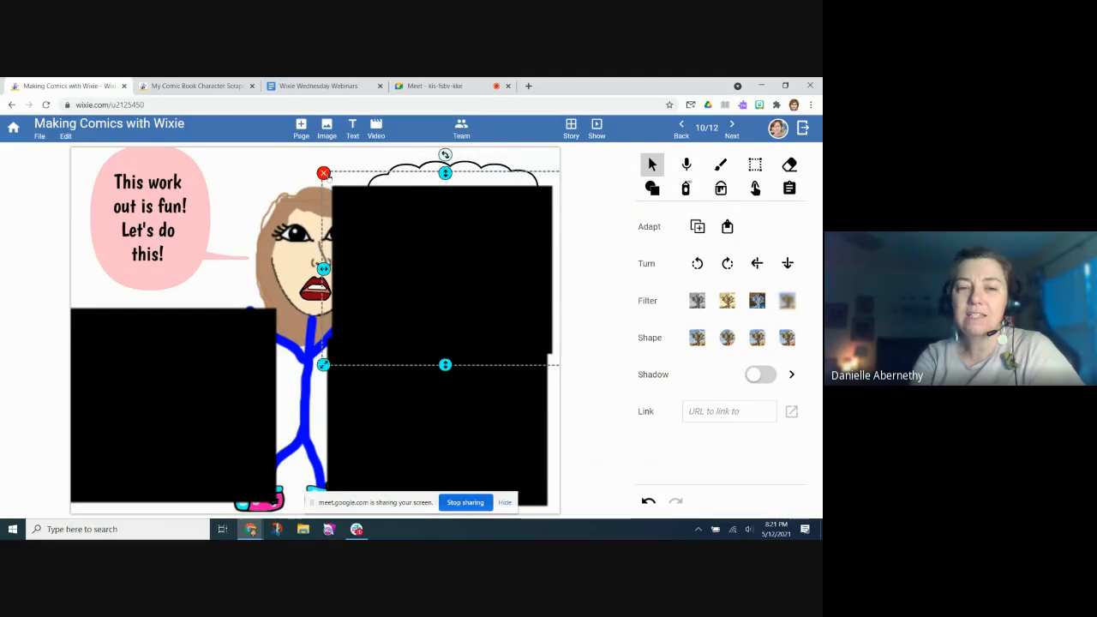
click(324, 174)
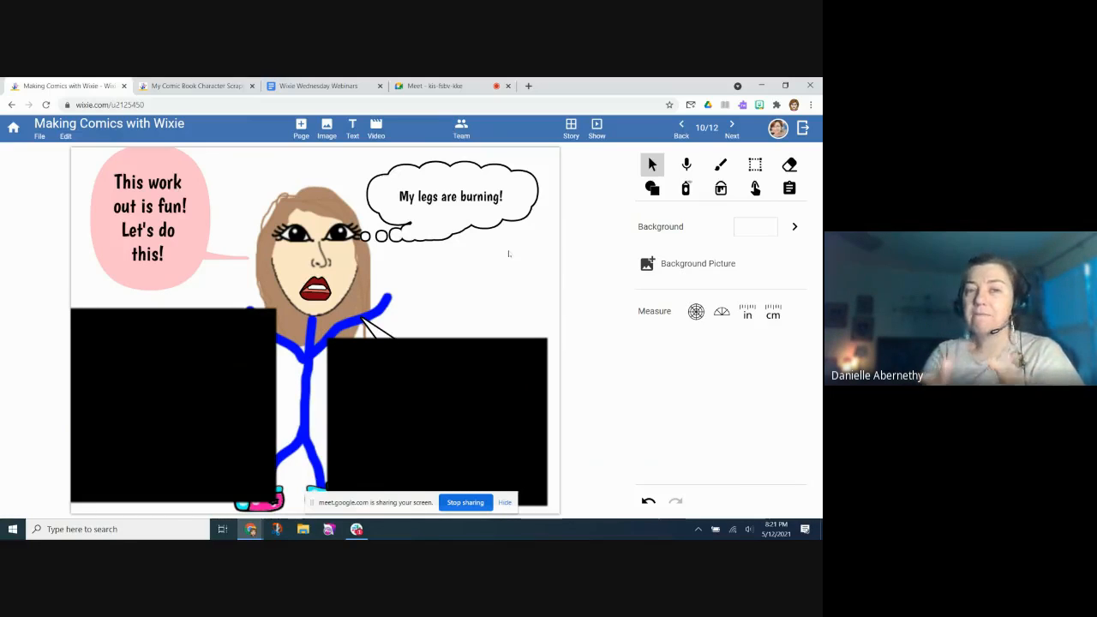
drag(231, 365, 327, 323)
click(128, 265)
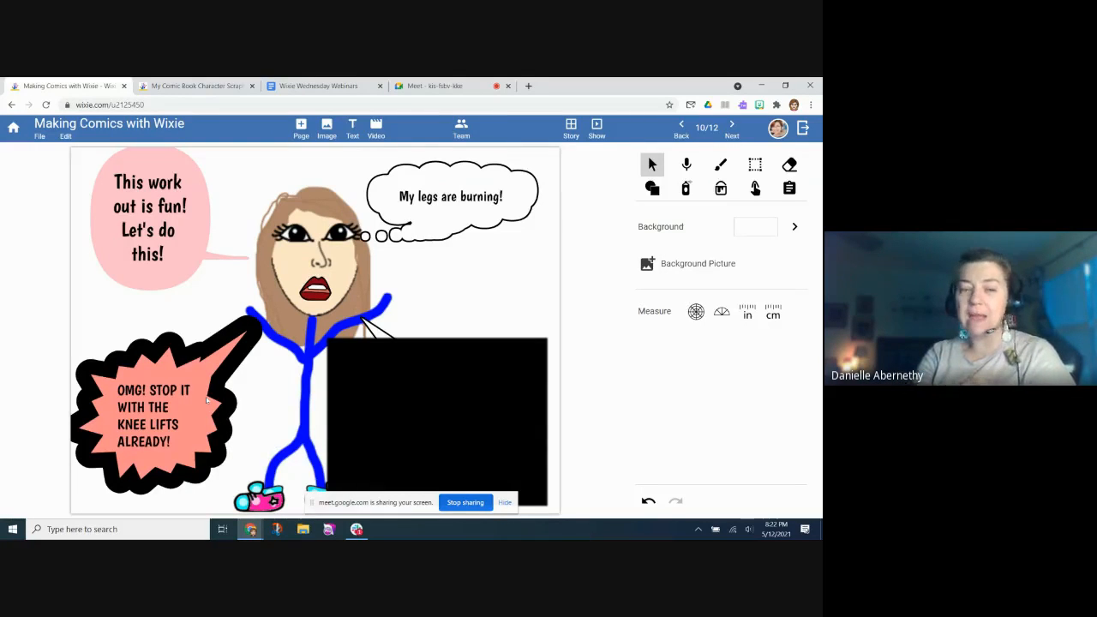
click(413, 469)
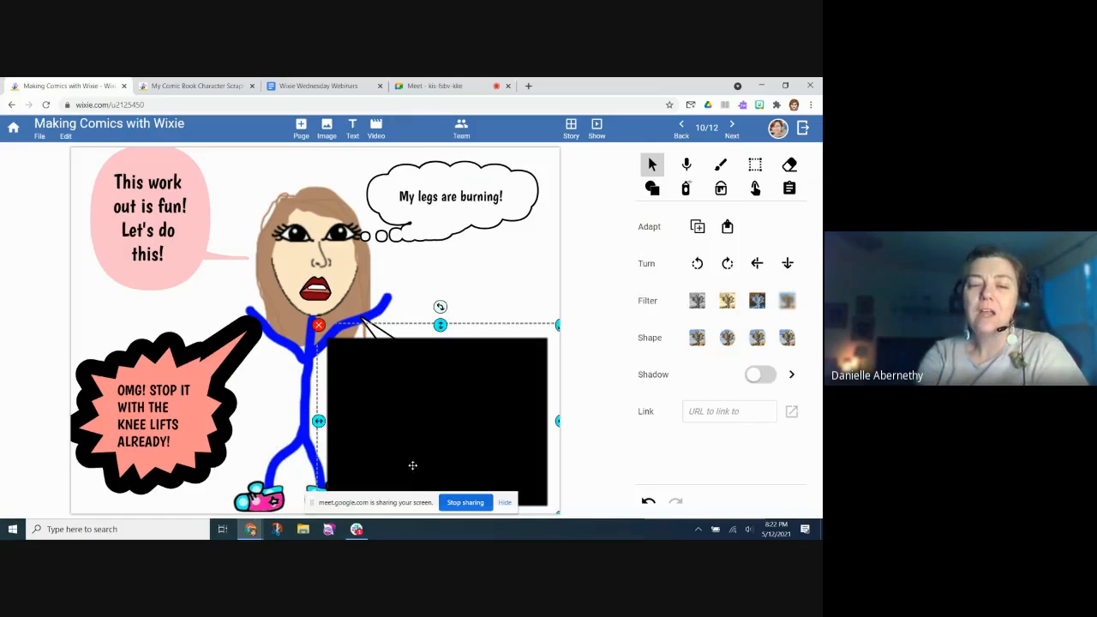
click(322, 329)
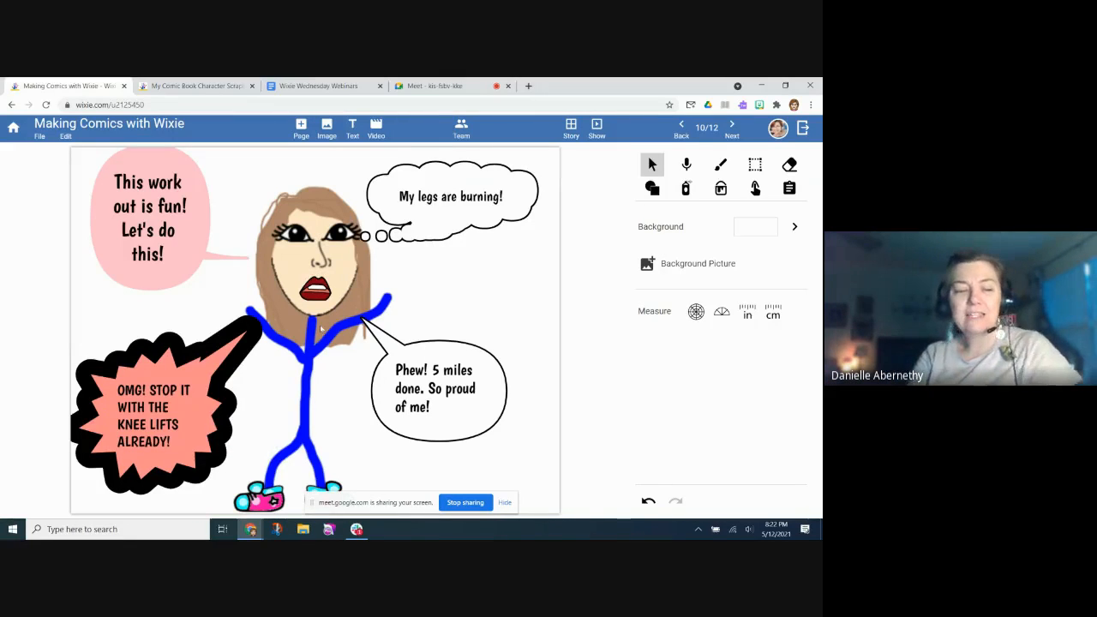
Step: Give the "Phew! 5 miles done" speech bubble a green outline and make the outline thicker
click(457, 370)
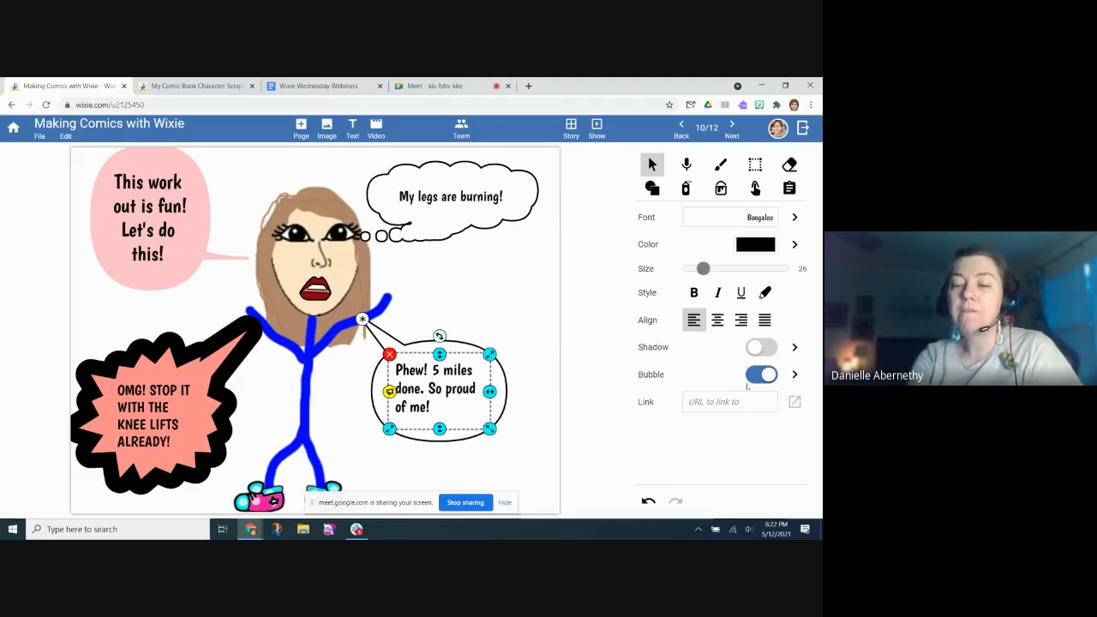
click(794, 374)
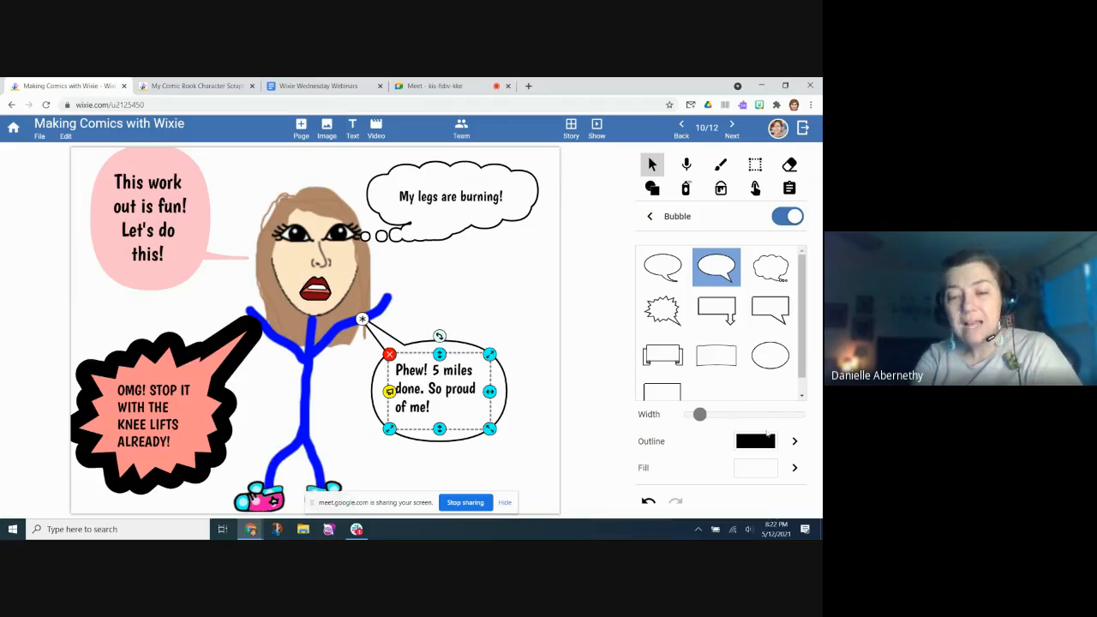
click(796, 443)
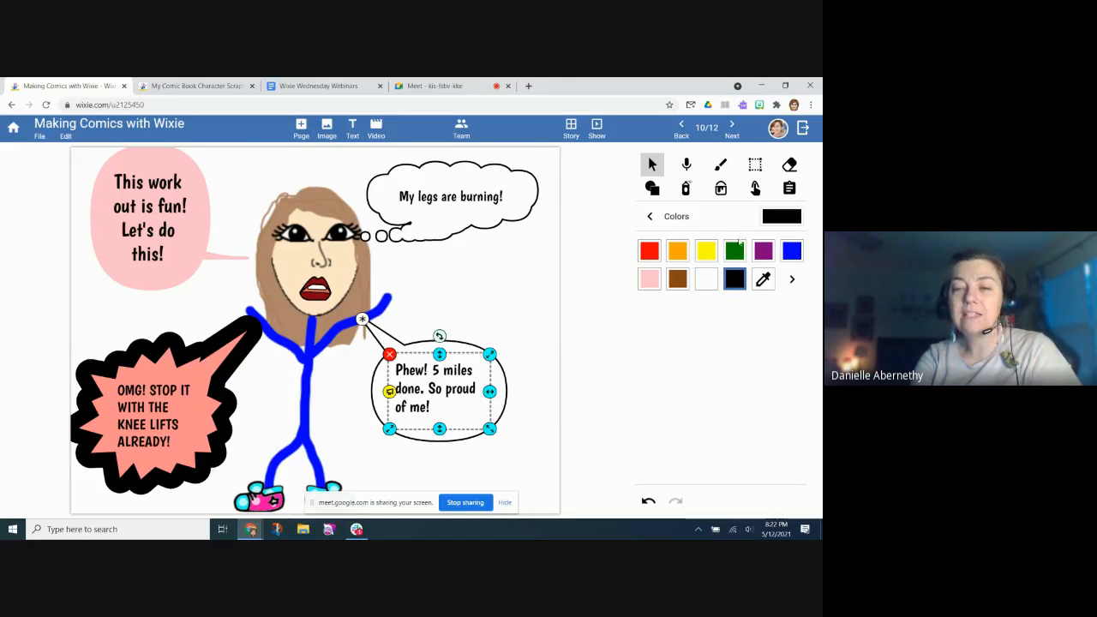
click(735, 251)
click(650, 216)
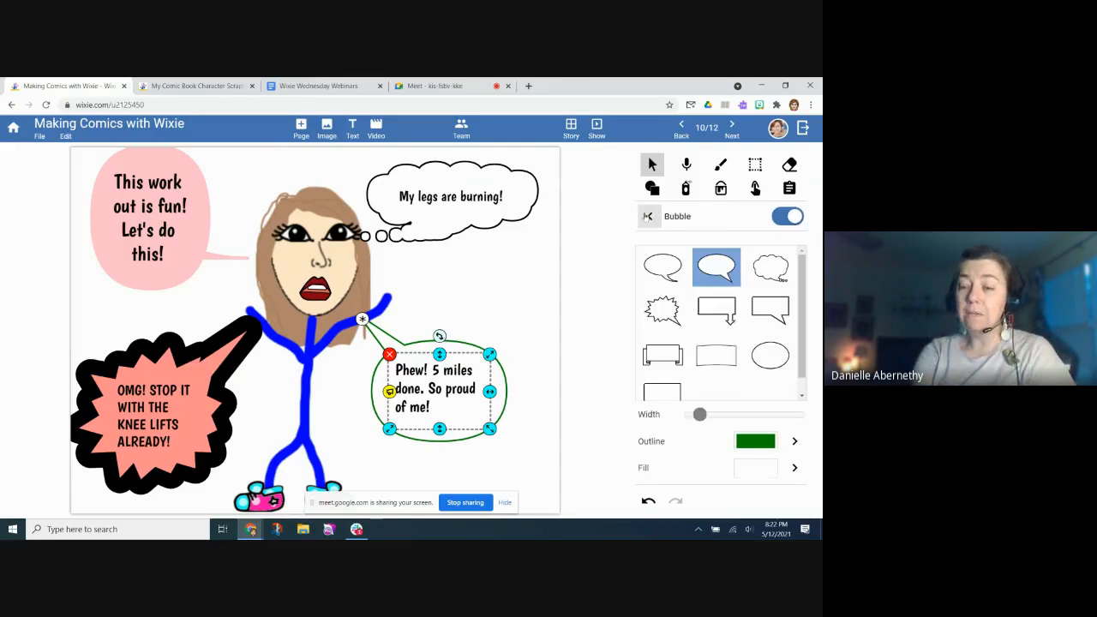
drag(700, 420, 722, 421)
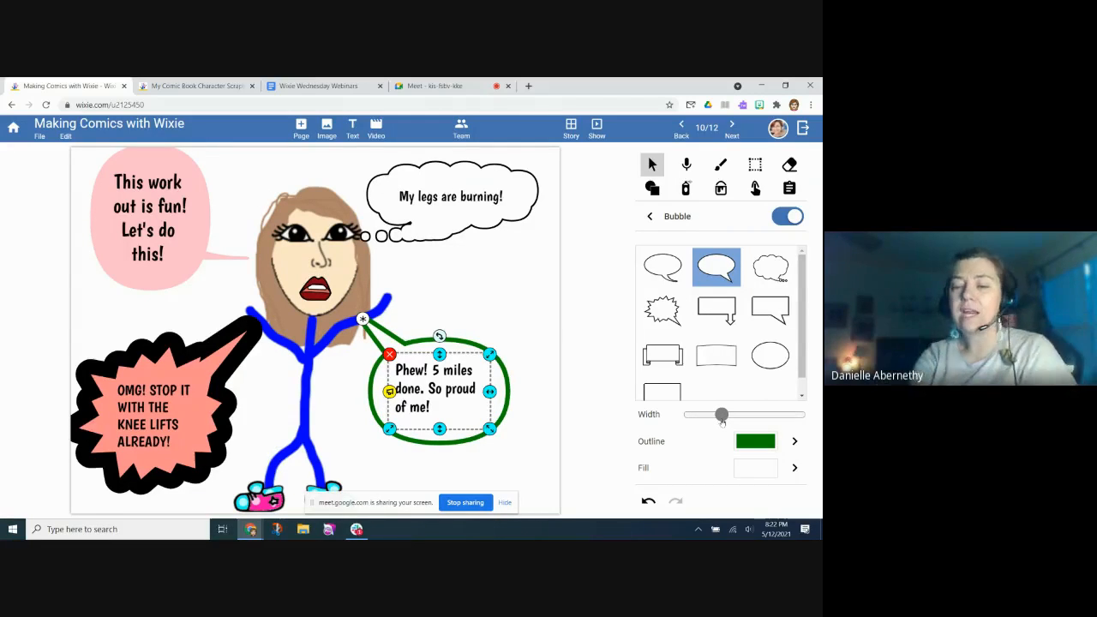
Step: Fill the "Phew! 5 miles done" speech bubble with the light green #dfffdf and deselect it
click(795, 468)
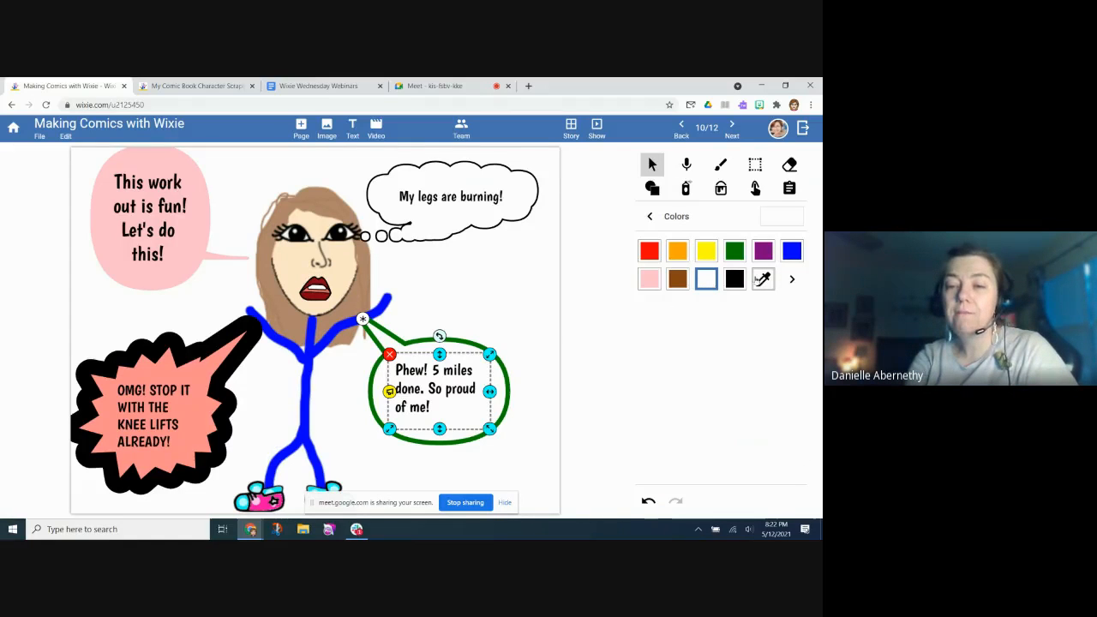
click(735, 250)
click(790, 280)
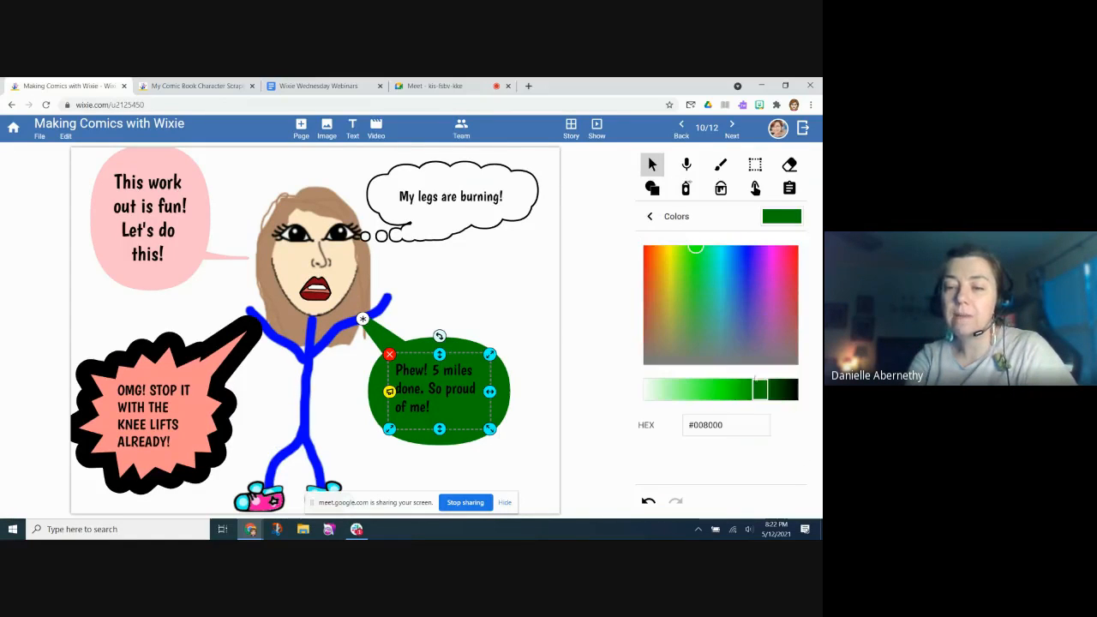
drag(760, 387, 653, 383)
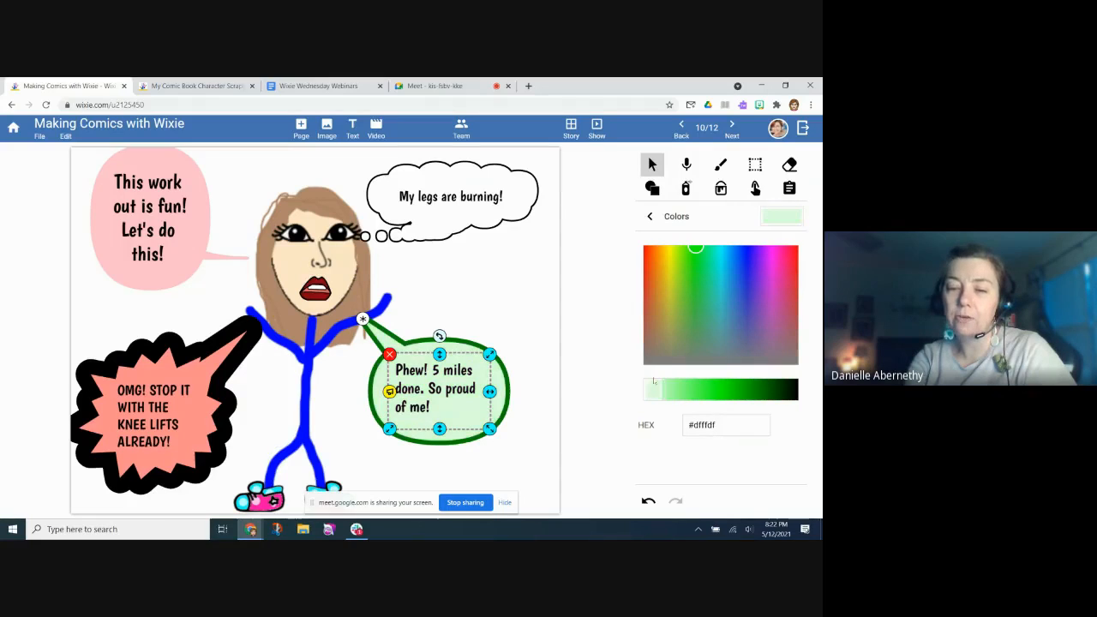
click(589, 362)
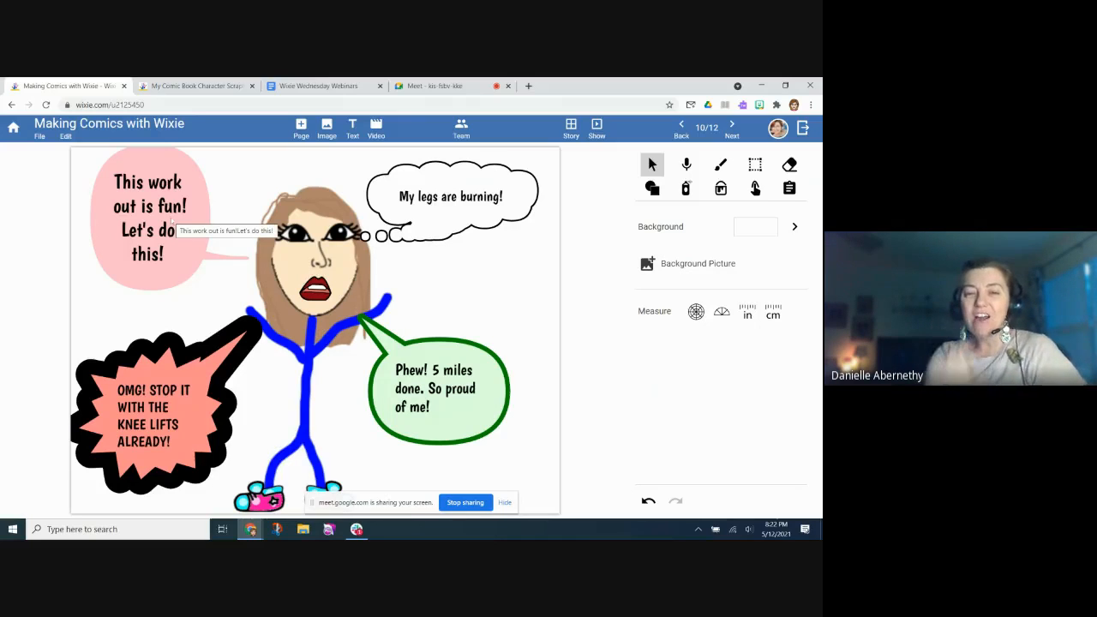
Step: Select the "My legs are burning!" thought bubble and the jagged shout bubble in turn to compare them, and clear the selection
click(407, 197)
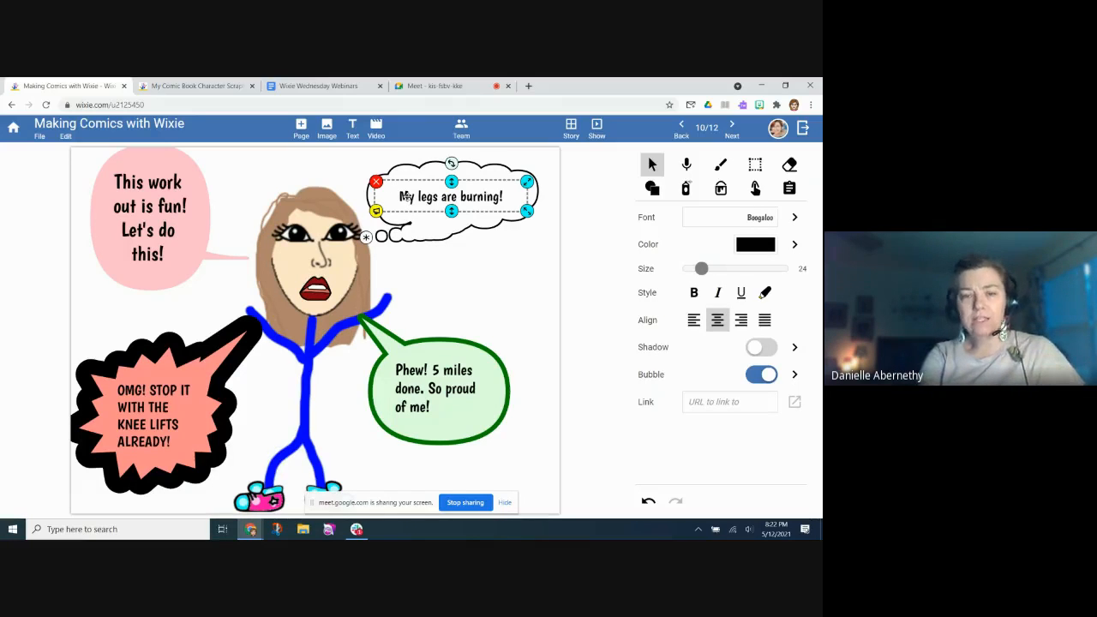
click(90, 392)
click(125, 410)
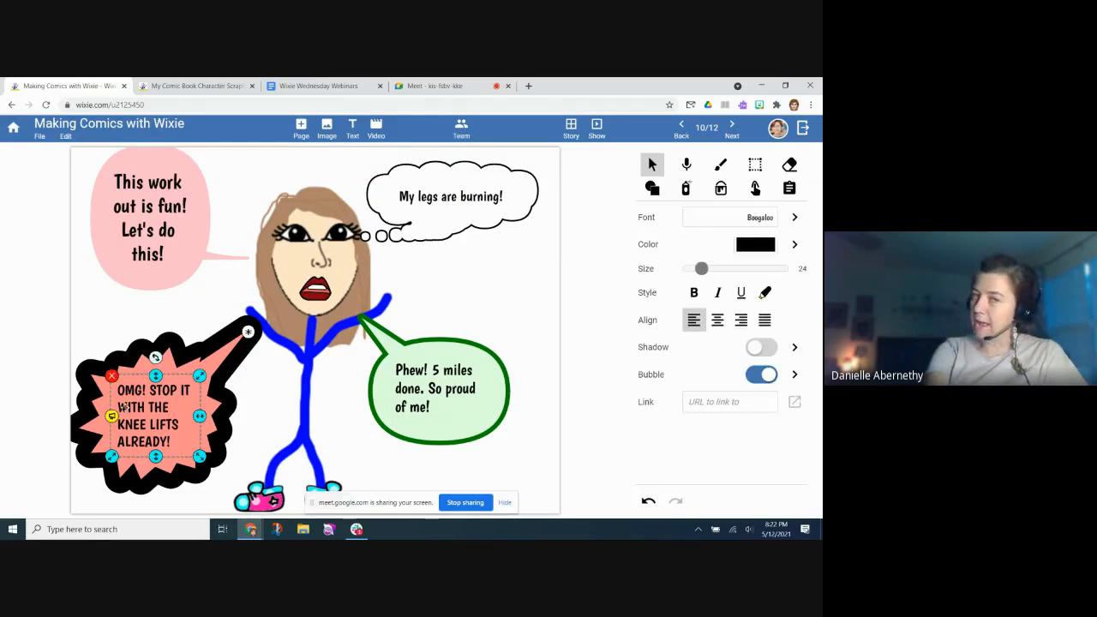
click(420, 442)
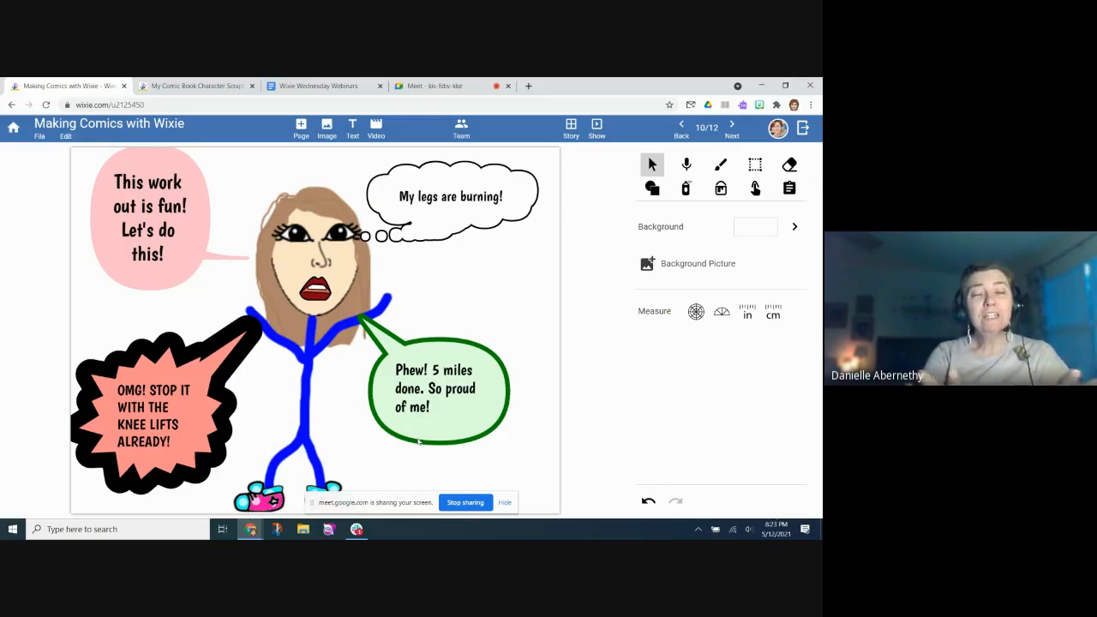
Step: Switch to the My Comic Book Character Scrapbook project and look over pages 2 to 5 in the page overview
click(170, 86)
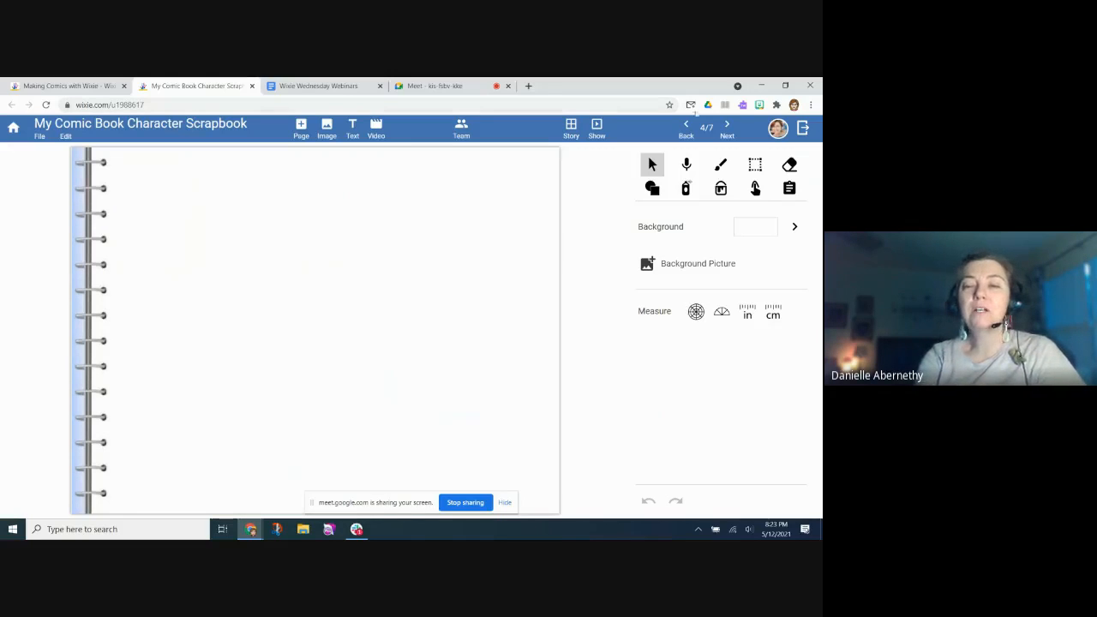
click(571, 130)
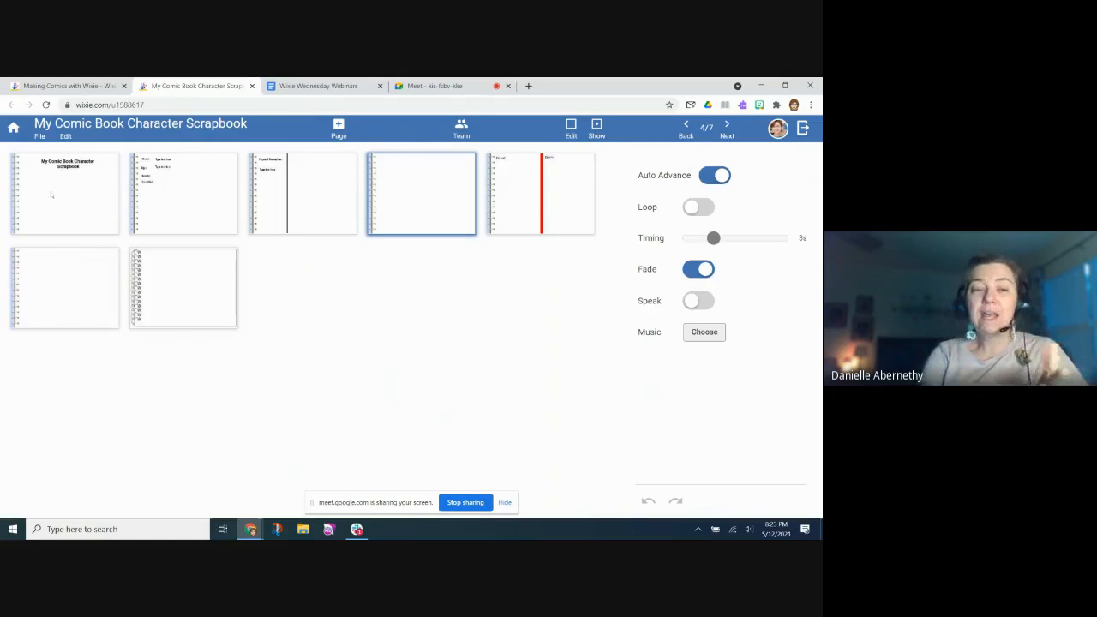
click(198, 177)
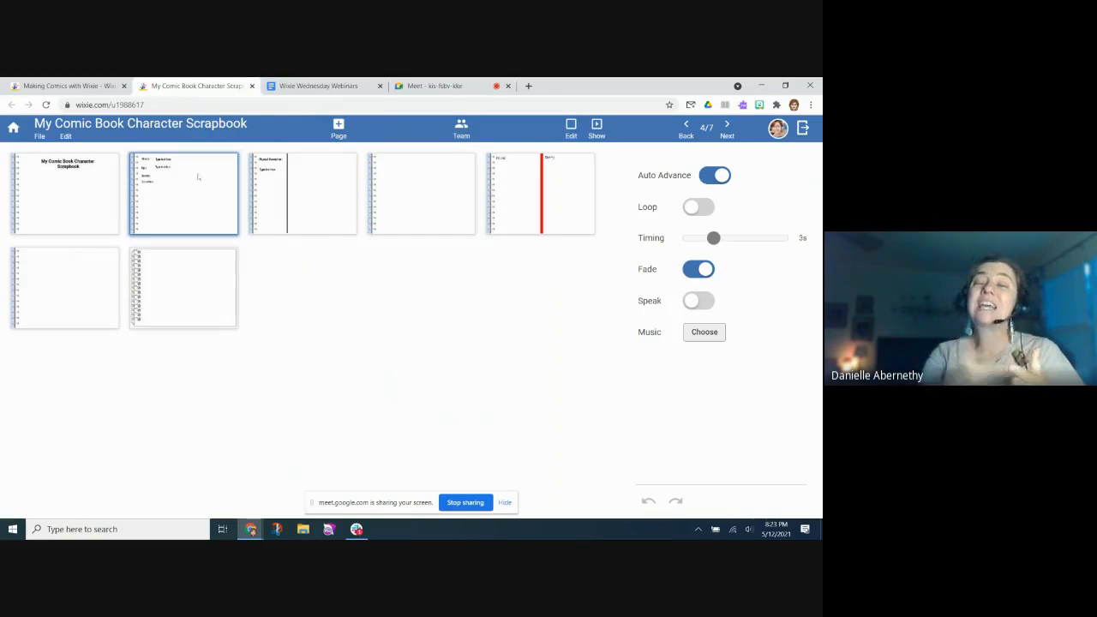
click(332, 187)
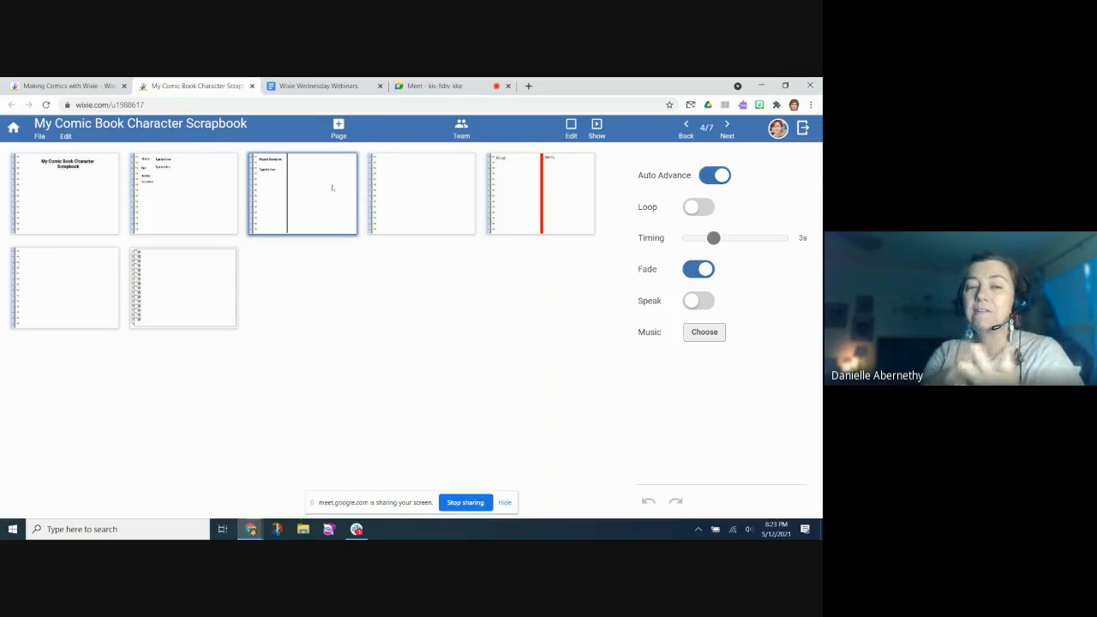
click(453, 184)
click(555, 195)
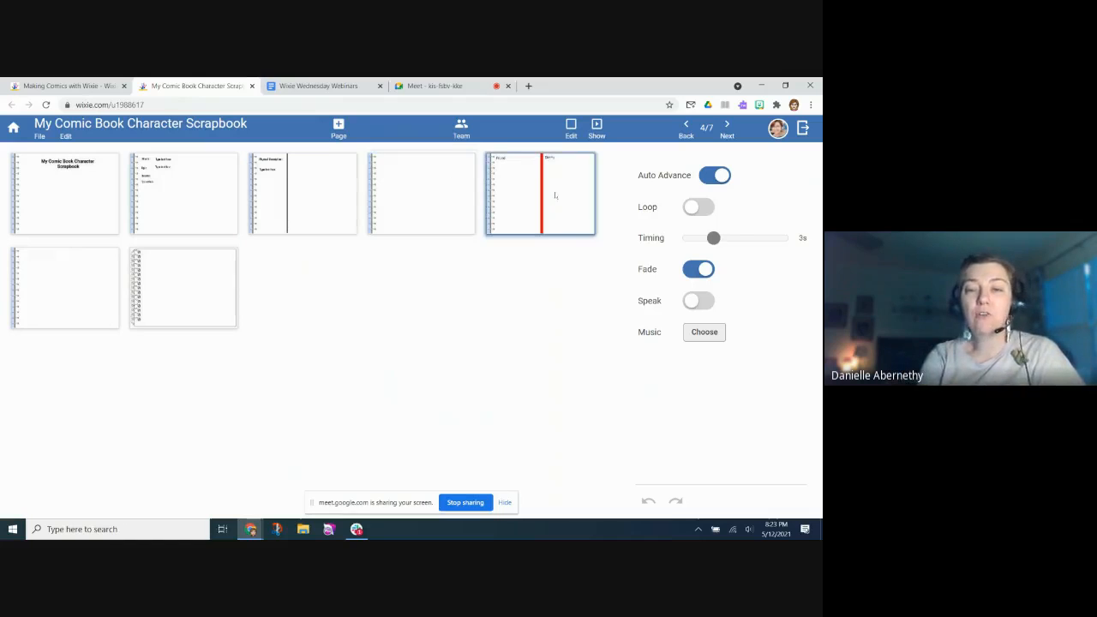
Step: Open the scrapbook's Friend and Enemy page and page forward to page 7 to examine the remaining pages
double_click(555, 196)
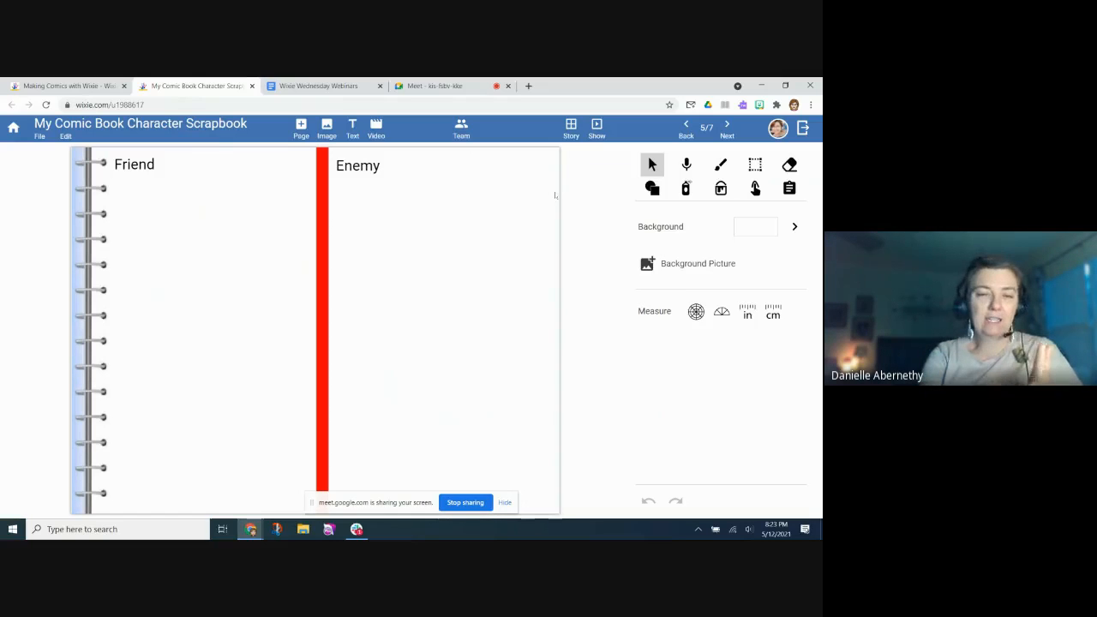
click(720, 134)
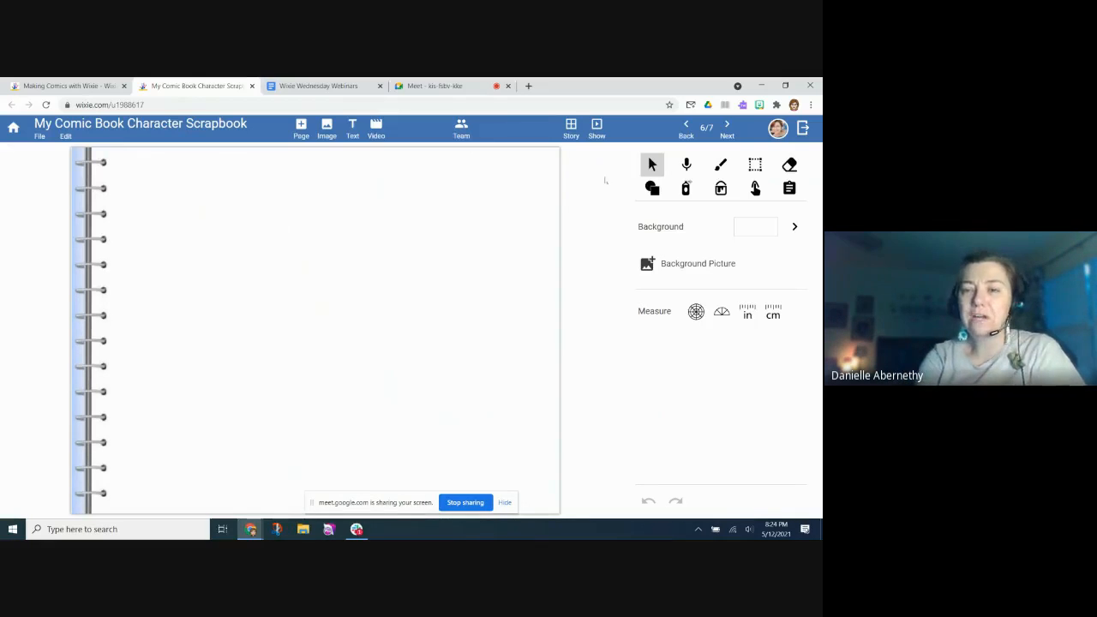
click(727, 129)
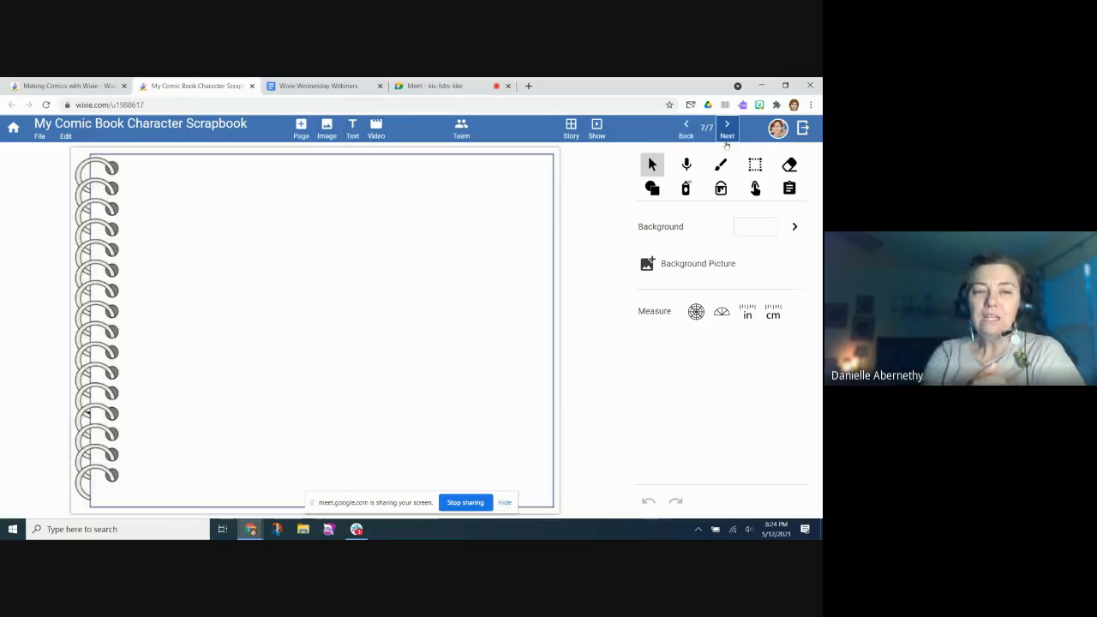